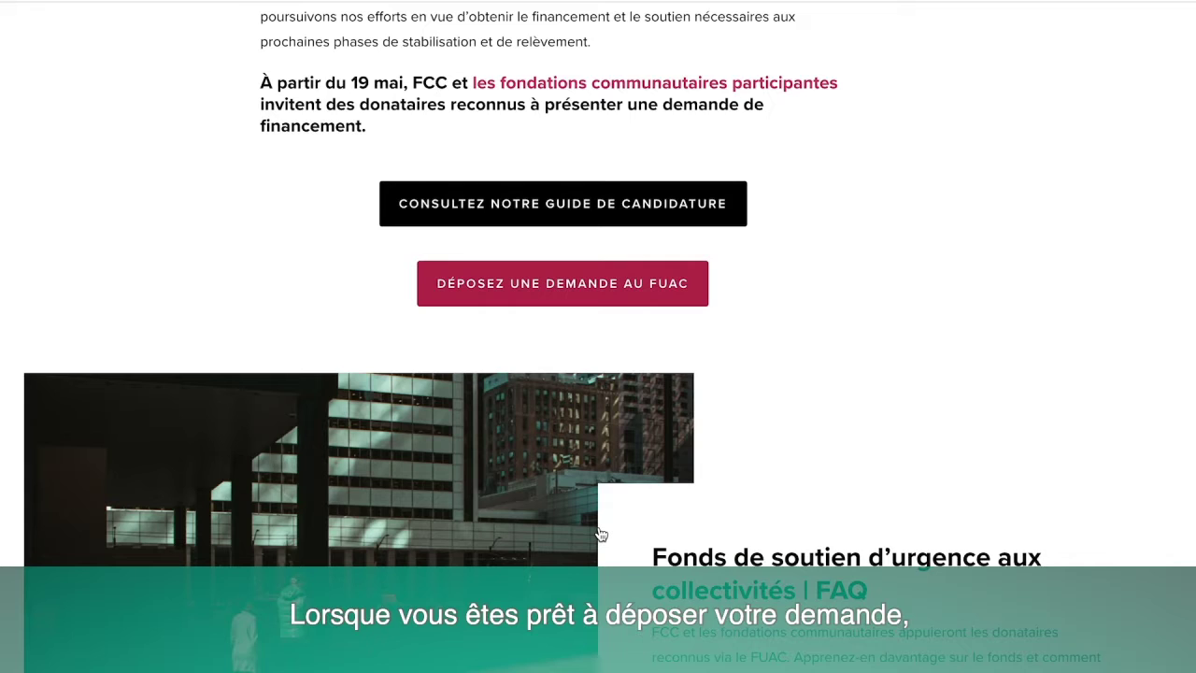
Open the FUAC emergency fund portal and choose to sign in with an existing account.
{"action": "left_click", "coordinate": [527, 283]}
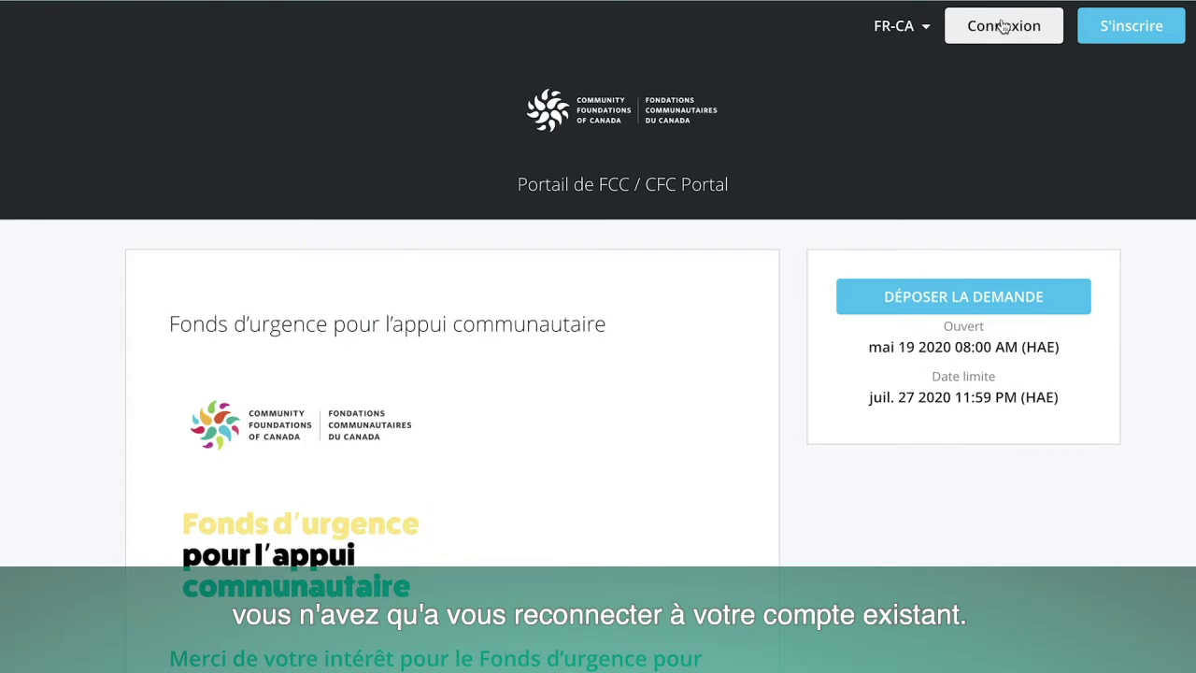
{"action": "left_click", "coordinate": [1002, 26]}
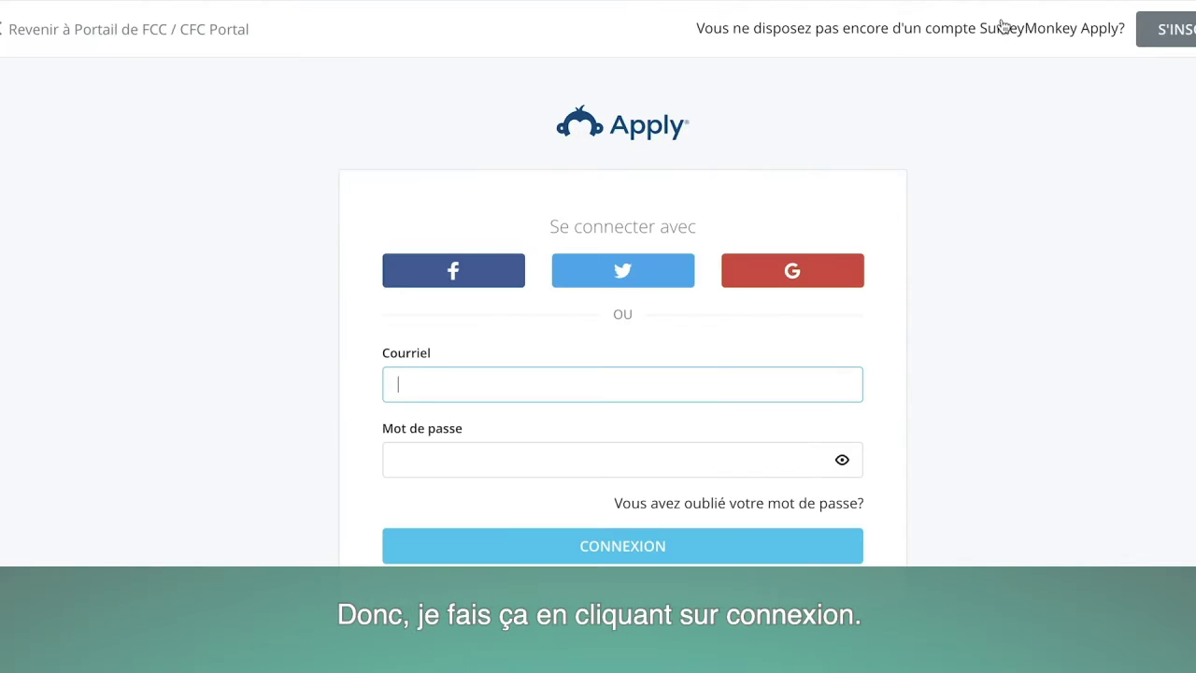
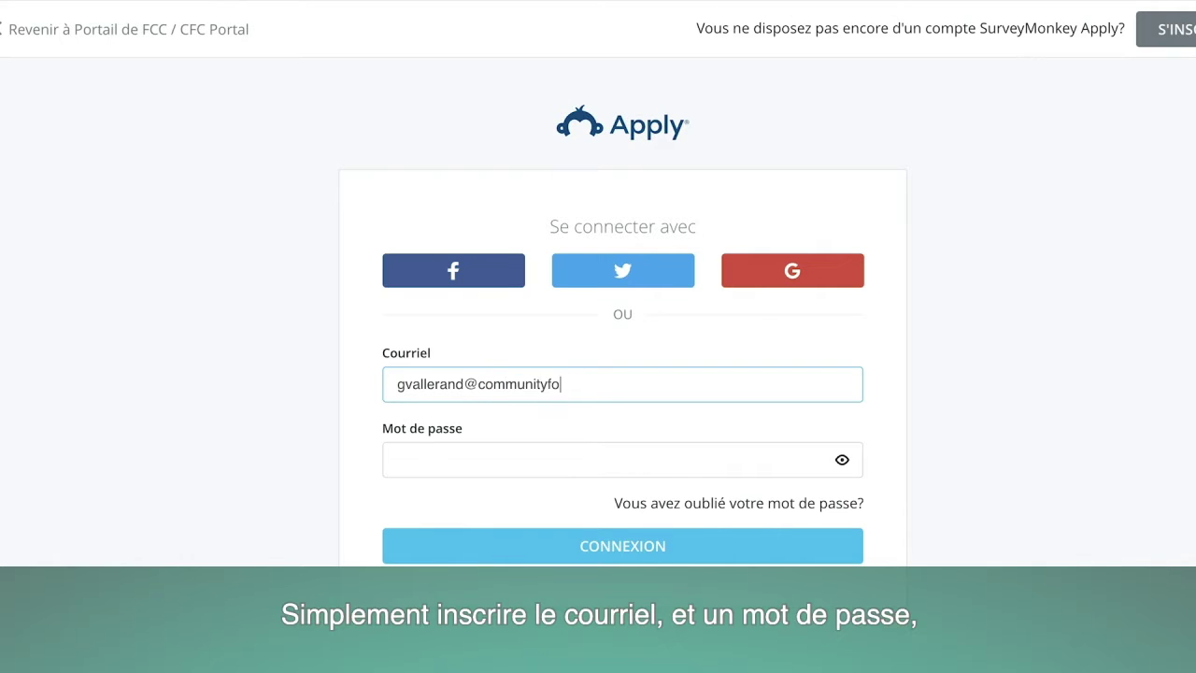
Sign in with the account's e-mail address and password.
{"action": "left_click", "coordinate": [397, 458]}
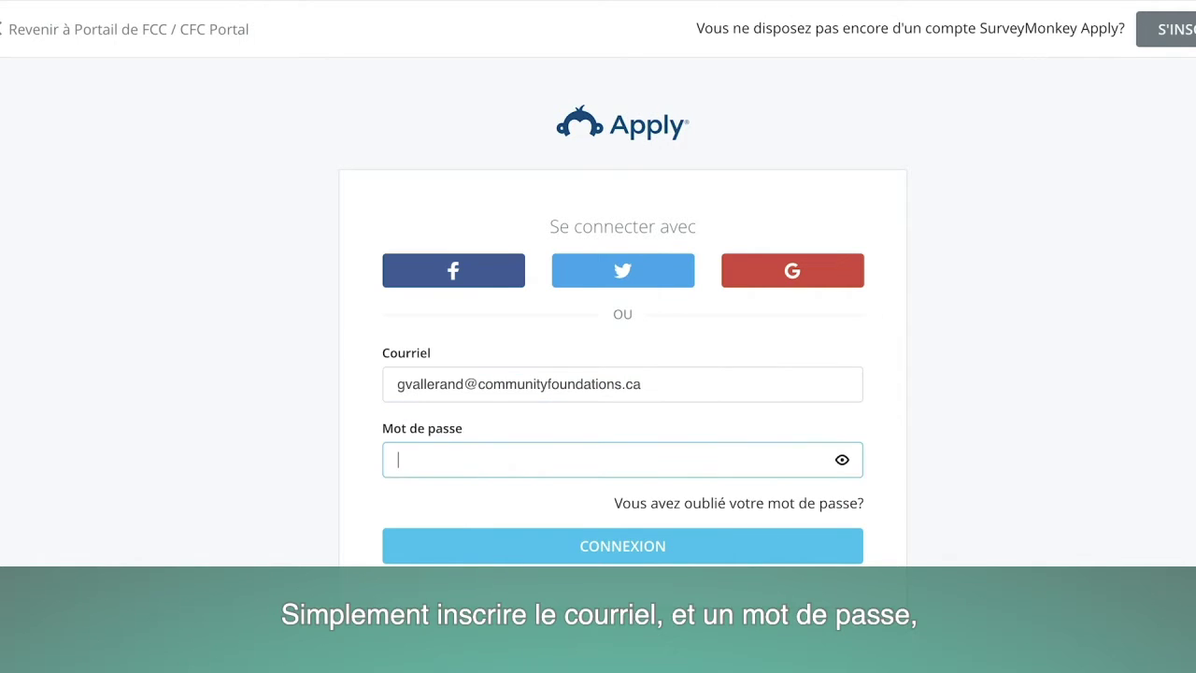
{"action": "type", "text": "••••••••••"}
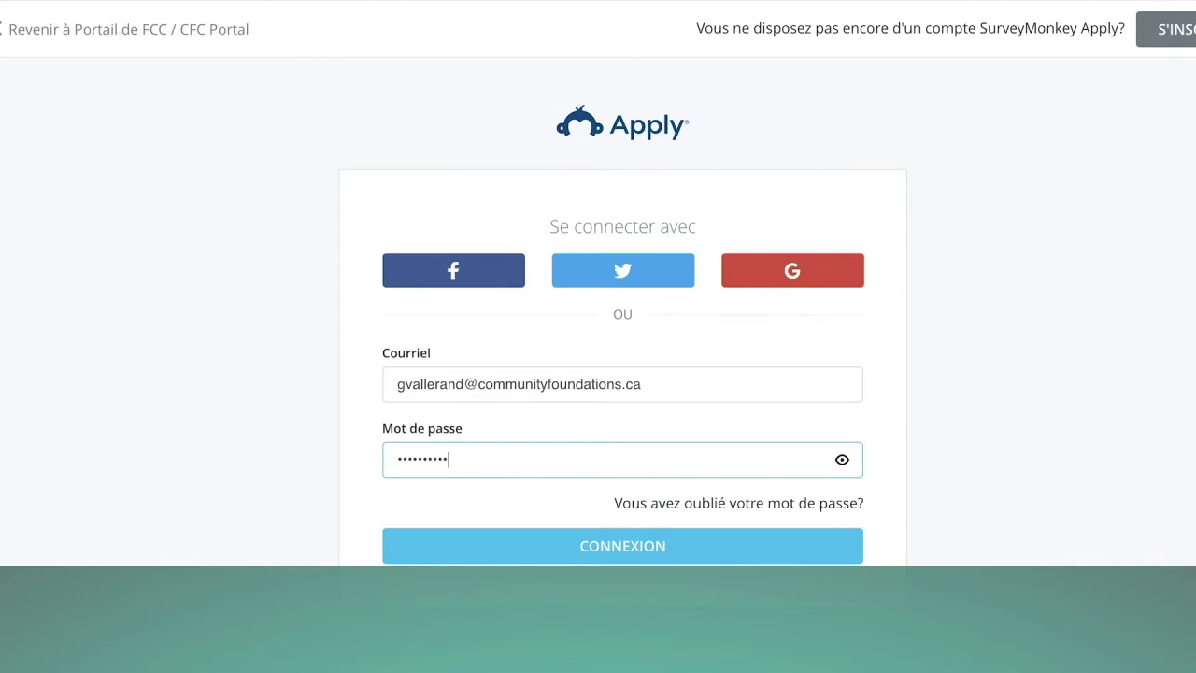
{"action": "key", "text": "Return"}
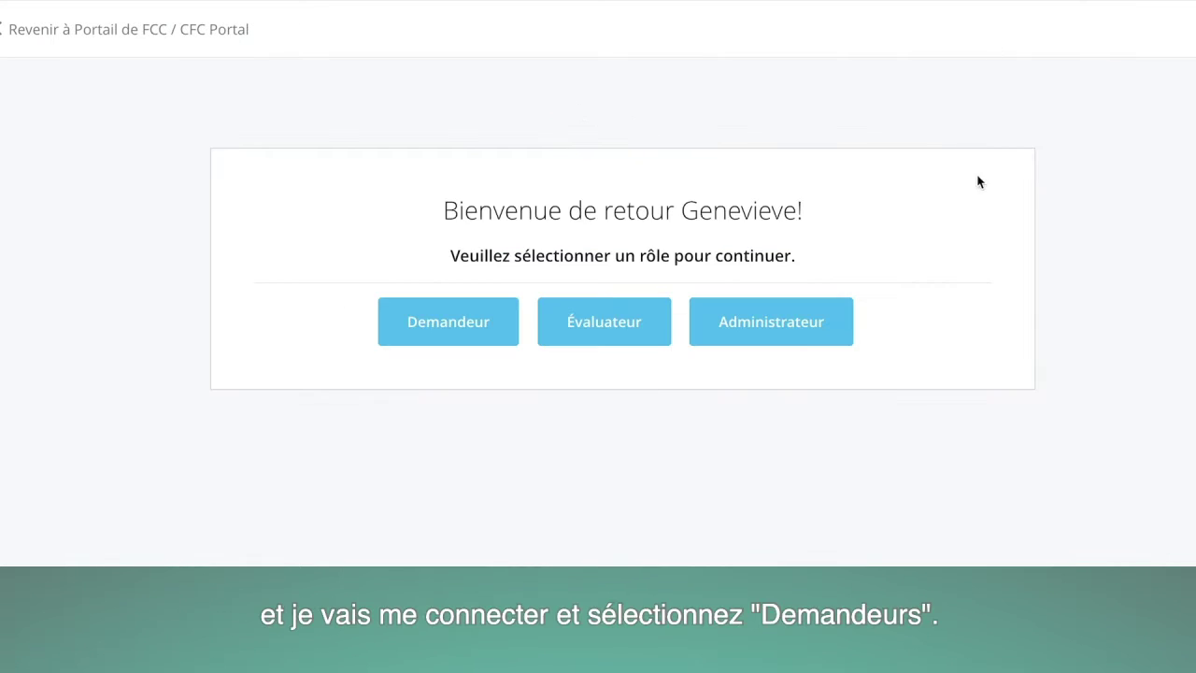
Continue as Demandeur and start a new Fonds d'urgence application with DÉPOSER LA DEMANDE.
{"action": "left_click", "coordinate": [442, 326]}
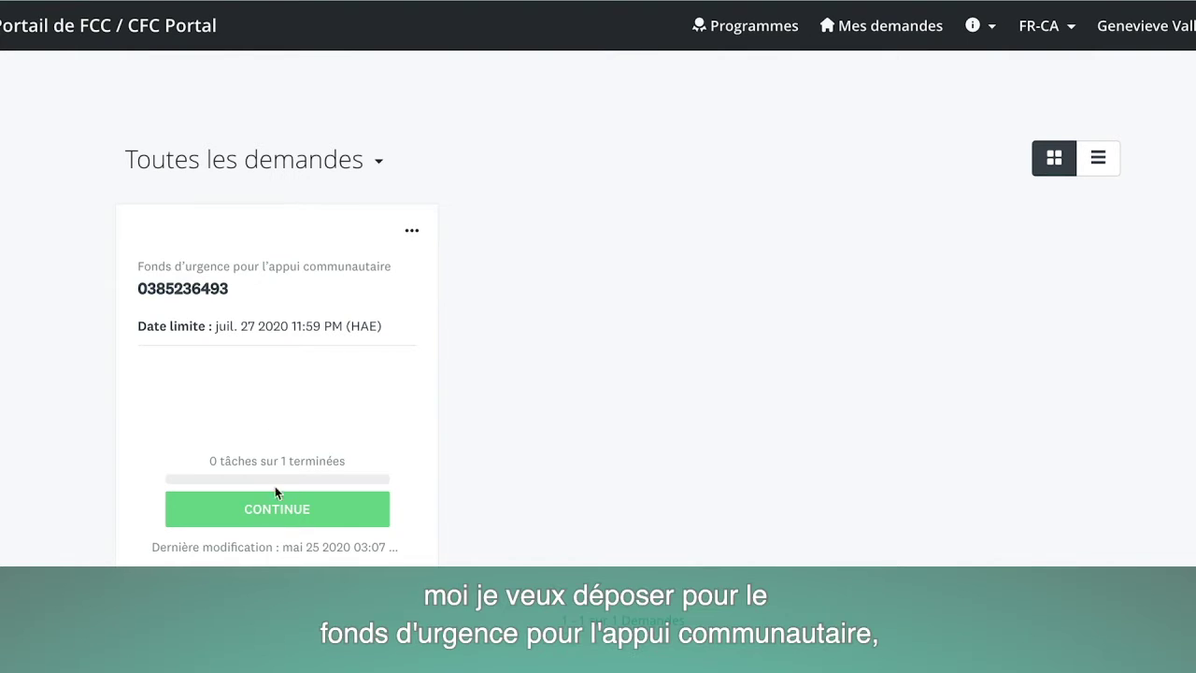
{"action": "left_click", "coordinate": [269, 277]}
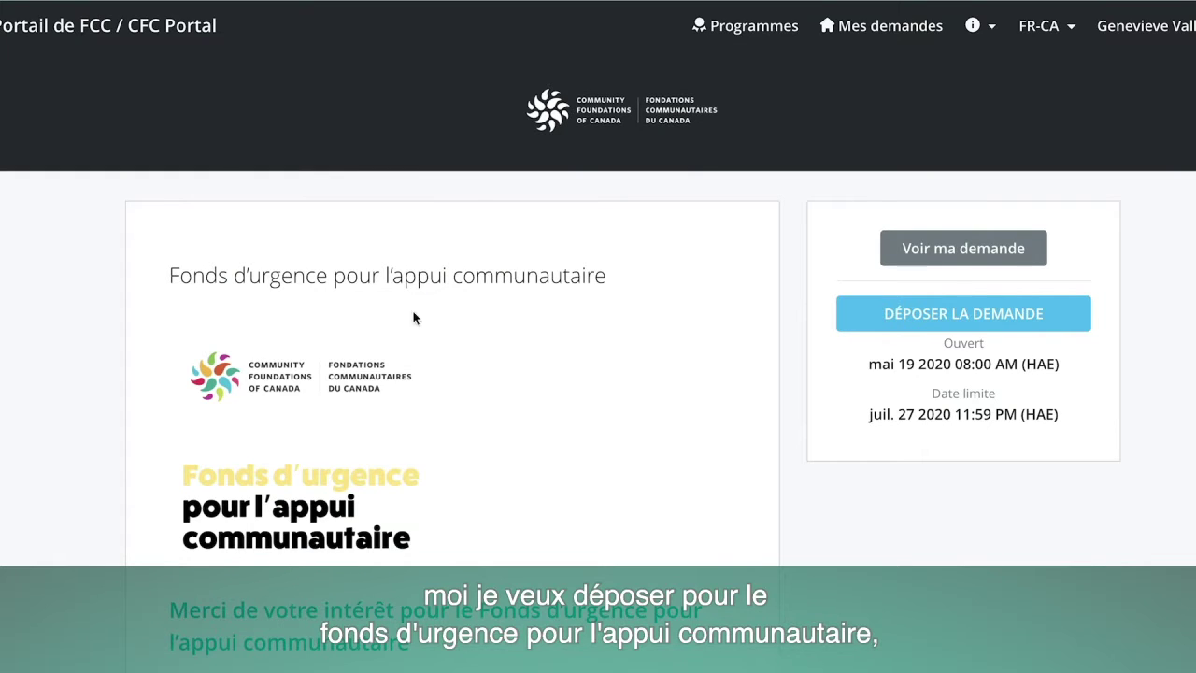
{"action": "left_click", "coordinate": [926, 316]}
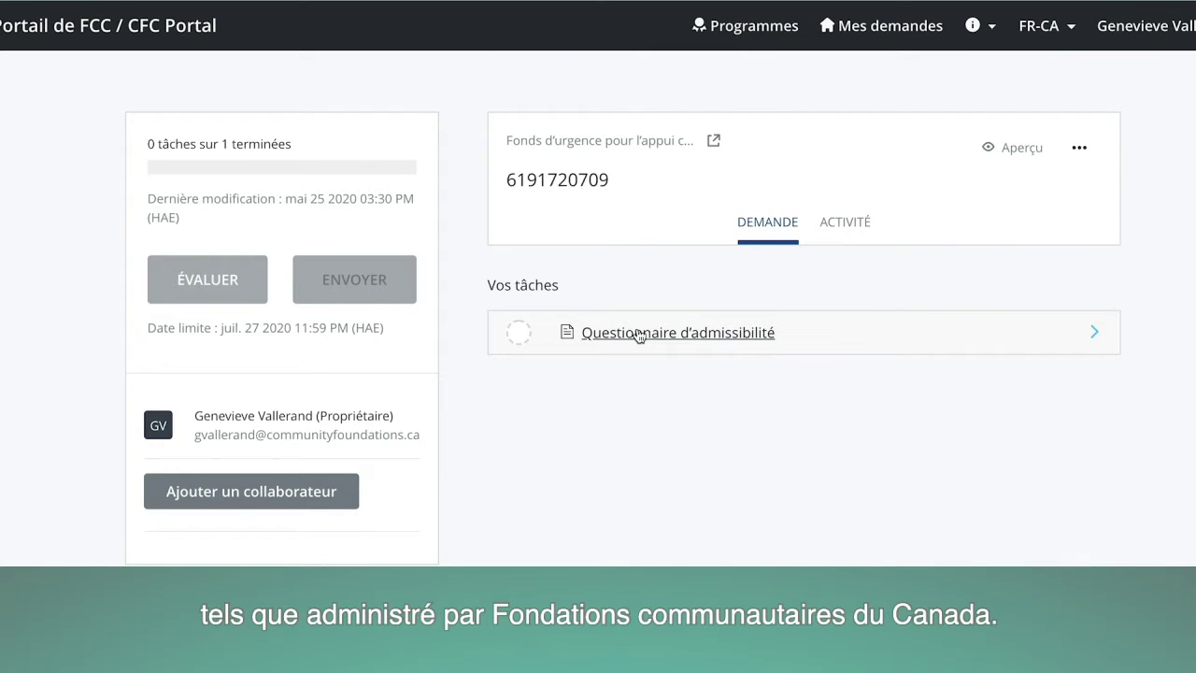
Answer Oui to qualified donee, Non to other funding, Oui to sharing, and mark the questionnaire complete.
{"action": "left_click", "coordinate": [638, 335]}
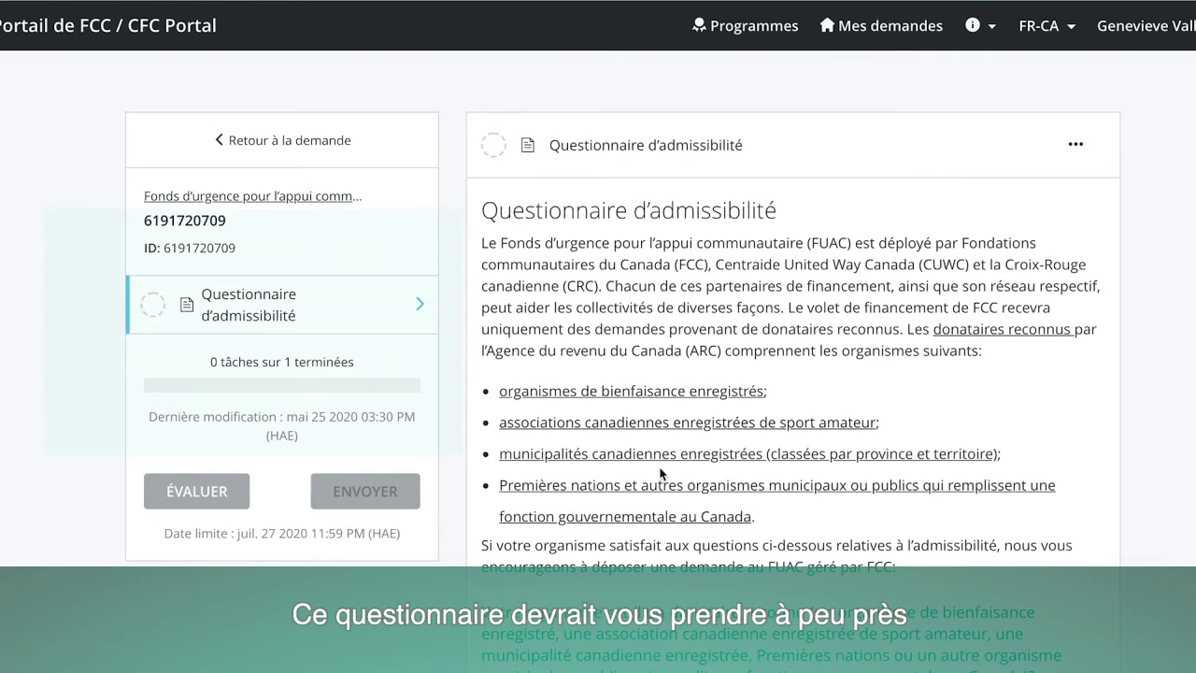
{"action": "scroll", "coordinate": [660, 470], "scroll_direction": "down", "scroll_amount": 3}
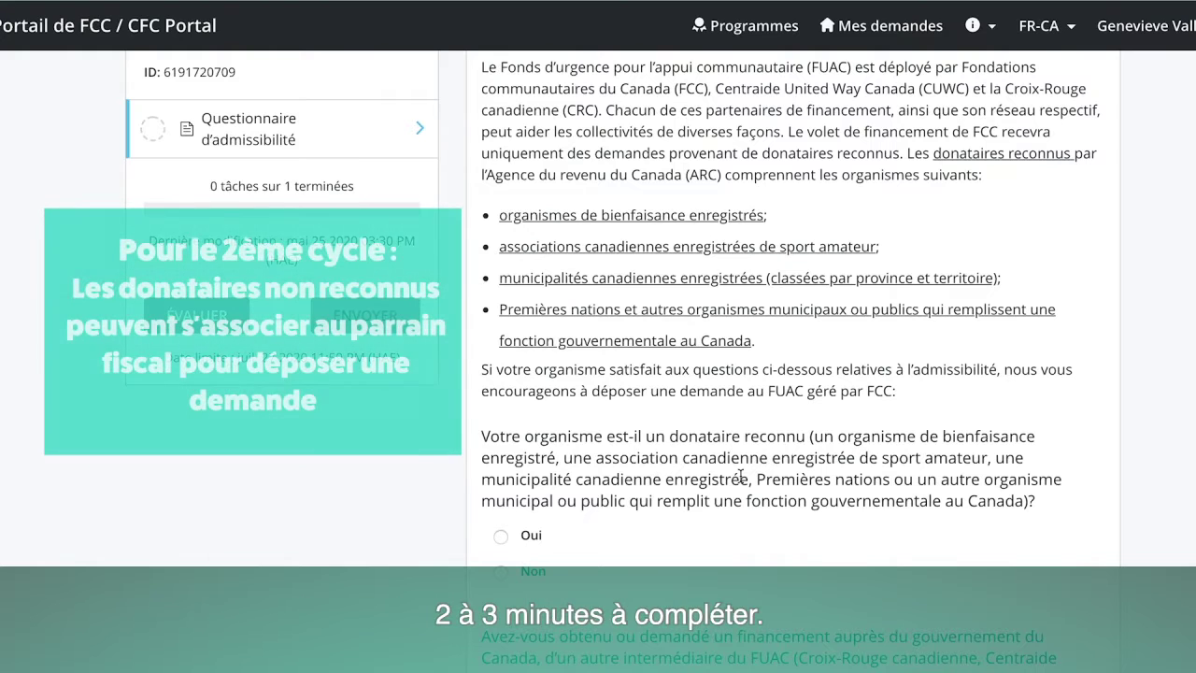
{"action": "scroll", "coordinate": [712, 423], "scroll_direction": "down", "scroll_amount": 2}
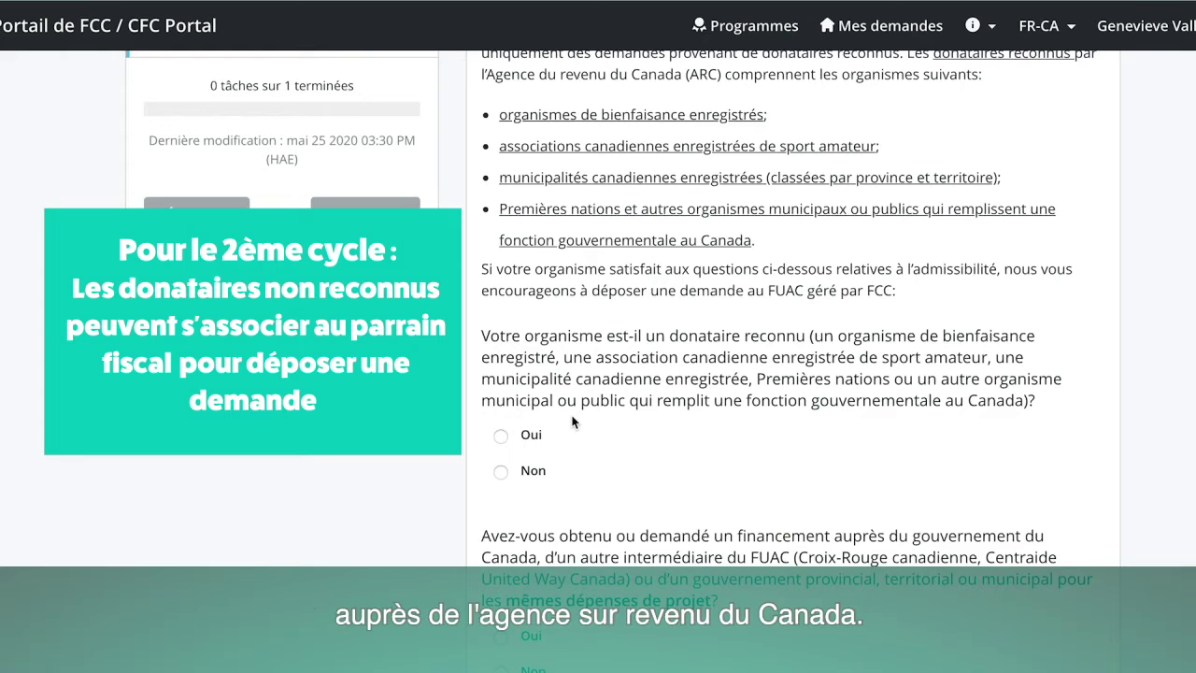
{"action": "left_click", "coordinate": [503, 436]}
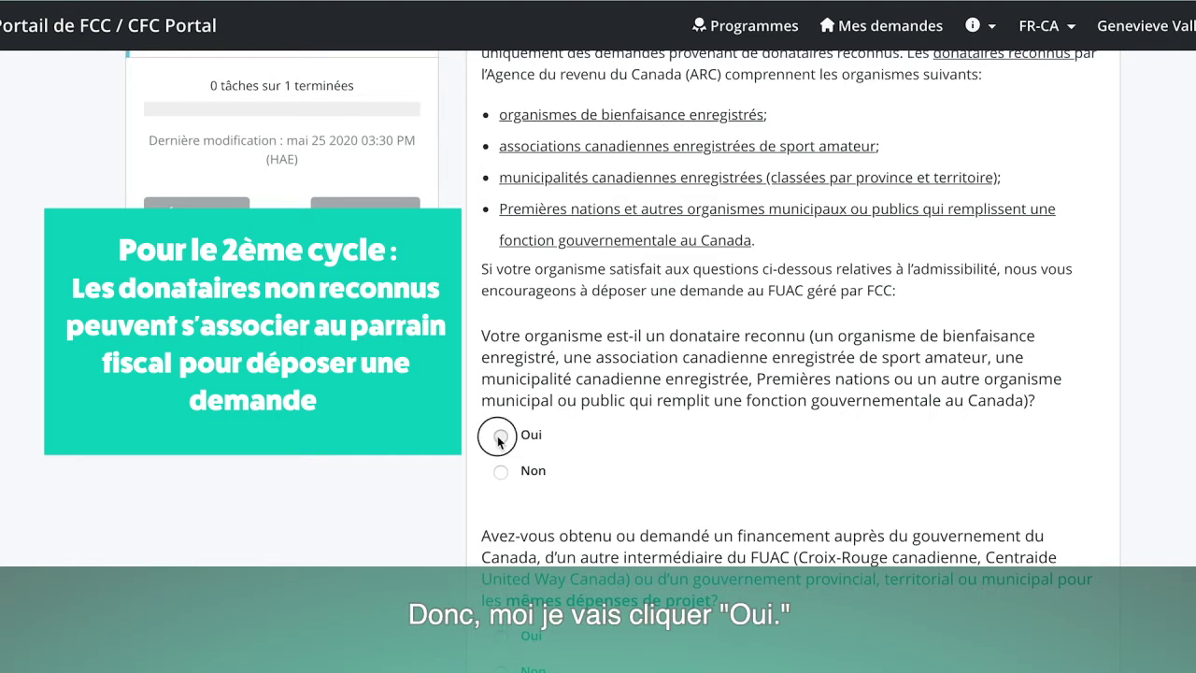
{"action": "scroll", "coordinate": [748, 500], "scroll_direction": "down", "scroll_amount": 3}
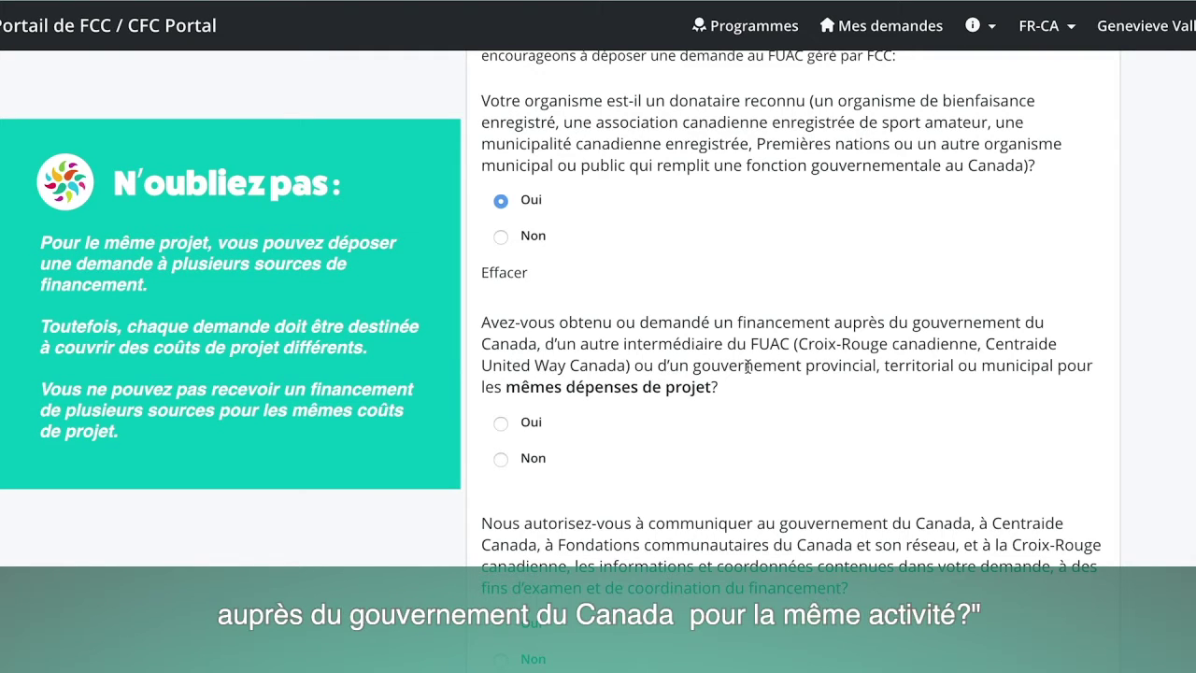
{"action": "left_click", "coordinate": [503, 459]}
{"action": "scroll", "coordinate": [732, 482], "scroll_direction": "down", "scroll_amount": 3}
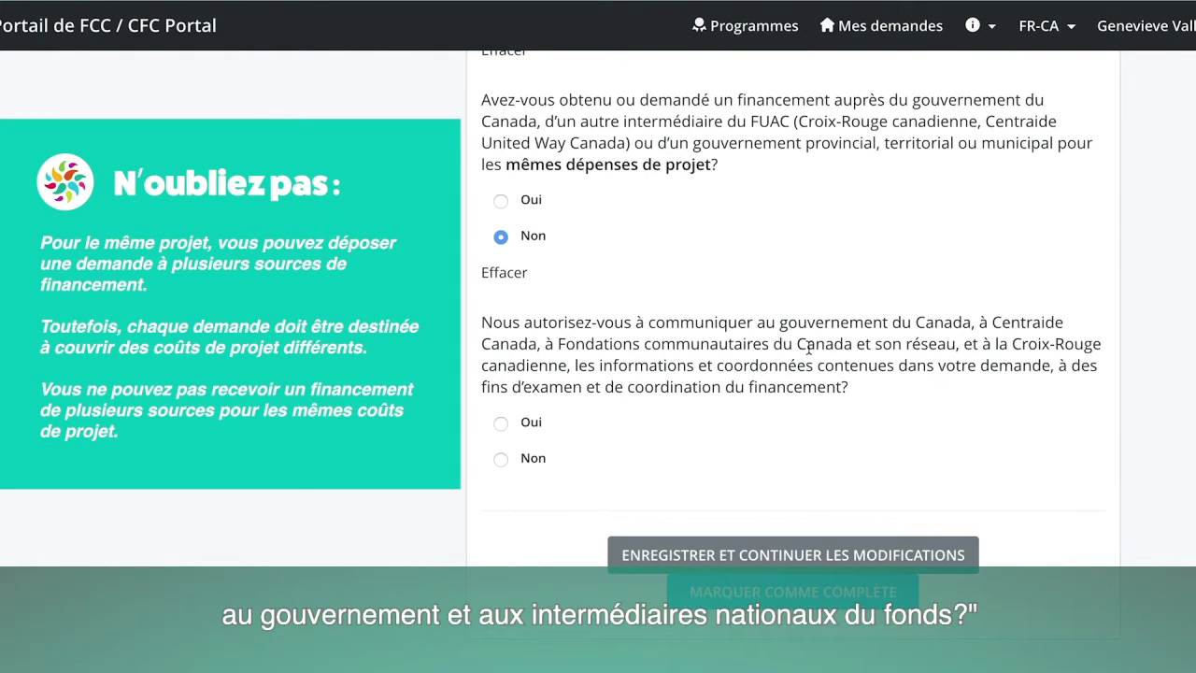
{"action": "left_click", "coordinate": [501, 424]}
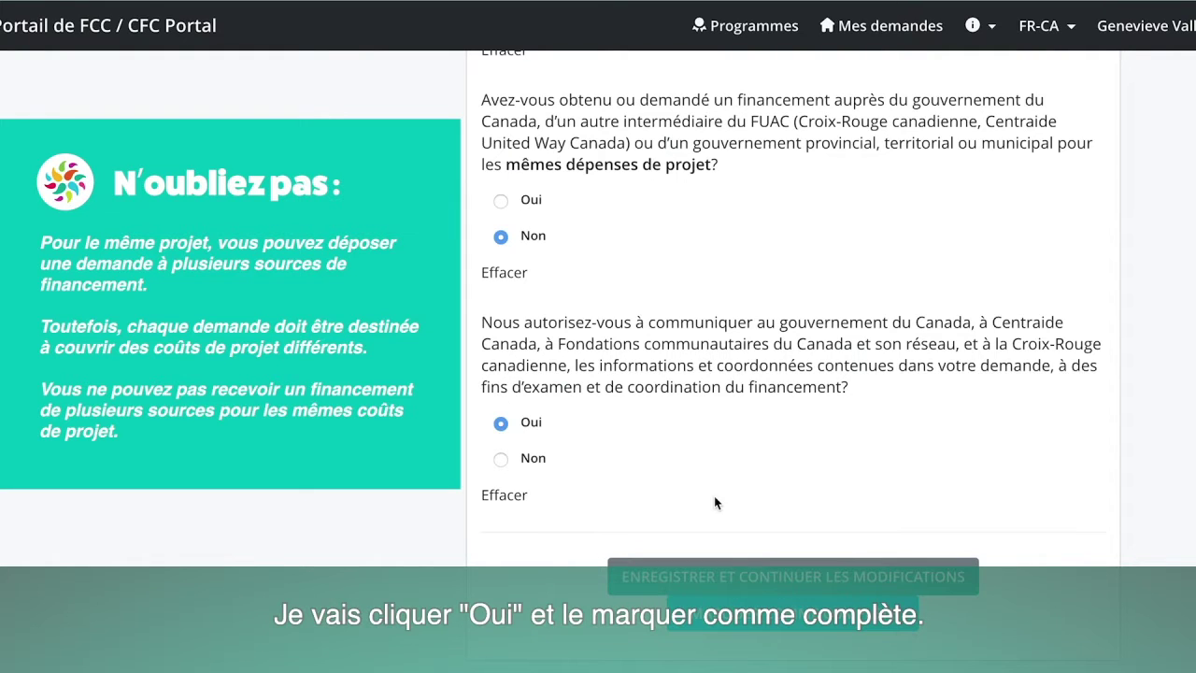
{"action": "left_click", "coordinate": [814, 632]}
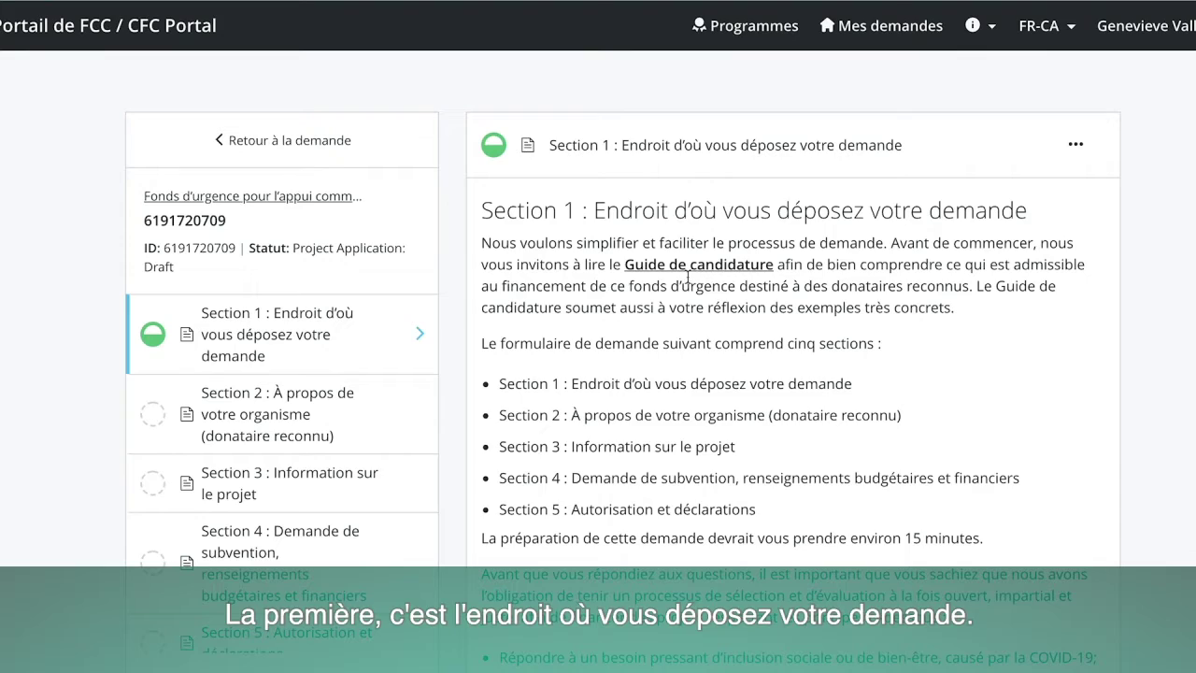
{"action": "scroll", "coordinate": [785, 353], "scroll_direction": "down", "scroll_amount": 5}
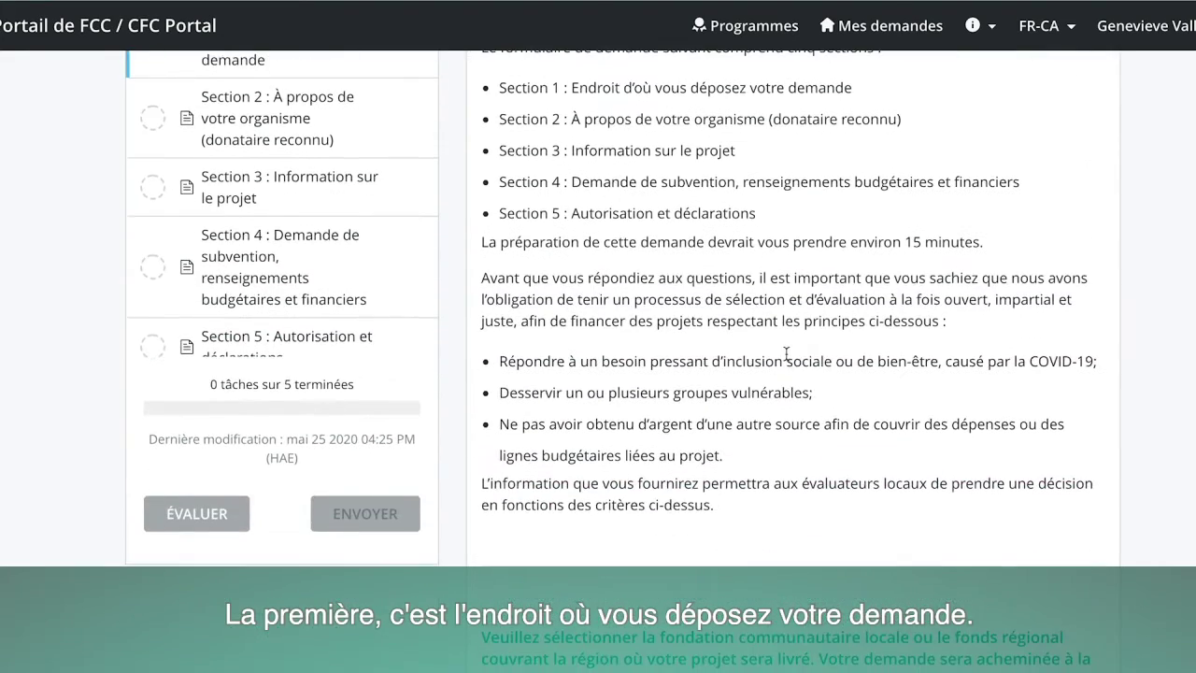
{"action": "scroll", "coordinate": [785, 353], "scroll_direction": "down", "scroll_amount": 5}
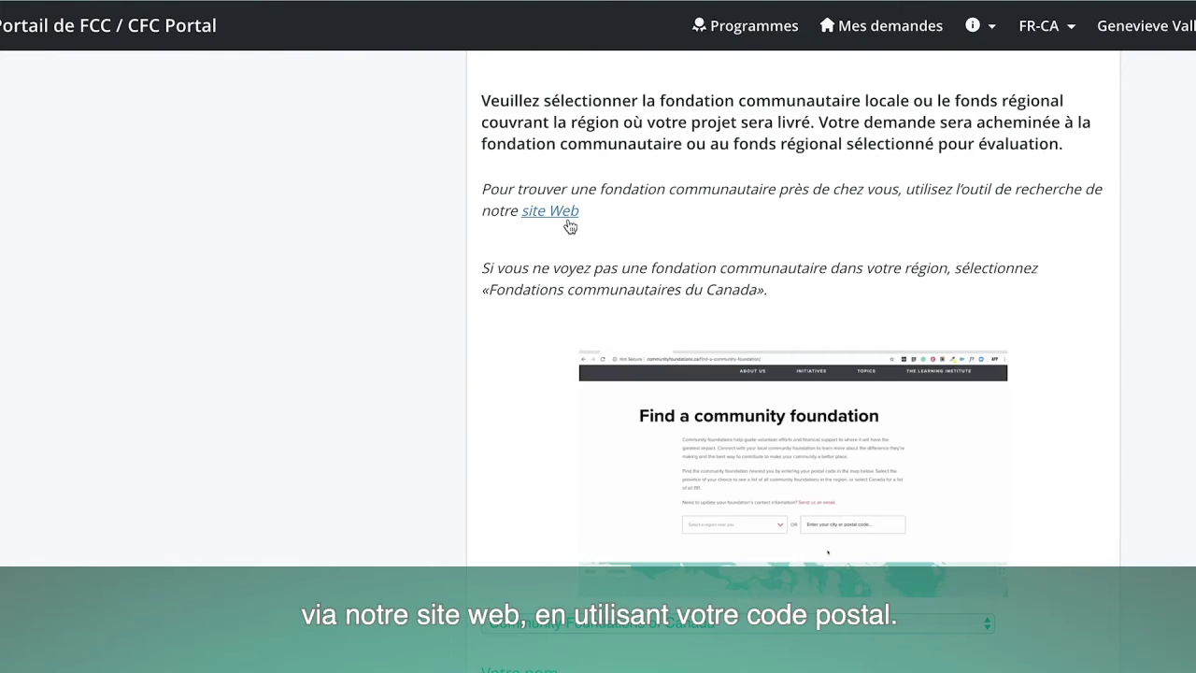
{"action": "scroll", "coordinate": [575, 226], "scroll_direction": "down", "scroll_amount": 2}
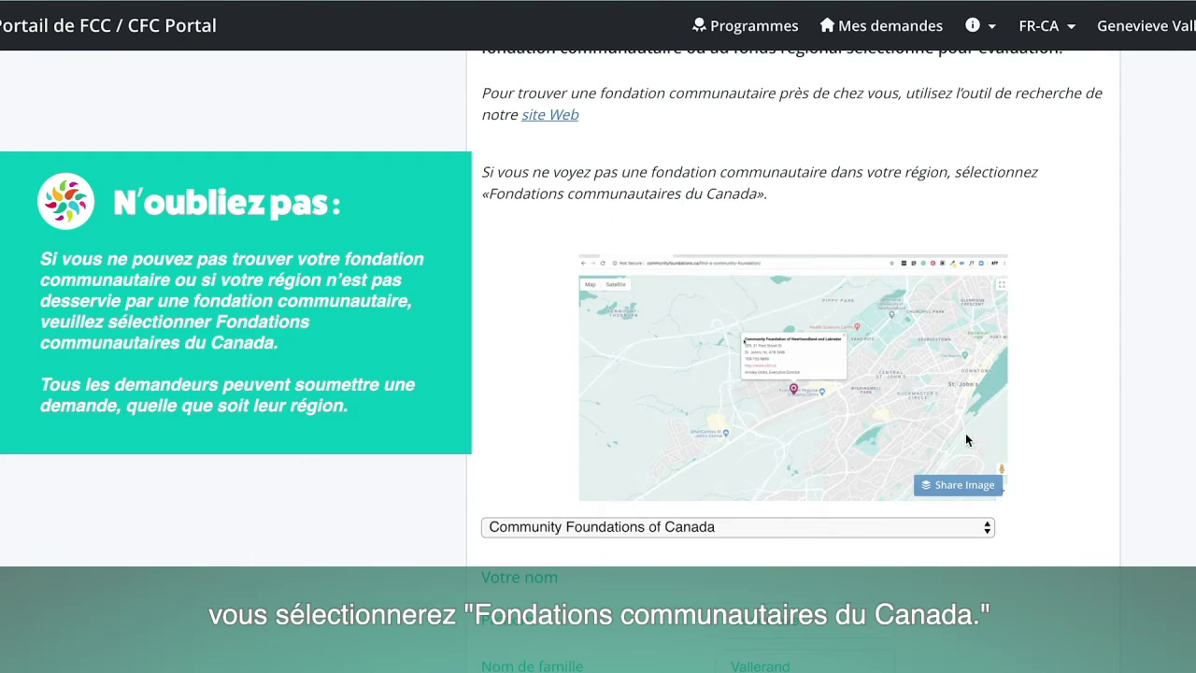
Select Community Foundations of Canada as the receiving foundation and mark Section 1 complete.
{"action": "left_click", "coordinate": [989, 528]}
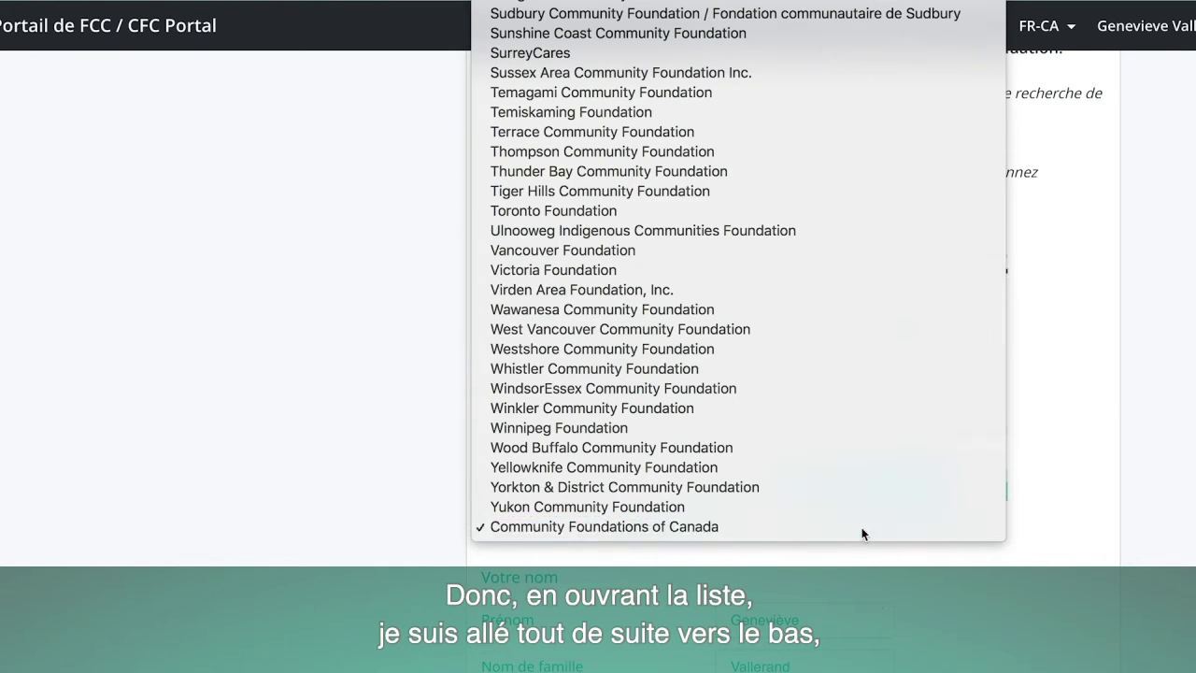
{"action": "left_click", "coordinate": [861, 527]}
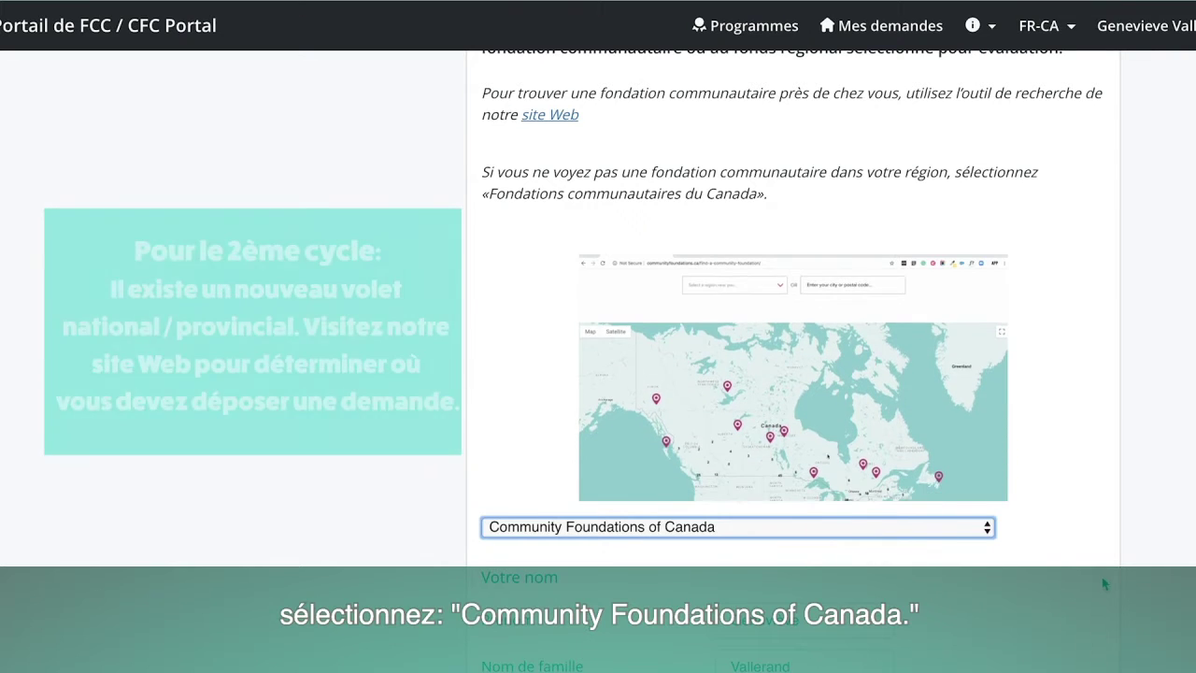
{"action": "scroll", "coordinate": [1089, 578], "scroll_direction": "down", "scroll_amount": 5}
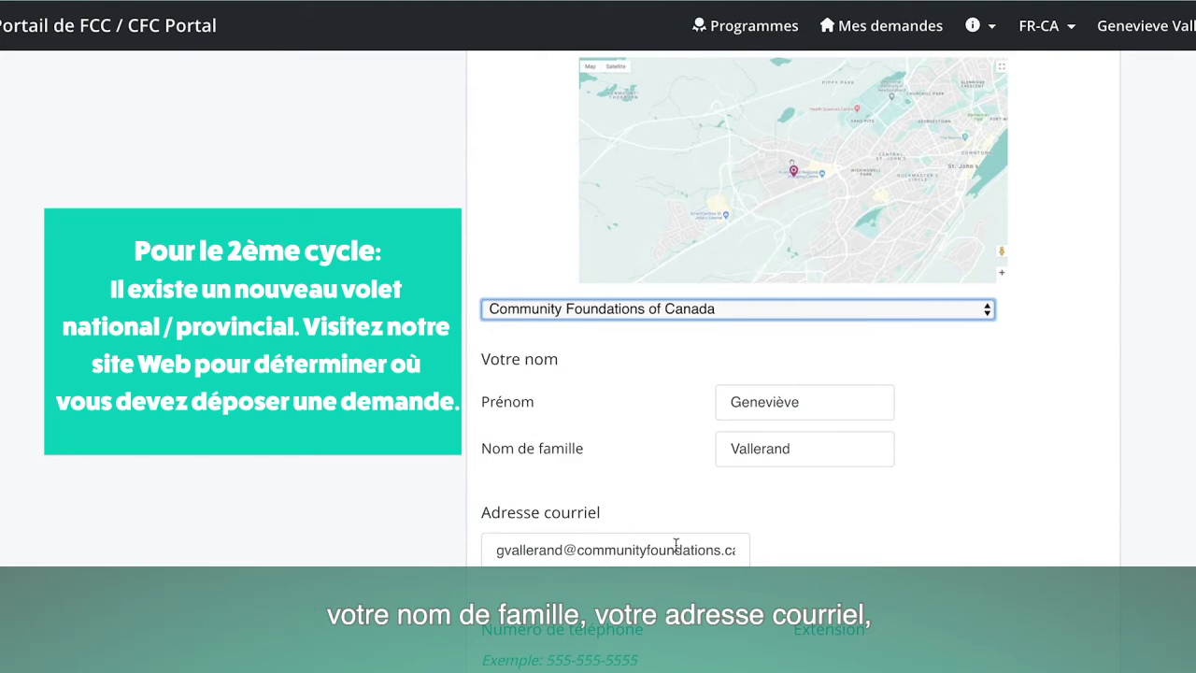
{"action": "scroll", "coordinate": [676, 550], "scroll_direction": "down", "scroll_amount": 5}
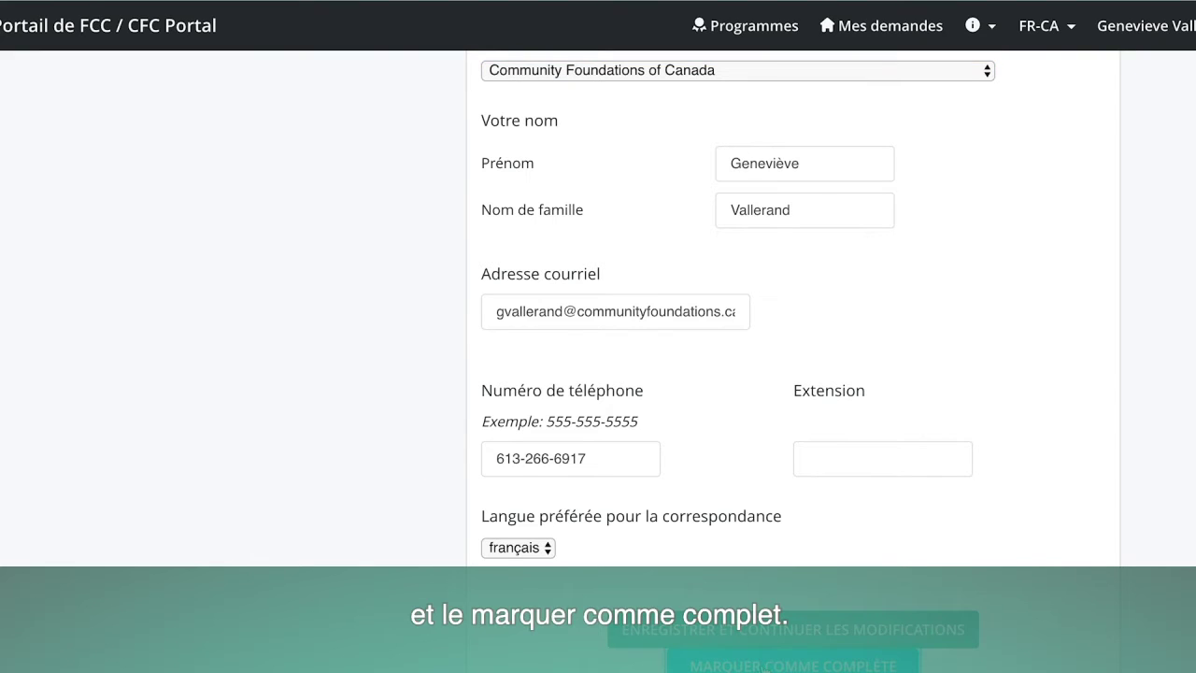
{"action": "left_click", "coordinate": [763, 666]}
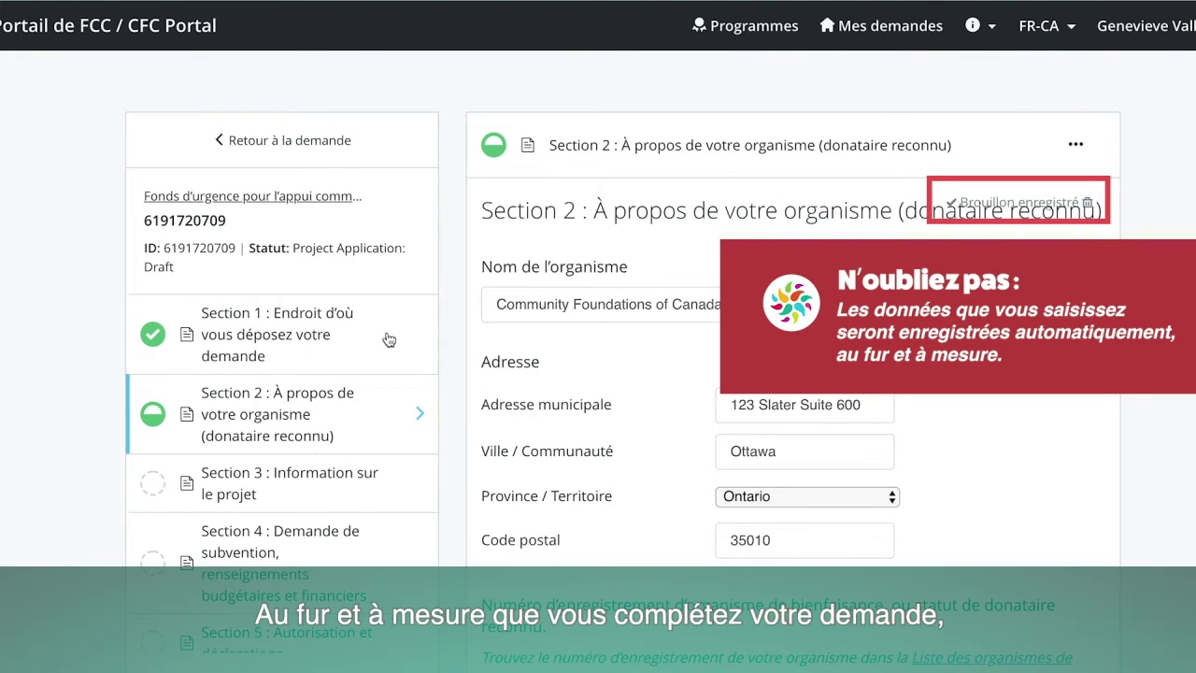
Select the prefilled organisation name, dismiss its suggestions, and move down to the registration question.
{"action": "scroll", "coordinate": [319, 454], "scroll_direction": "down", "scroll_amount": 1}
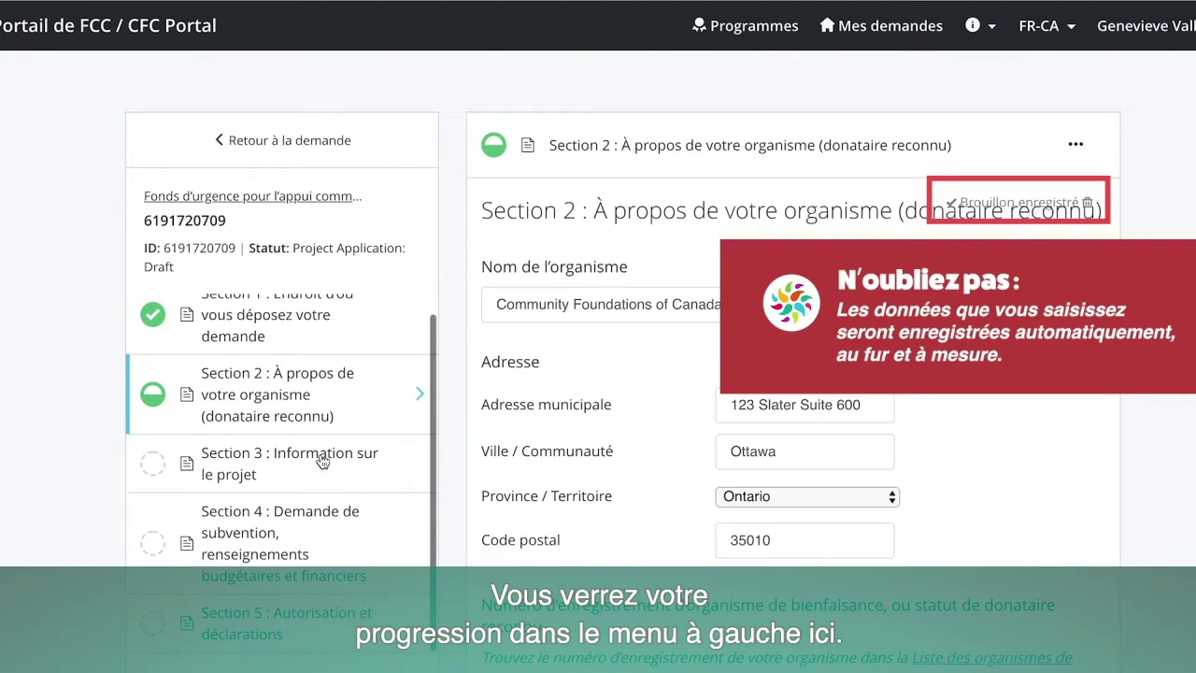
{"action": "scroll", "coordinate": [301, 334], "scroll_direction": "down", "scroll_amount": 2}
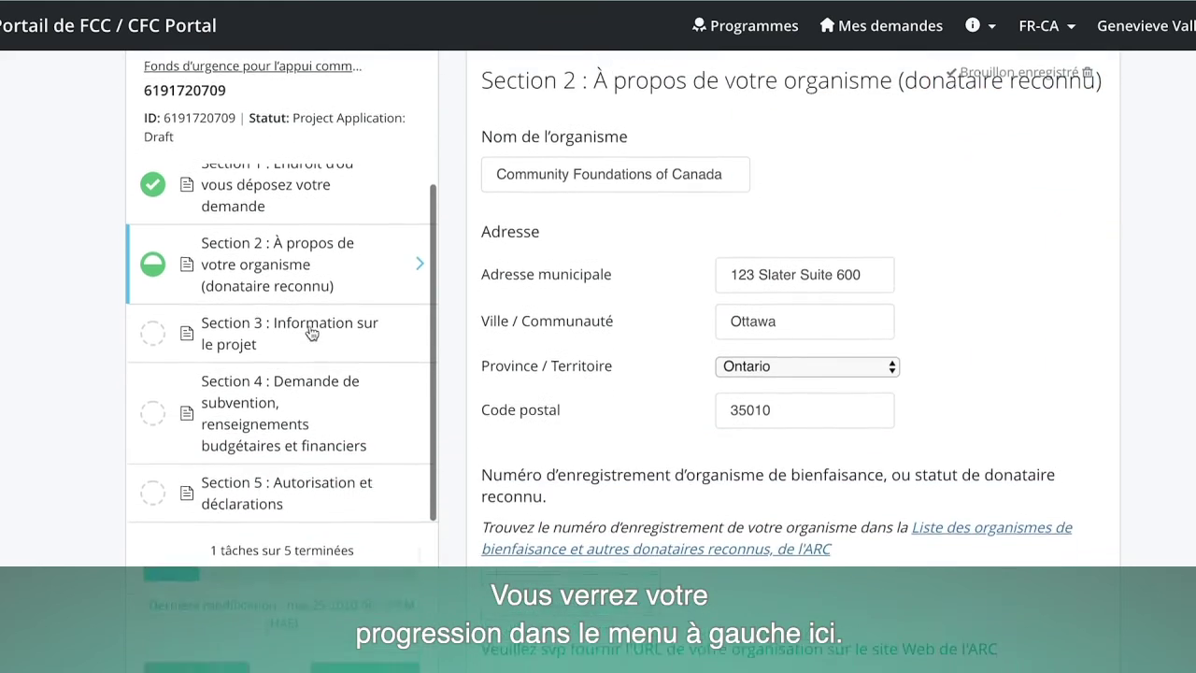
{"action": "scroll", "coordinate": [250, 196], "scroll_direction": "up", "scroll_amount": 1}
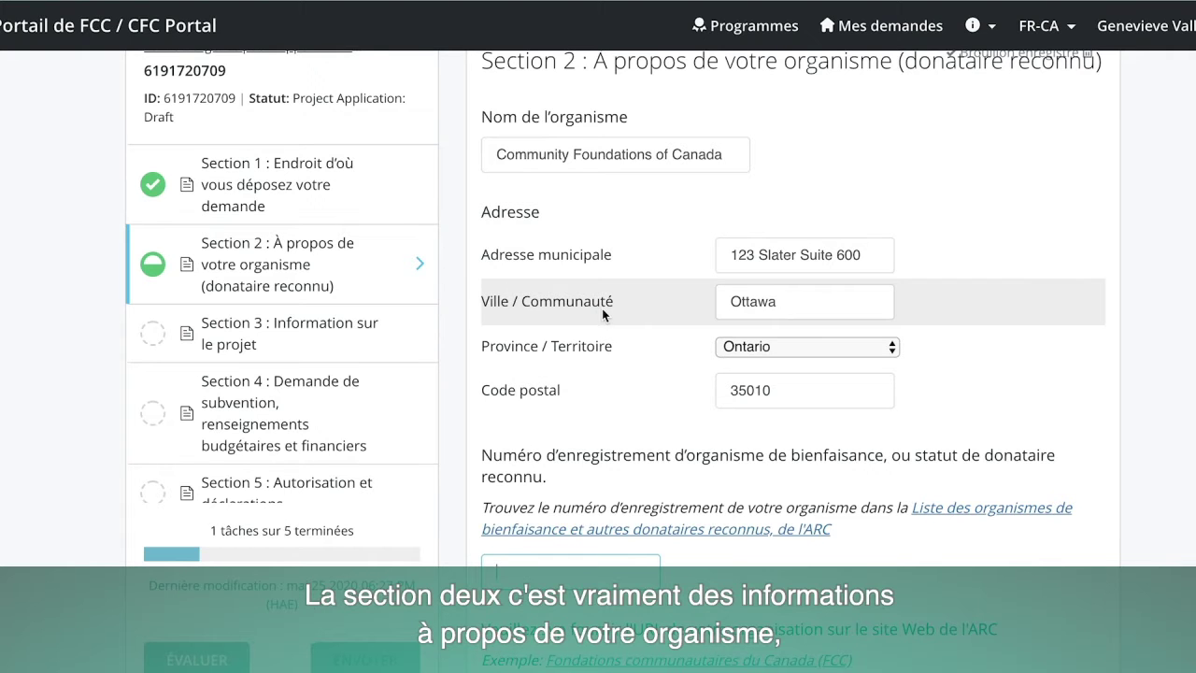
{"action": "scroll", "coordinate": [601, 315], "scroll_direction": "up", "scroll_amount": 3}
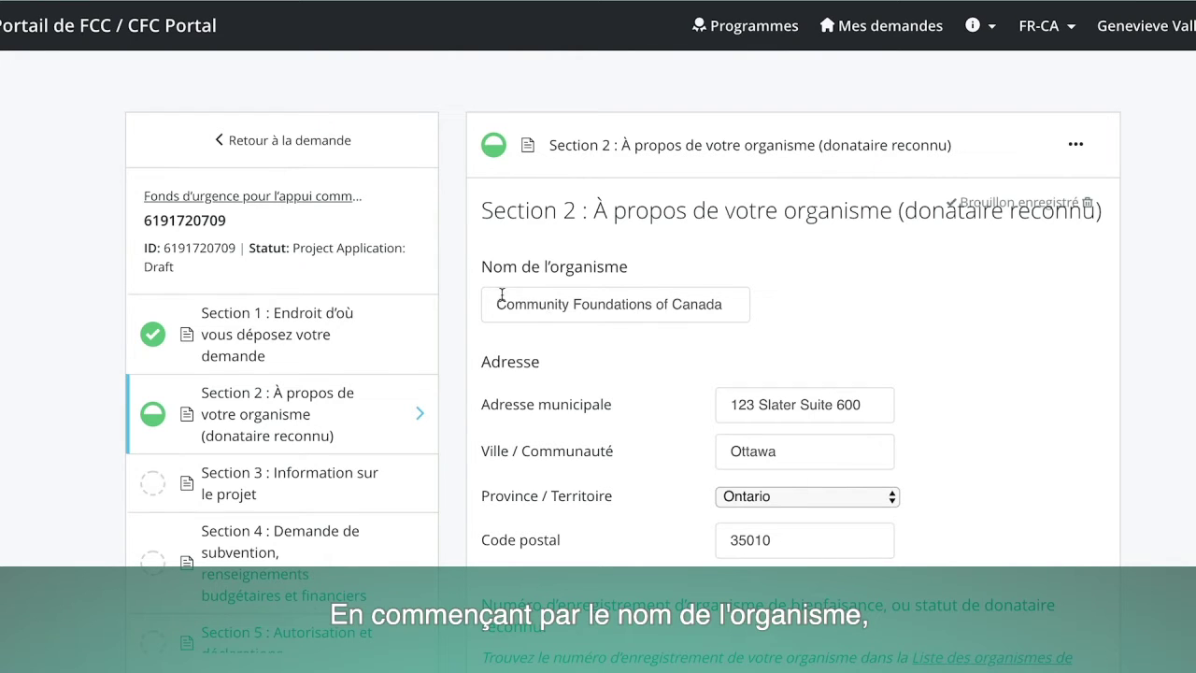
{"action": "left_click_drag", "start_coordinate": [500, 306], "coordinate": [728, 307]}
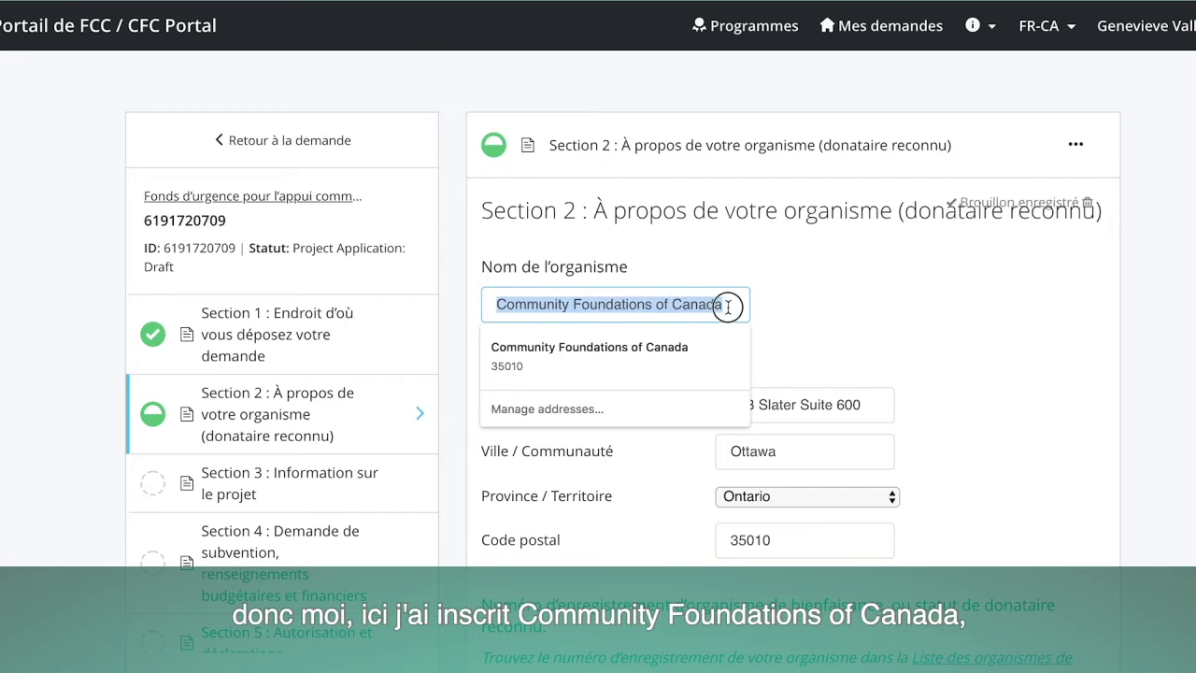
{"action": "left_click", "coordinate": [781, 311]}
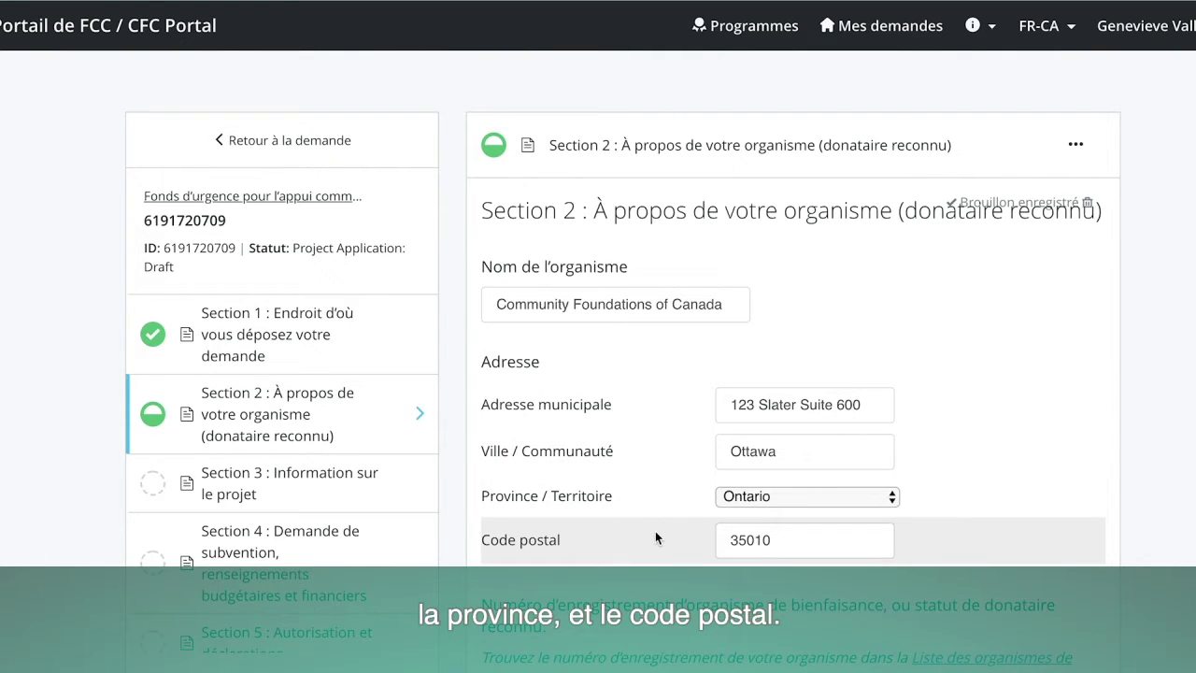
{"action": "scroll", "coordinate": [633, 545], "scroll_direction": "down", "scroll_amount": 3}
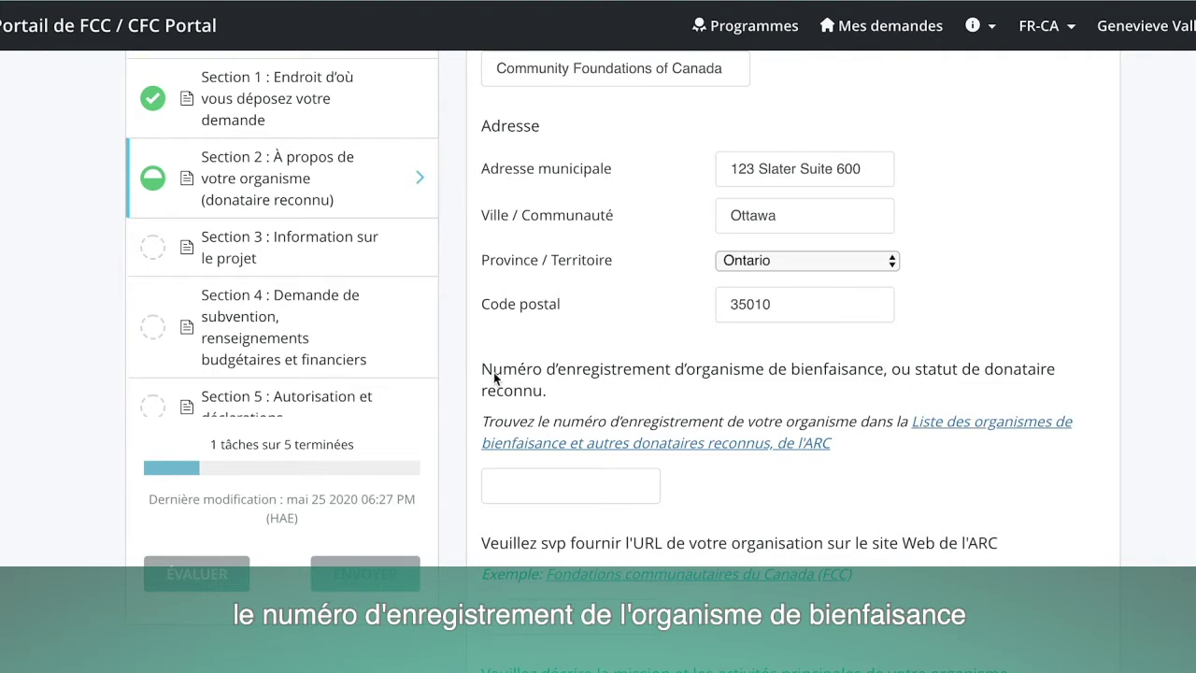
{"action": "scroll", "coordinate": [692, 383], "scroll_direction": "down", "scroll_amount": 1}
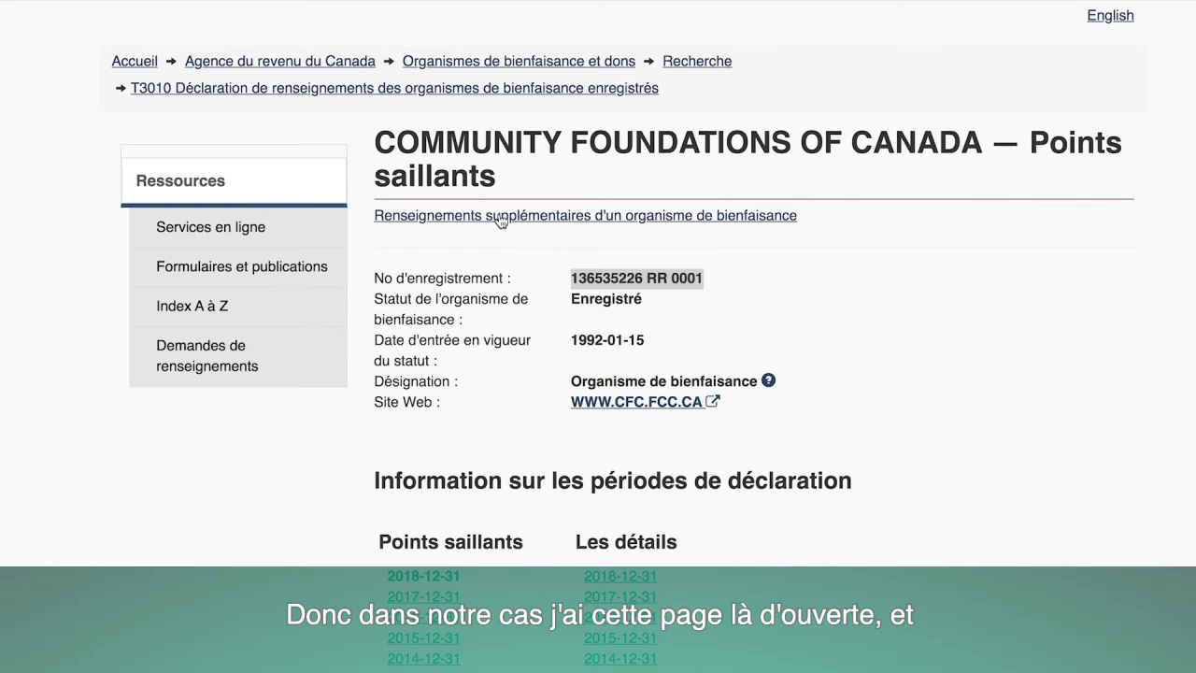
Copy the charity's registration number from the CRA page into Section 2's registration field.
{"action": "left_click", "coordinate": [708, 280]}
{"action": "scroll", "coordinate": [710, 281], "scroll_direction": "down", "scroll_amount": 1}
{"action": "left_click_drag", "start_coordinate": [711, 276], "coordinate": [571, 275]}
{"action": "key", "text": "ctrl+c"}
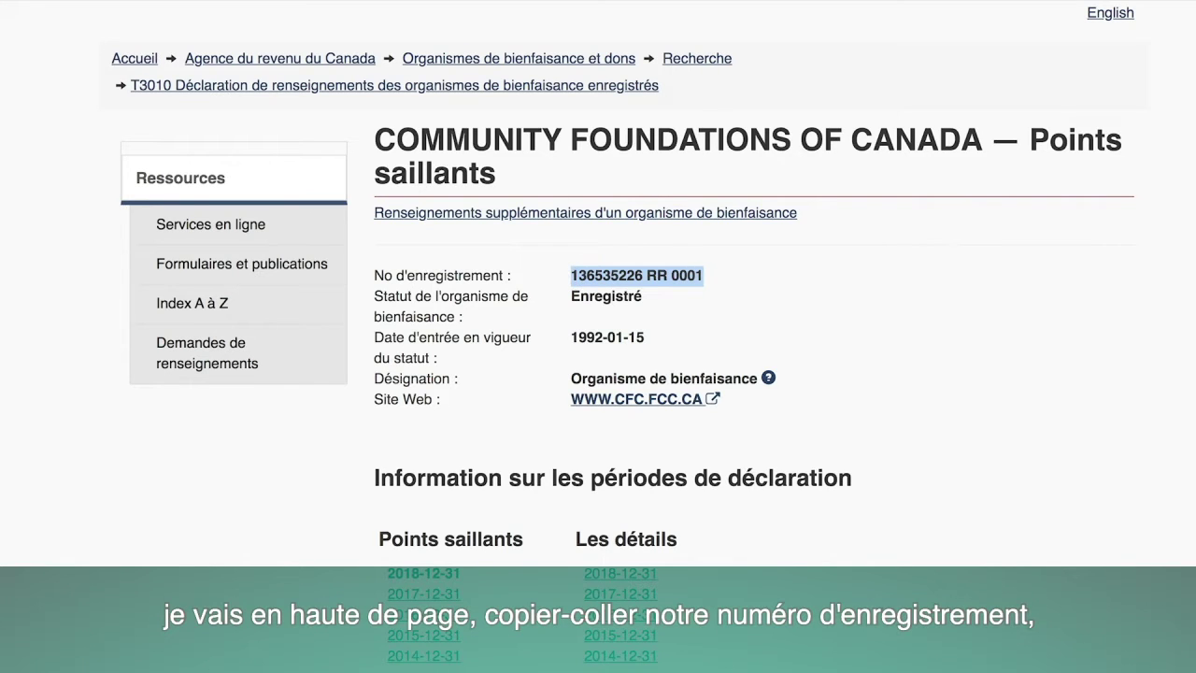
{"action": "key", "text": "alt+Tab"}
{"action": "left_click", "coordinate": [541, 482]}
{"action": "key", "text": "ctrl+v"}
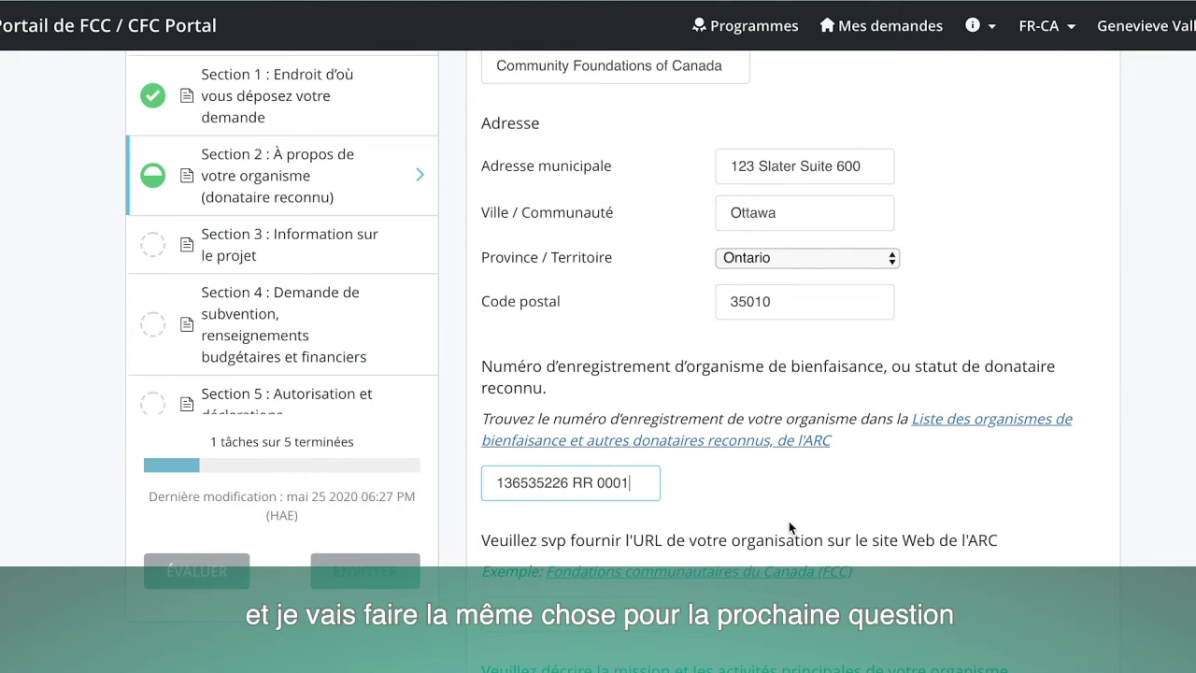
{"action": "scroll", "coordinate": [768, 439], "scroll_direction": "down", "scroll_amount": 3}
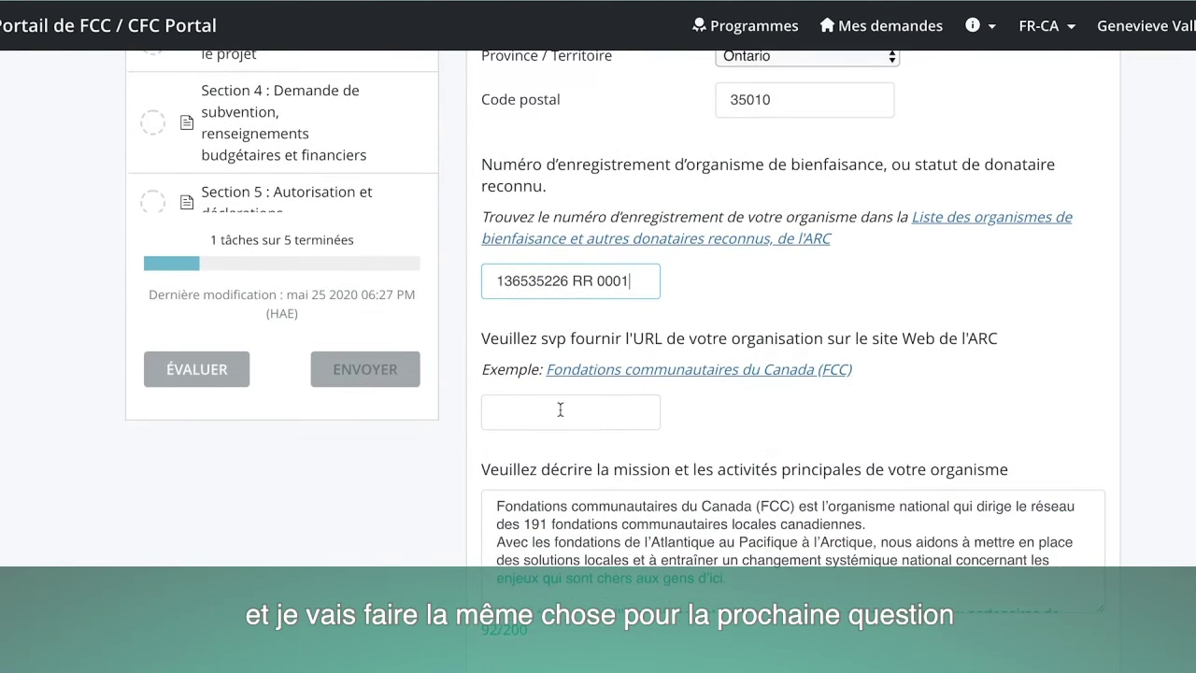
{"action": "left_click", "coordinate": [528, 408]}
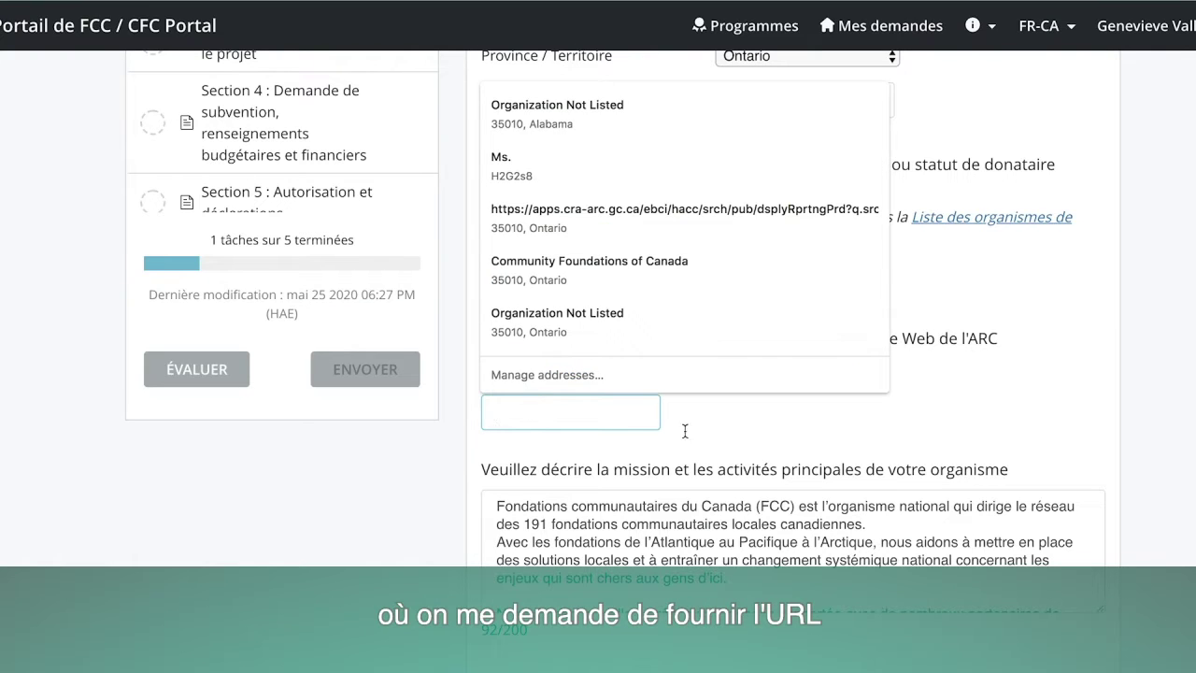
{"action": "left_click", "coordinate": [726, 435]}
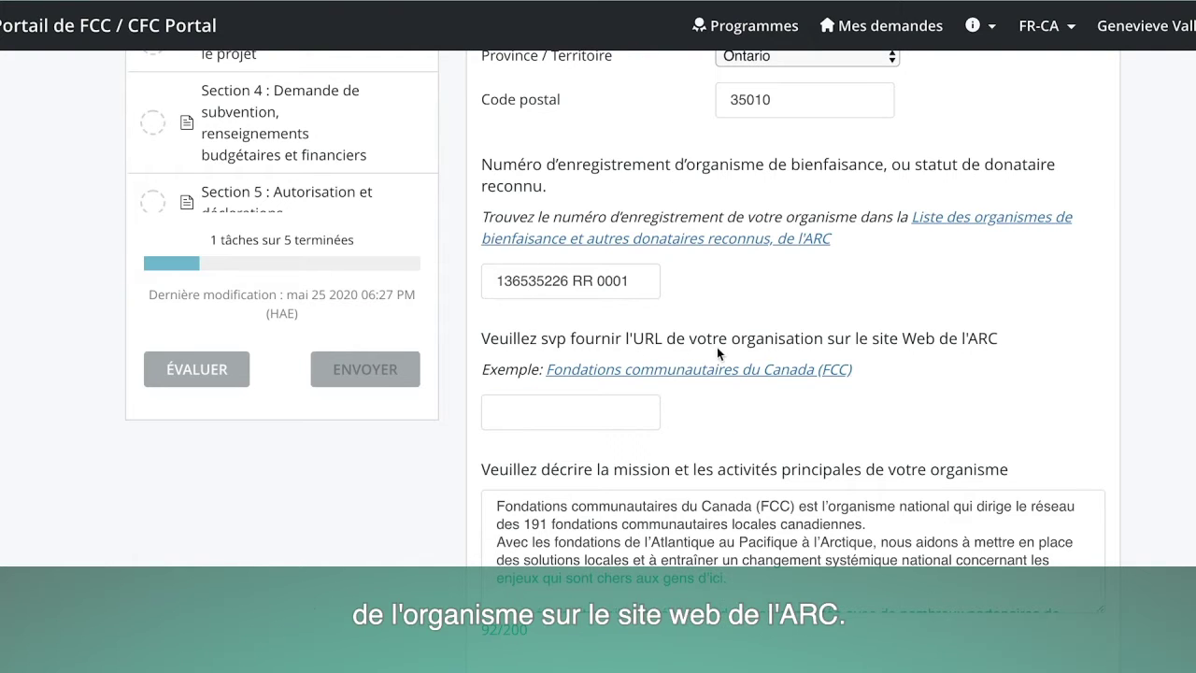
{"action": "scroll", "coordinate": [729, 348], "scroll_direction": "down", "scroll_amount": 1}
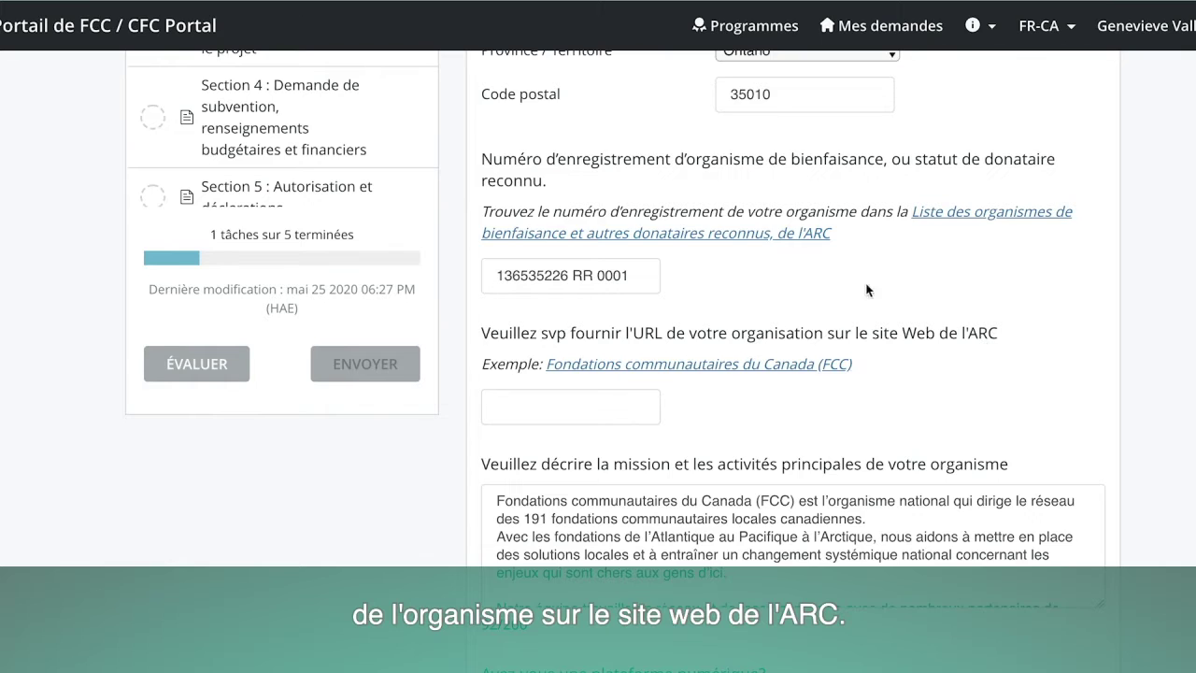
{"action": "scroll", "coordinate": [866, 290], "scroll_direction": "down", "scroll_amount": 1}
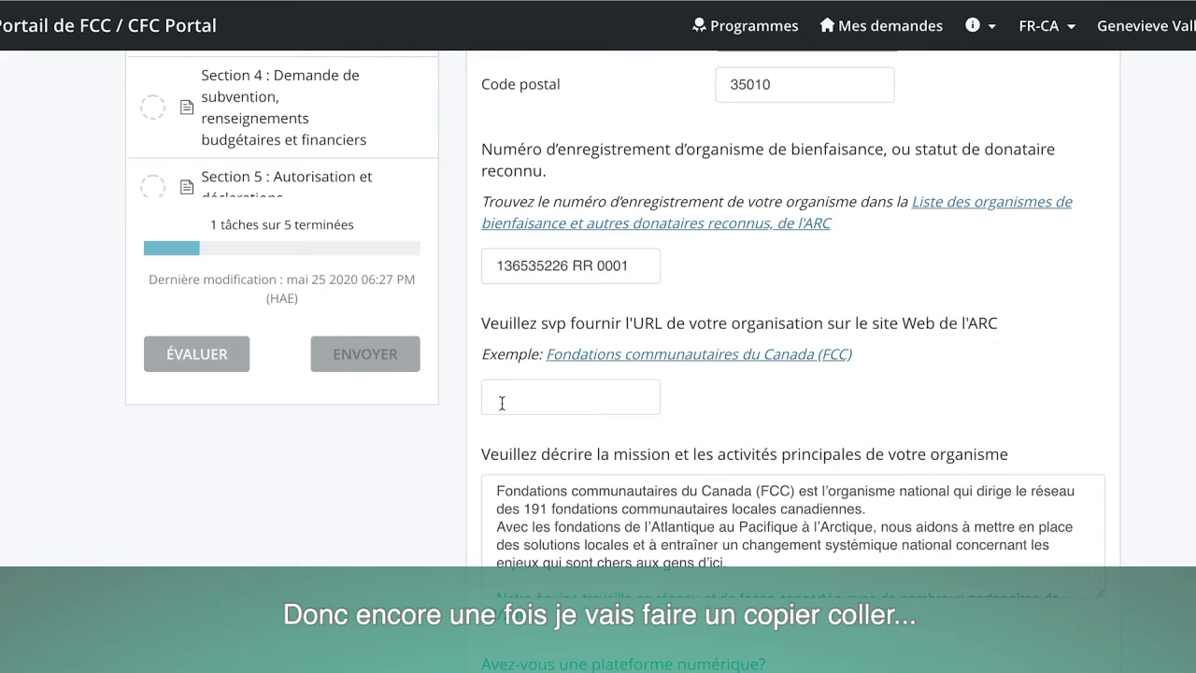
{"action": "left_click", "coordinate": [501, 403]}
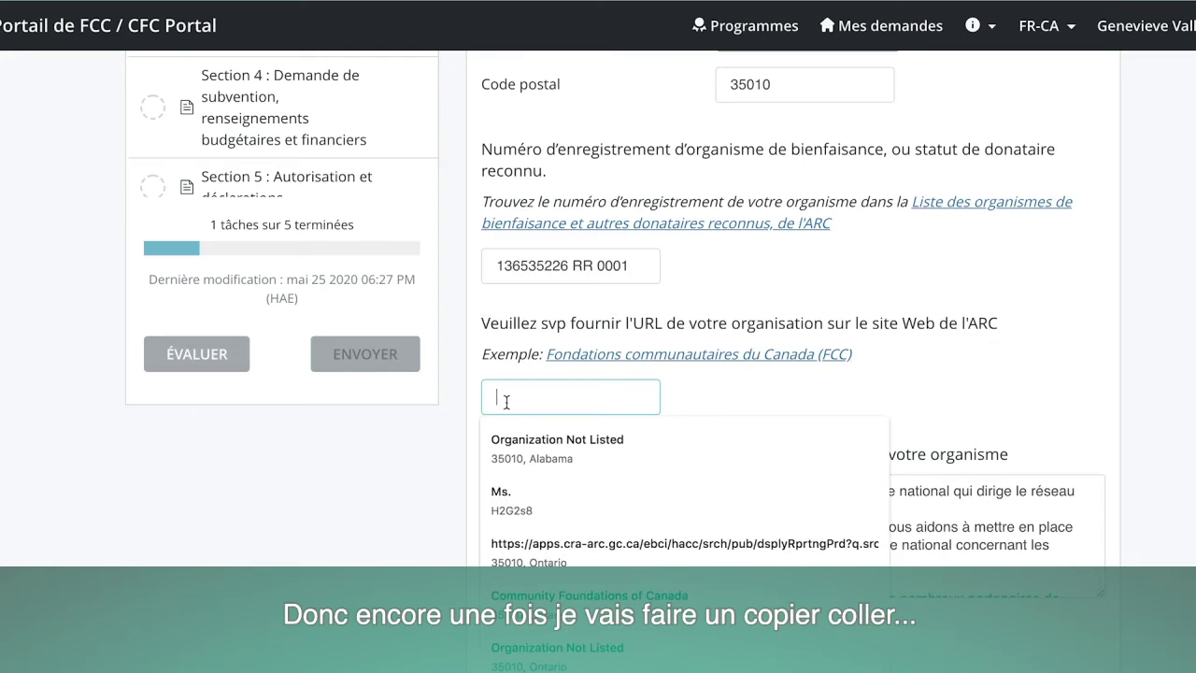
{"action": "key", "text": "ctrl+v"}
{"action": "left_click", "coordinate": [724, 397]}
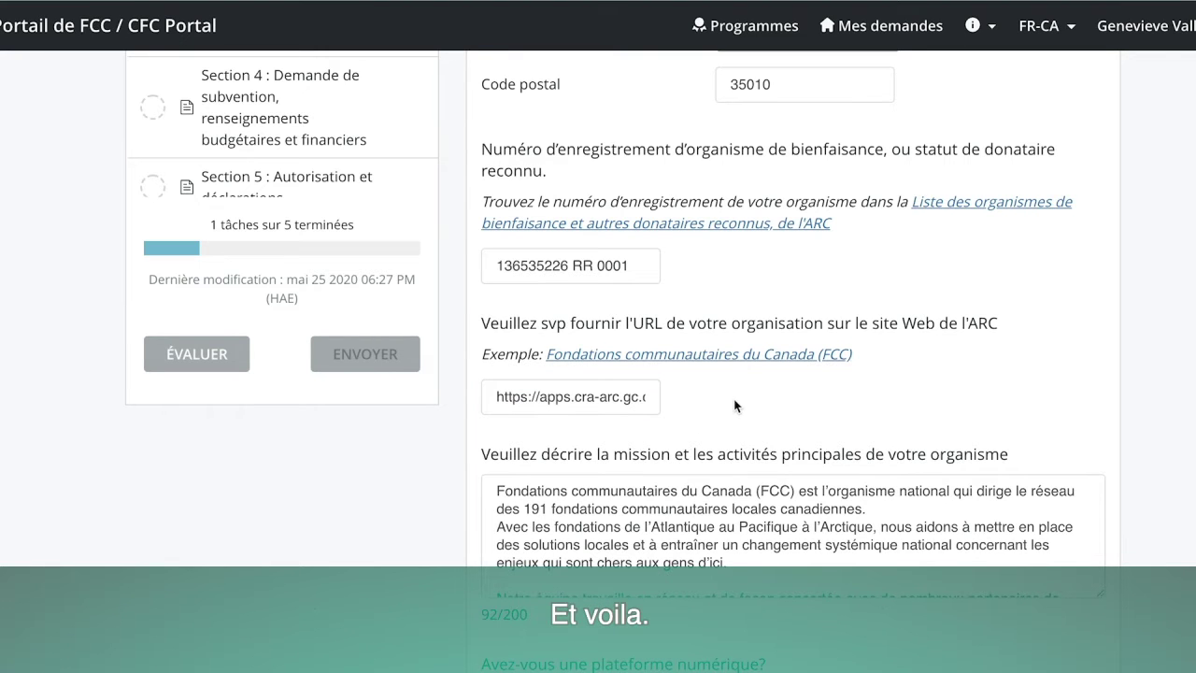
{"action": "scroll", "coordinate": [757, 481], "scroll_direction": "down", "scroll_amount": 2}
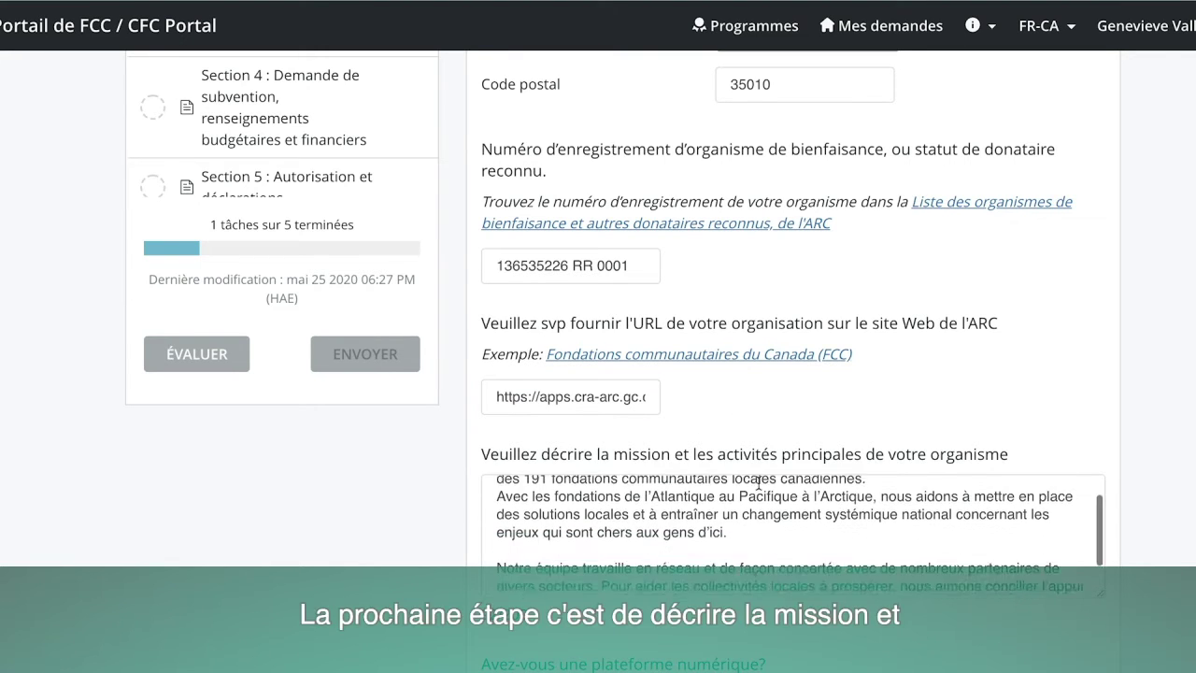
Focus the empty CRA URL field on the English test version of the organization form.
{"action": "scroll", "coordinate": [760, 438], "scroll_direction": "down", "scroll_amount": 3}
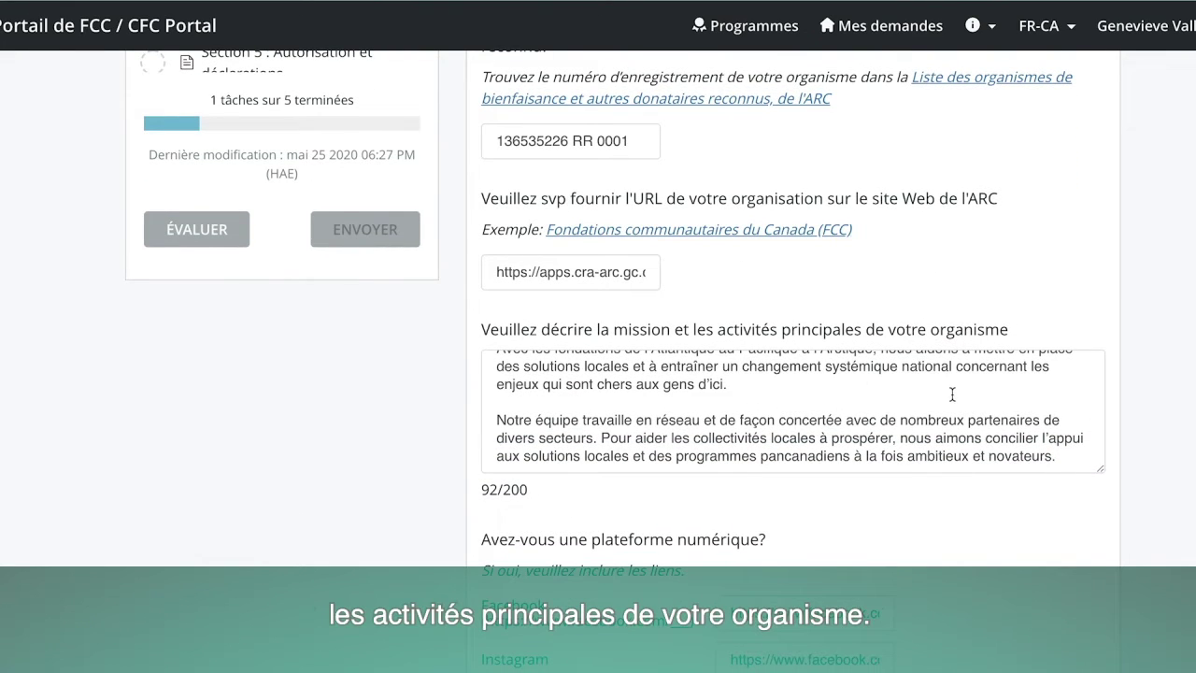
{"action": "scroll", "coordinate": [905, 399], "scroll_direction": "up", "scroll_amount": 2}
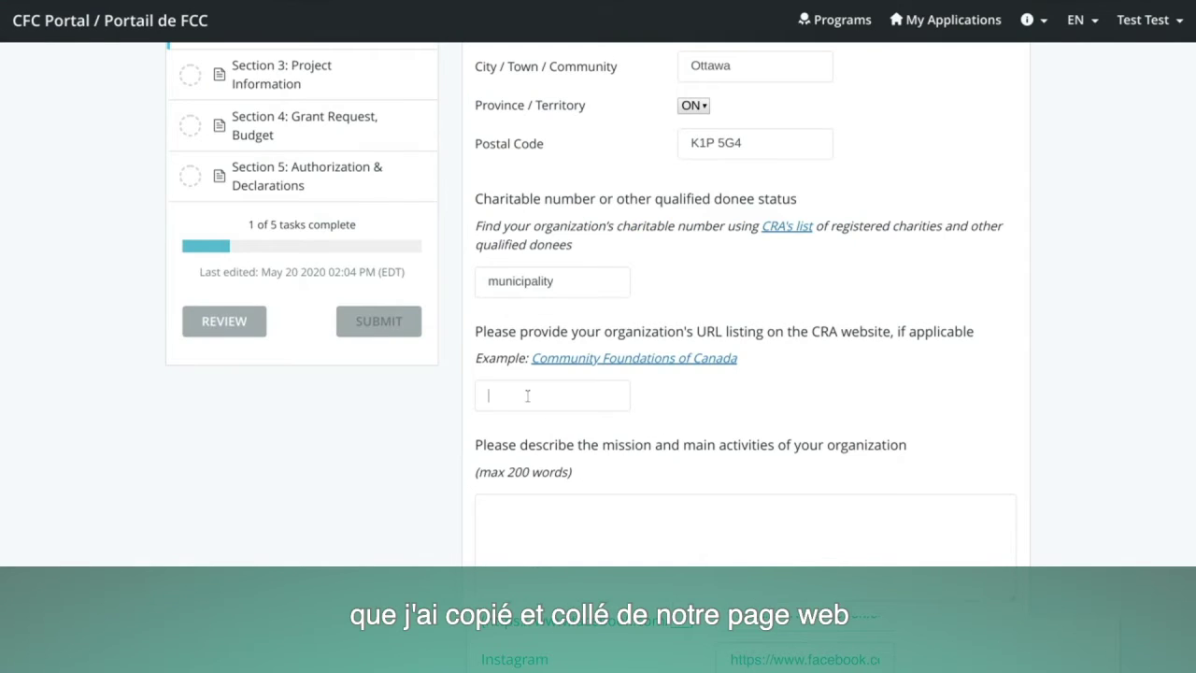
{"action": "left_click", "coordinate": [527, 396]}
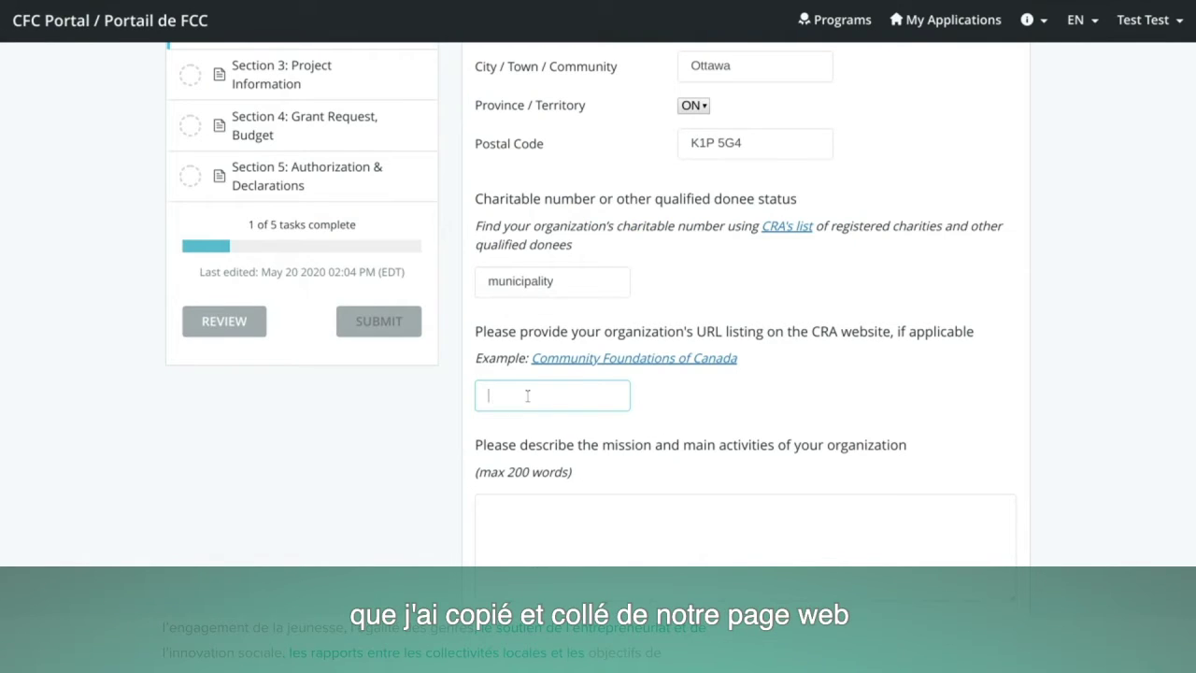
Paste the CRA URL and enter 'Testing' as the mission description.
{"action": "key", "text": "ctrl+v"}
{"action": "left_click", "coordinate": [595, 540]}
{"action": "scroll", "coordinate": [595, 541], "scroll_direction": "down", "scroll_amount": 1}
{"action": "scroll", "coordinate": [593, 543], "scroll_direction": "down", "scroll_amount": 2}
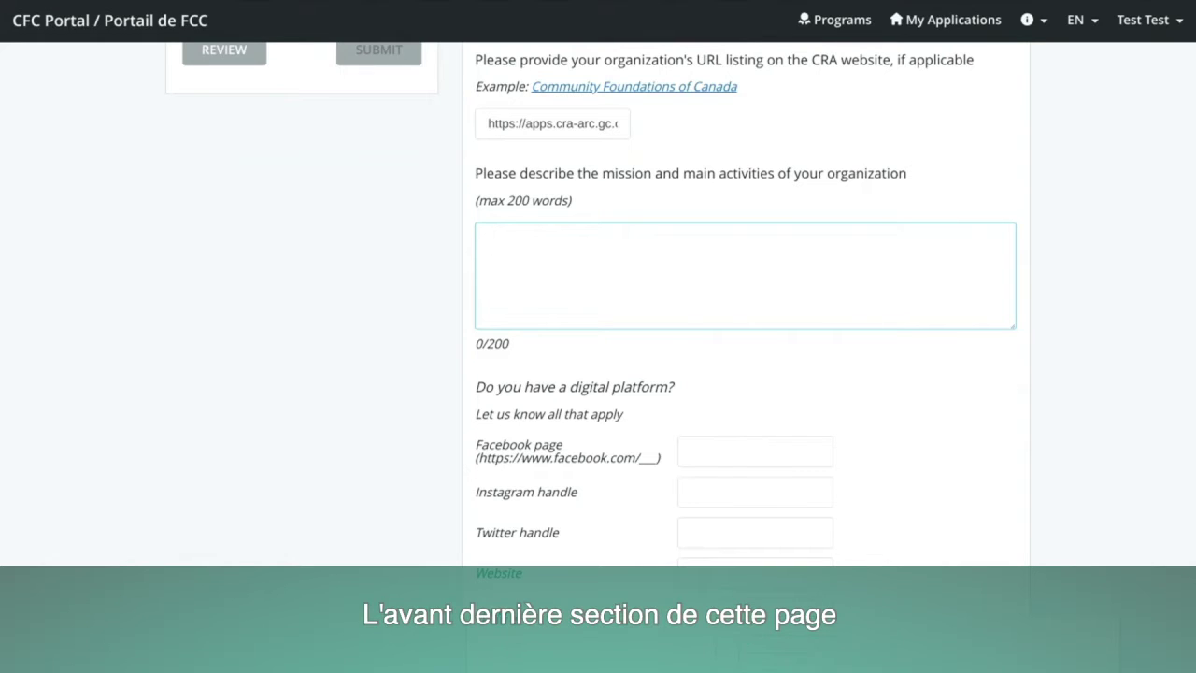
{"action": "type", "text": "Testing"}
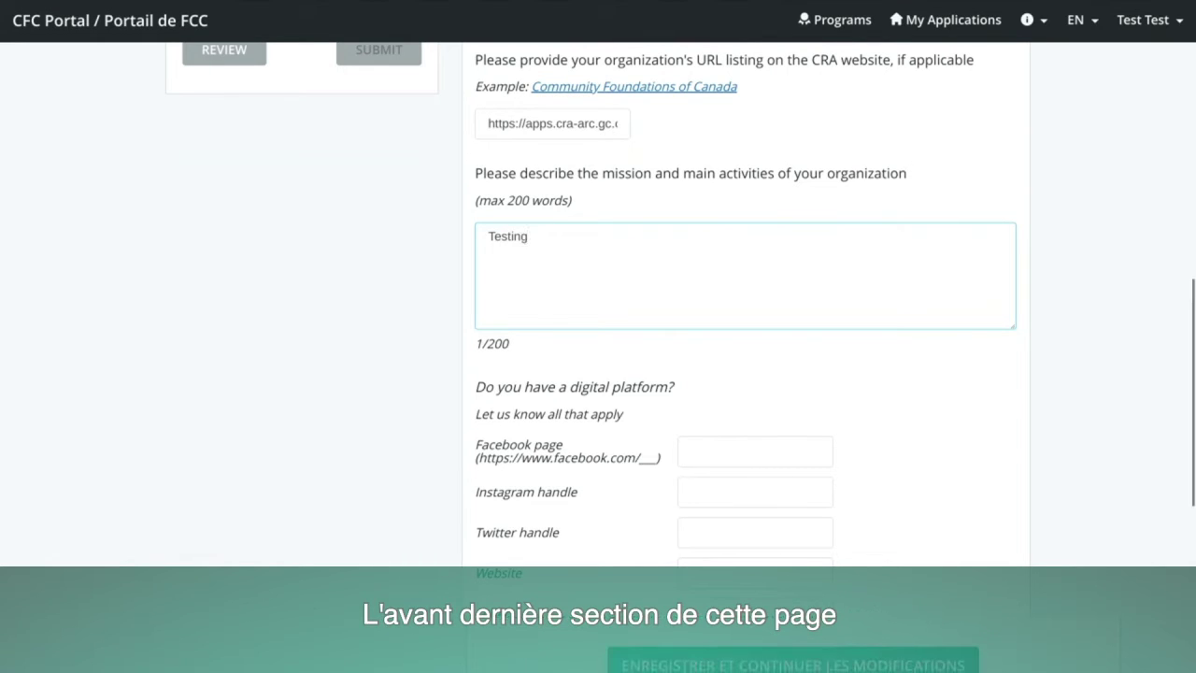
{"action": "scroll", "coordinate": [592, 310], "scroll_direction": "down", "scroll_amount": 2}
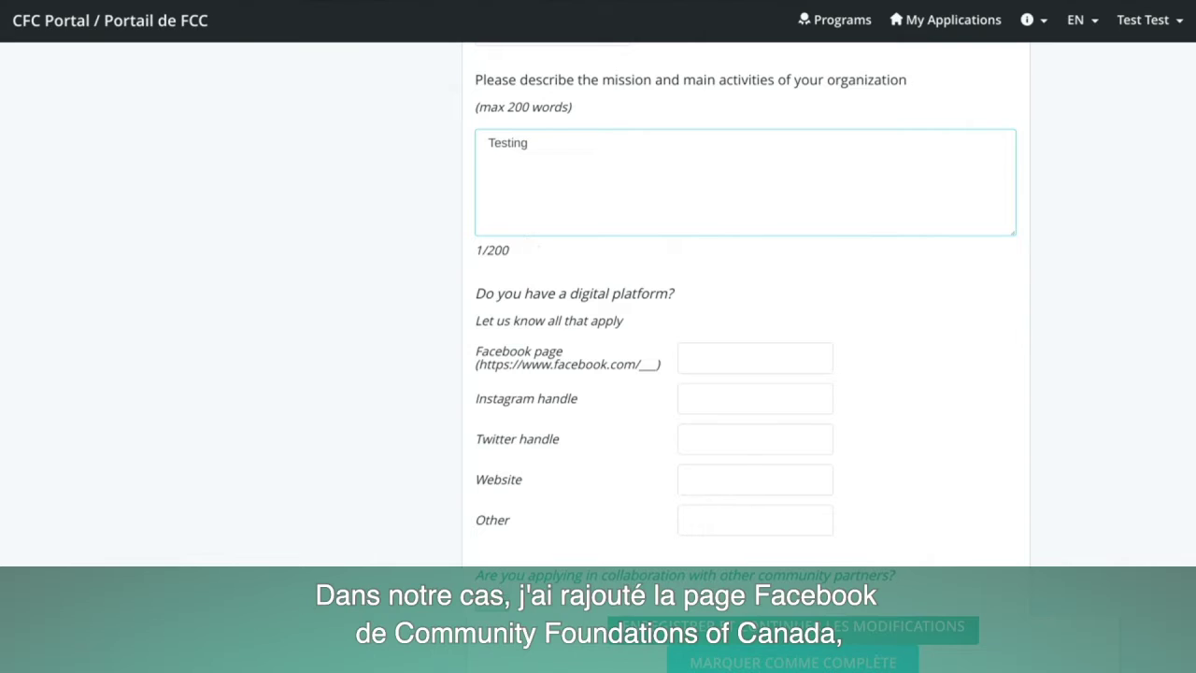
{"action": "scroll", "coordinate": [747, 327], "scroll_direction": "down", "scroll_amount": 3}
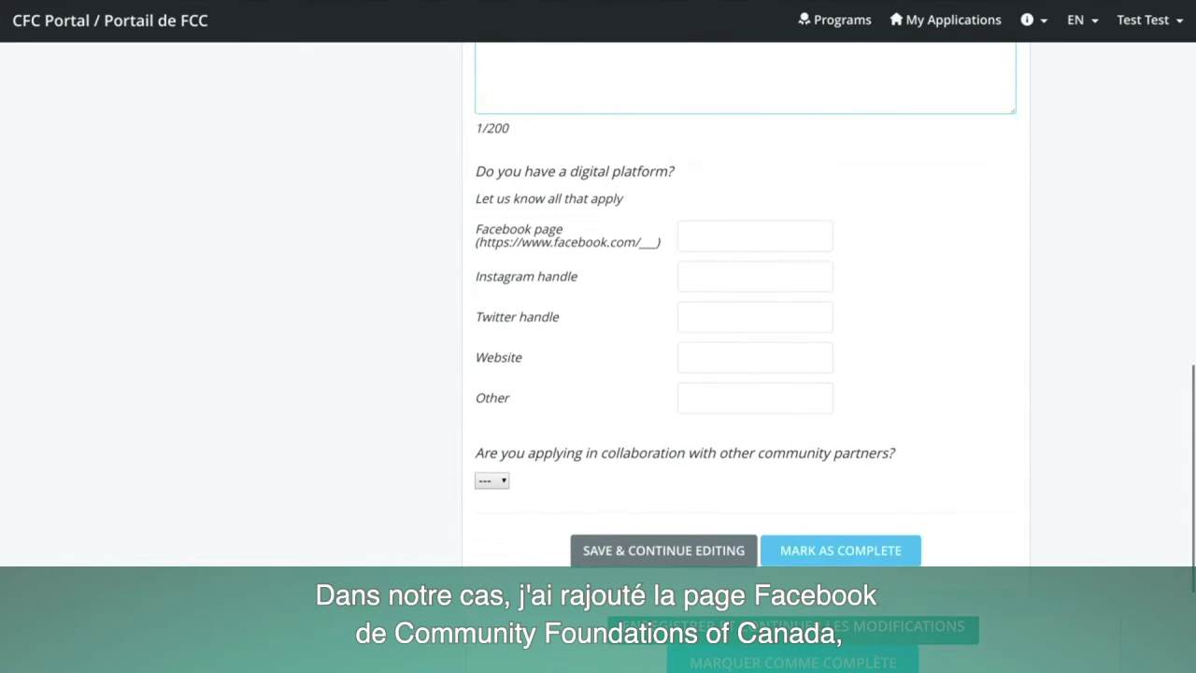
Go through the Facebook, Instagram and Twitter fields, answer No to collaboration, and mark the section complete.
{"action": "left_click", "coordinate": [757, 237]}
{"action": "left_click", "coordinate": [744, 275]}
{"action": "left_click", "coordinate": [730, 314]}
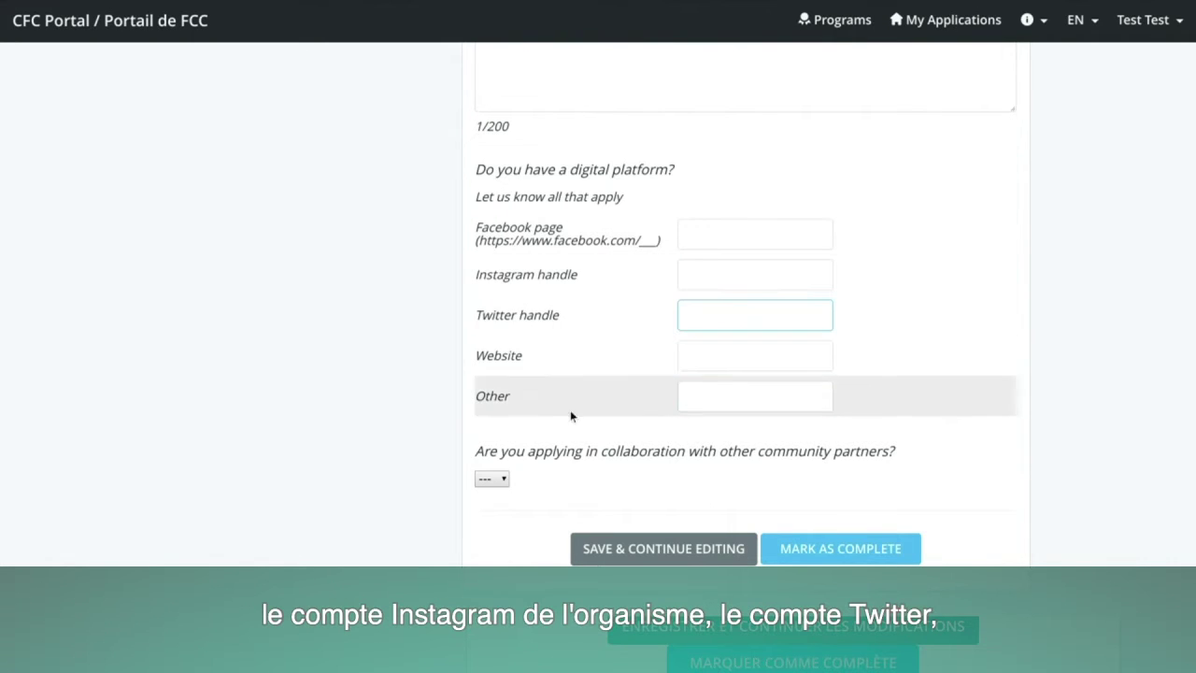
{"action": "left_click", "coordinate": [489, 479]}
{"action": "scroll", "coordinate": [556, 455], "scroll_direction": "down", "scroll_amount": 1}
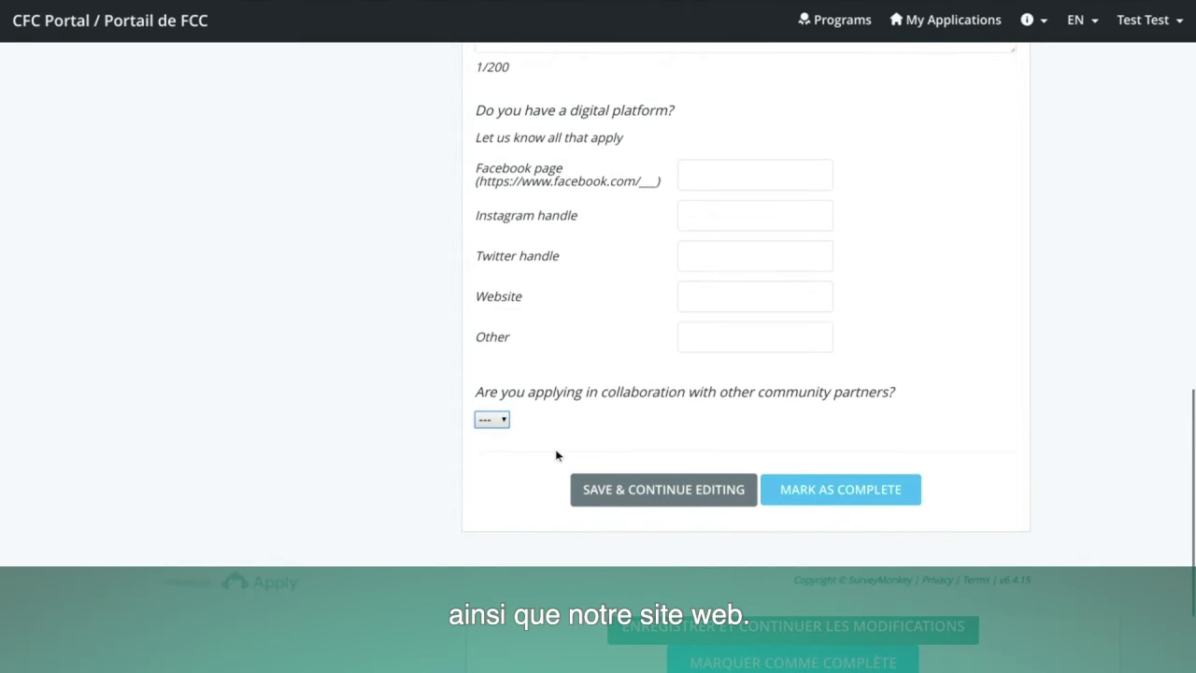
{"action": "left_click", "coordinate": [501, 421]}
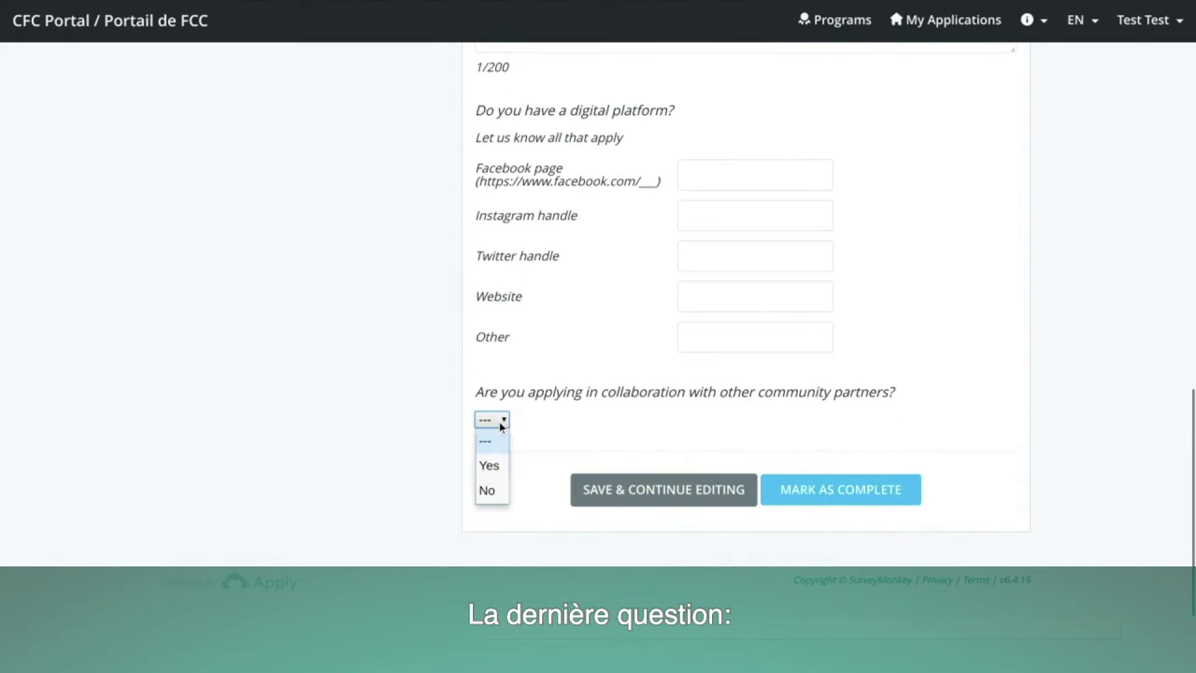
{"action": "left_click", "coordinate": [489, 490]}
{"action": "left_click", "coordinate": [868, 490]}
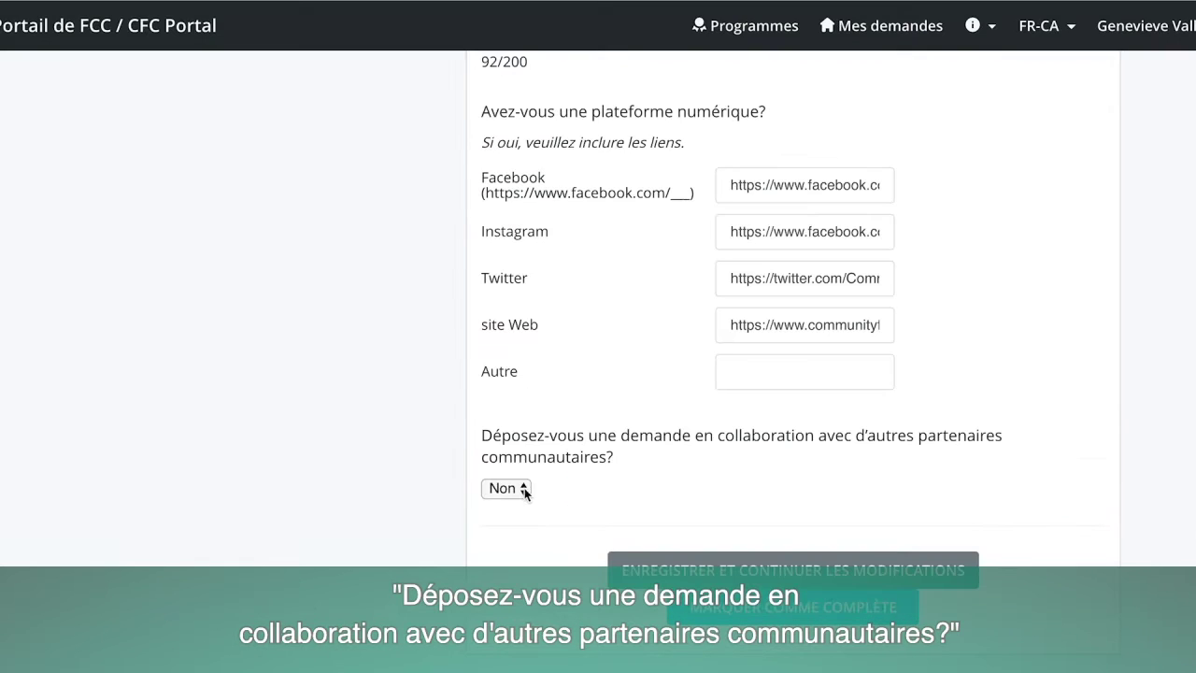
{"action": "left_click", "coordinate": [525, 490]}
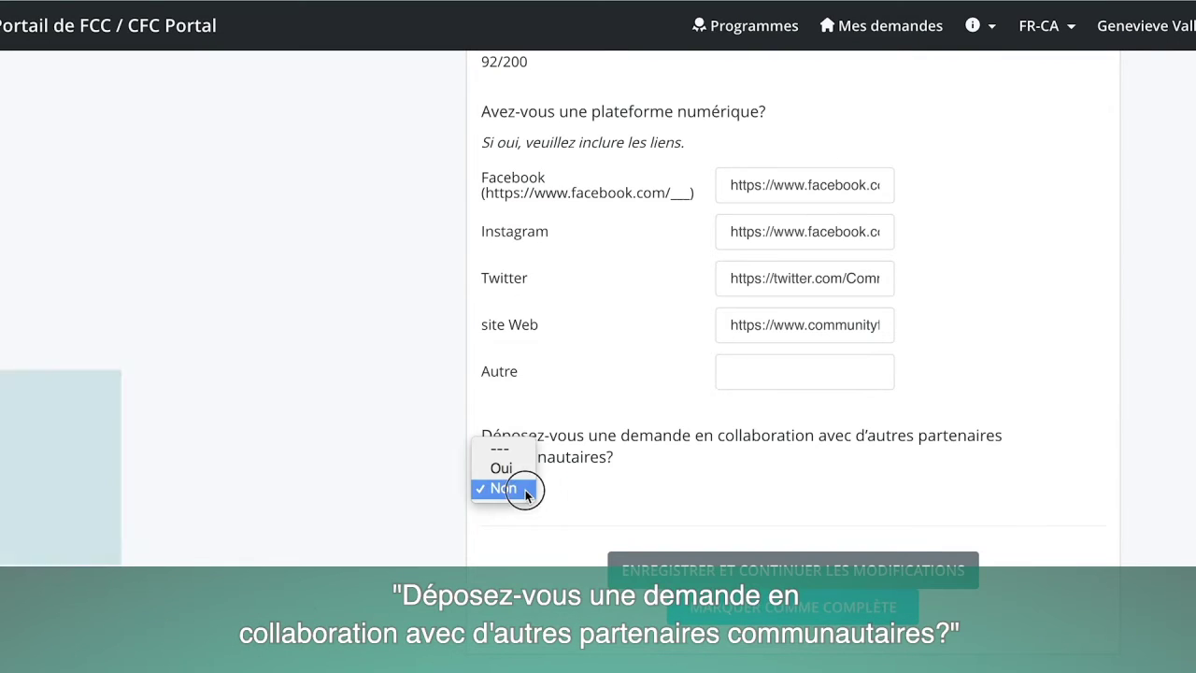
Keep Non as the answer to the collaboration dropdown question.
{"action": "left_click", "coordinate": [514, 489]}
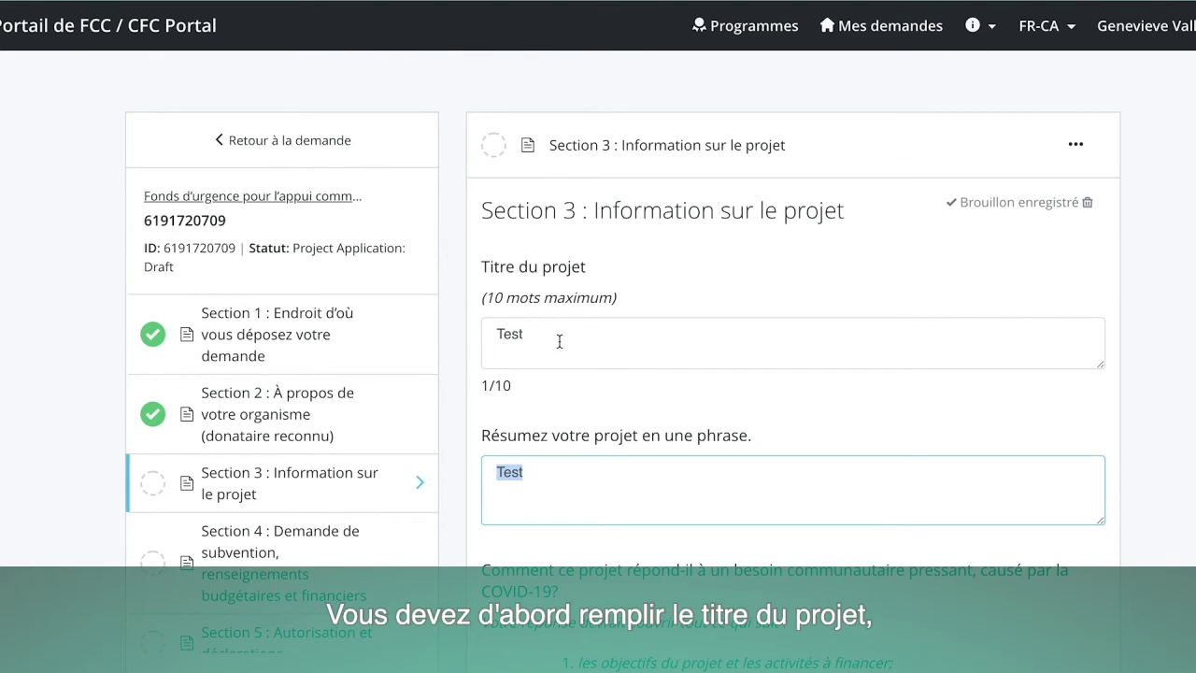
{"action": "left_click_drag", "start_coordinate": [493, 333], "coordinate": [542, 334]}
{"action": "left_click_drag", "start_coordinate": [495, 477], "coordinate": [536, 477]}
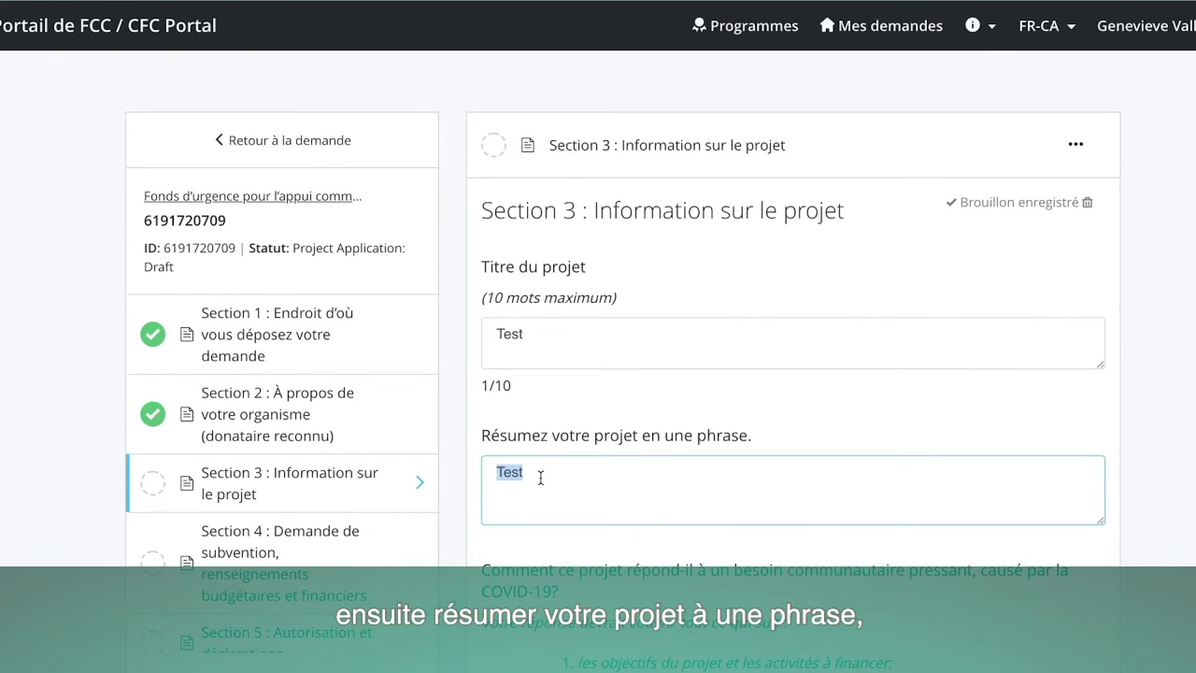
{"action": "scroll", "coordinate": [544, 479], "scroll_direction": "down", "scroll_amount": 3}
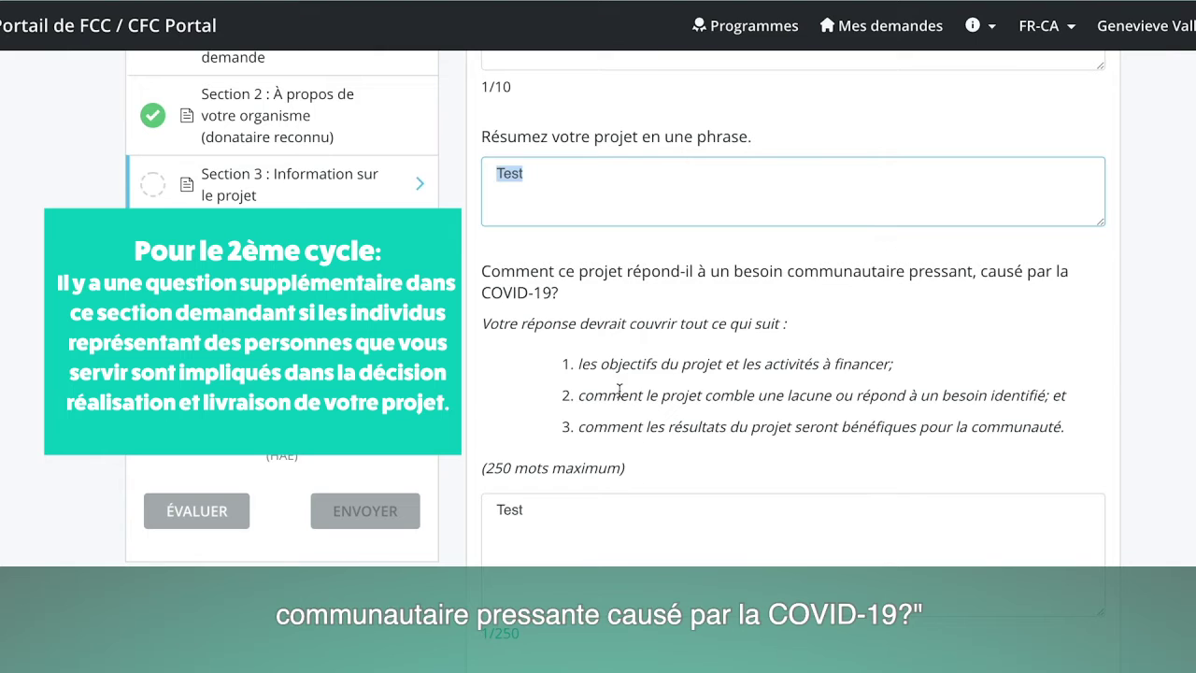
{"action": "scroll", "coordinate": [577, 396], "scroll_direction": "up", "scroll_amount": 1}
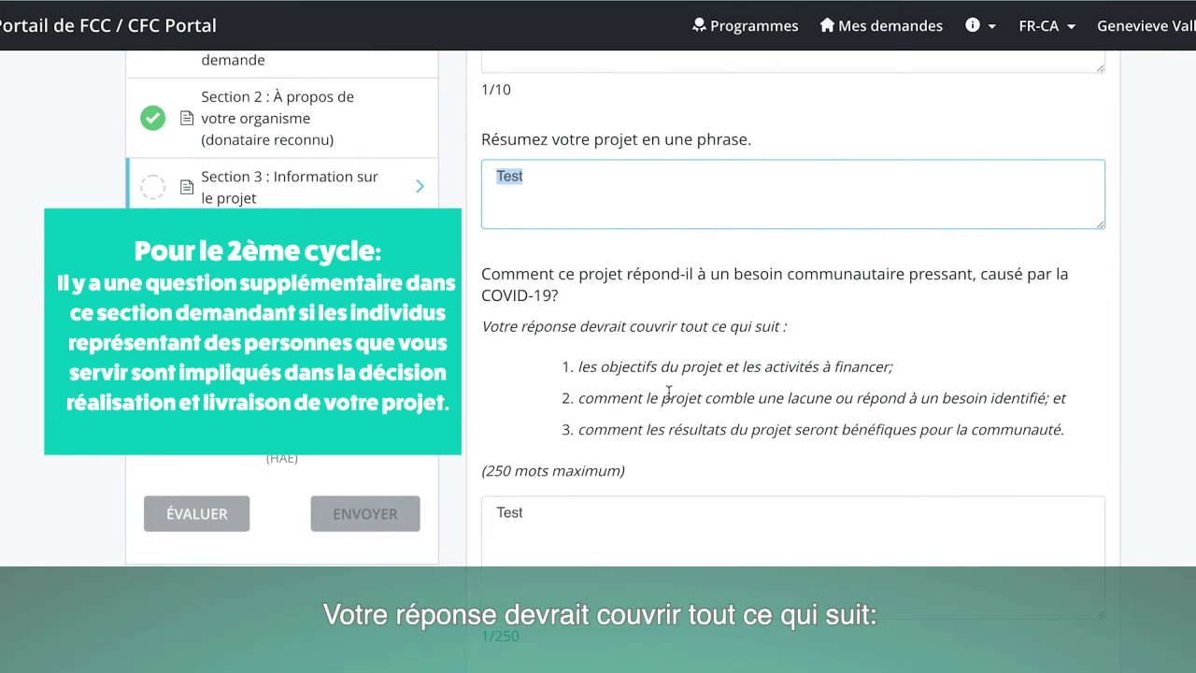
{"action": "scroll", "coordinate": [668, 391], "scroll_direction": "down", "scroll_amount": 1}
{"action": "left_click_drag", "start_coordinate": [577, 297], "coordinate": [899, 307]}
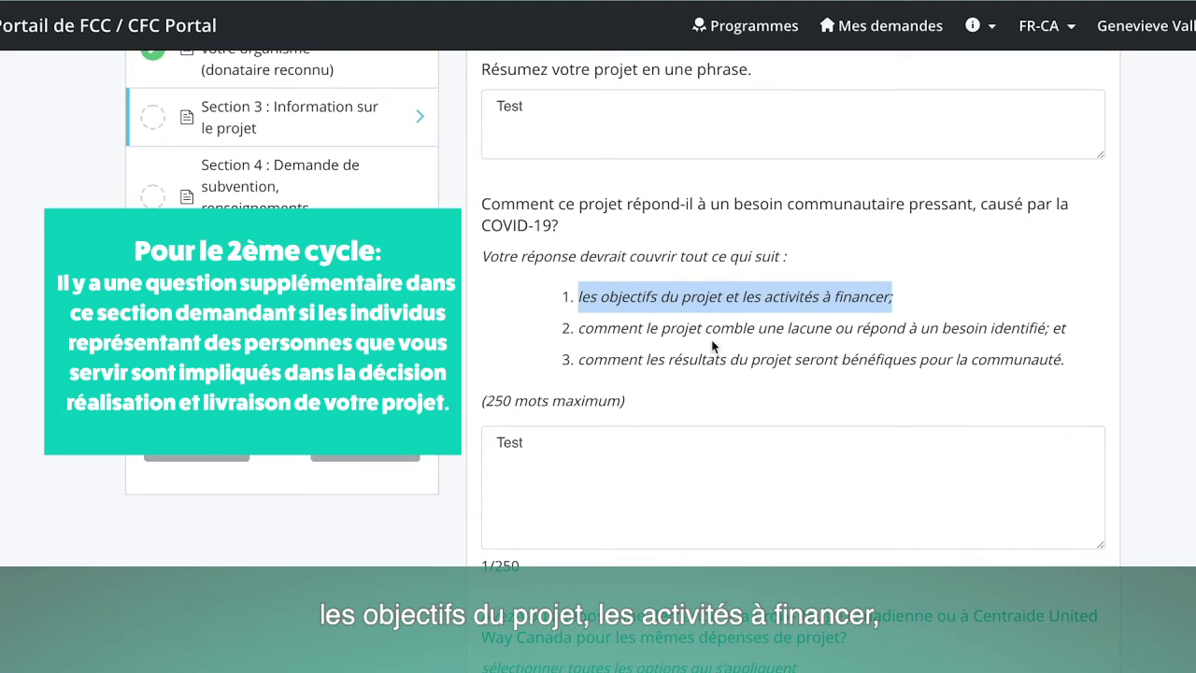
{"action": "left_click_drag", "start_coordinate": [579, 329], "coordinate": [1061, 334]}
{"action": "scroll", "coordinate": [600, 352], "scroll_direction": "down", "scroll_amount": 1}
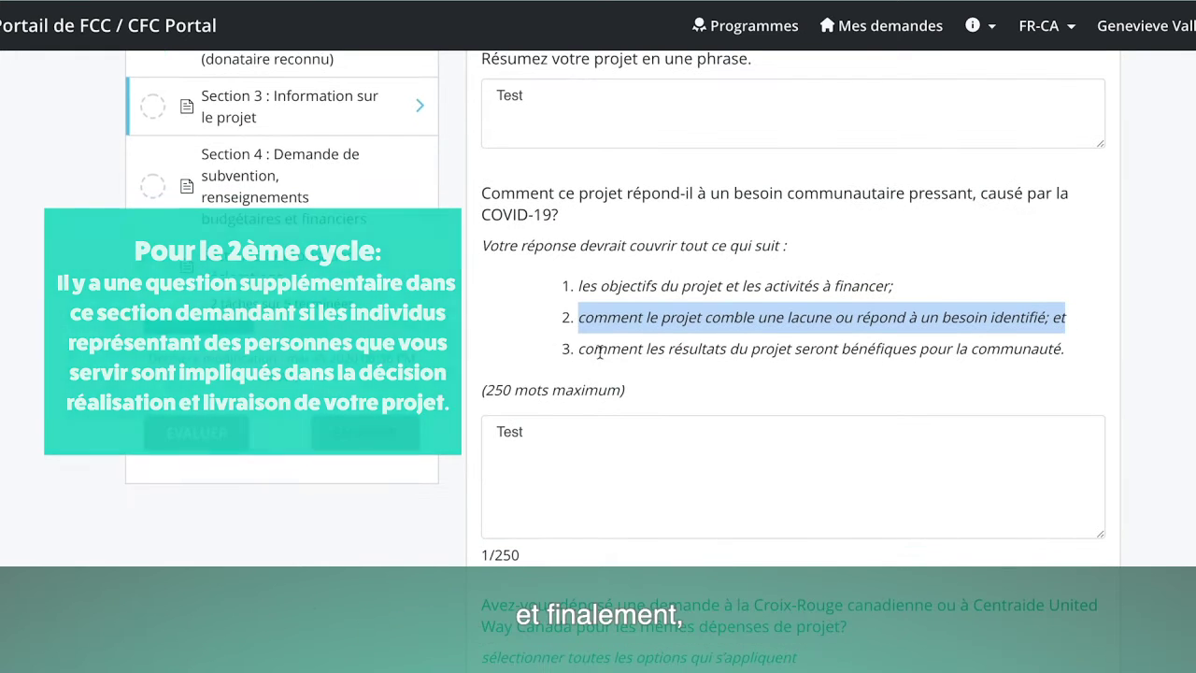
{"action": "left_click_drag", "start_coordinate": [578, 353], "coordinate": [1067, 362]}
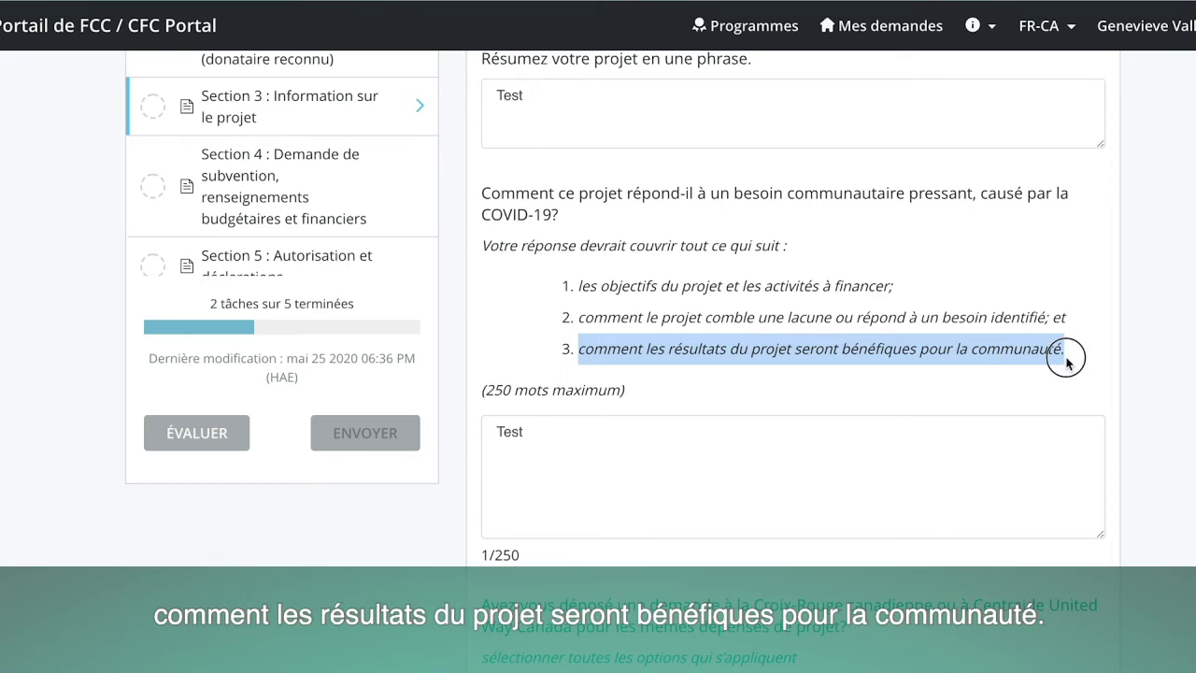
{"action": "left_click", "coordinate": [557, 440]}
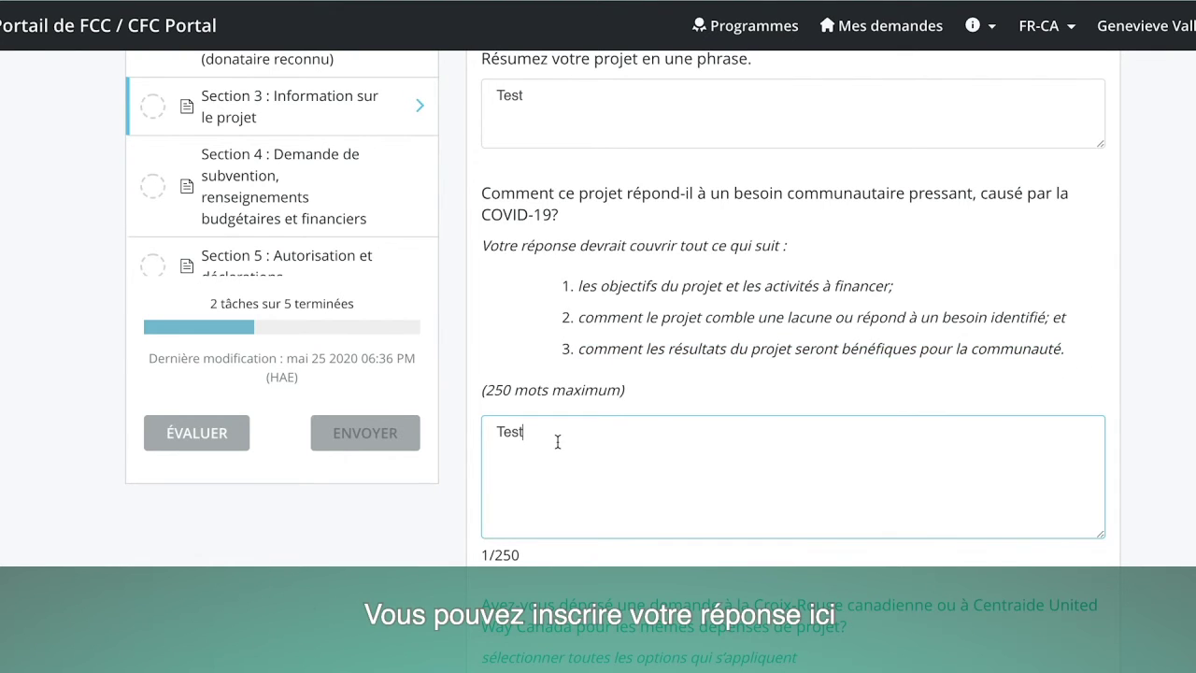
{"action": "scroll", "coordinate": [557, 446], "scroll_direction": "down", "scroll_amount": 3}
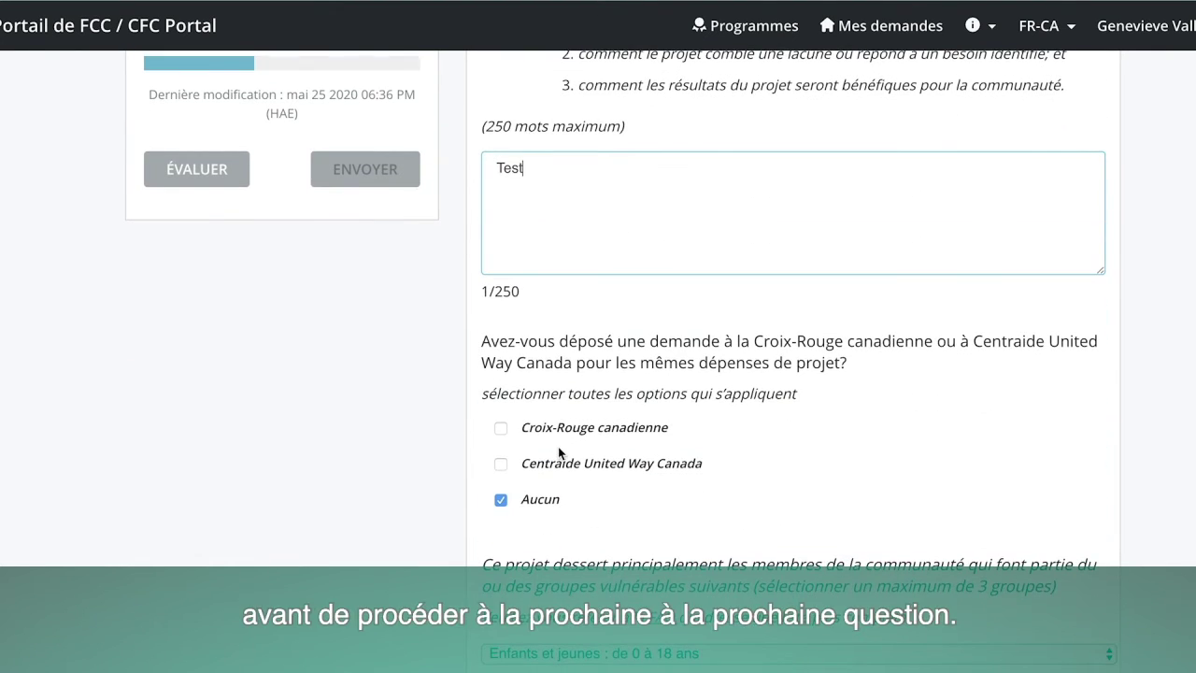
{"action": "scroll", "coordinate": [560, 452], "scroll_direction": "down", "scroll_amount": 5}
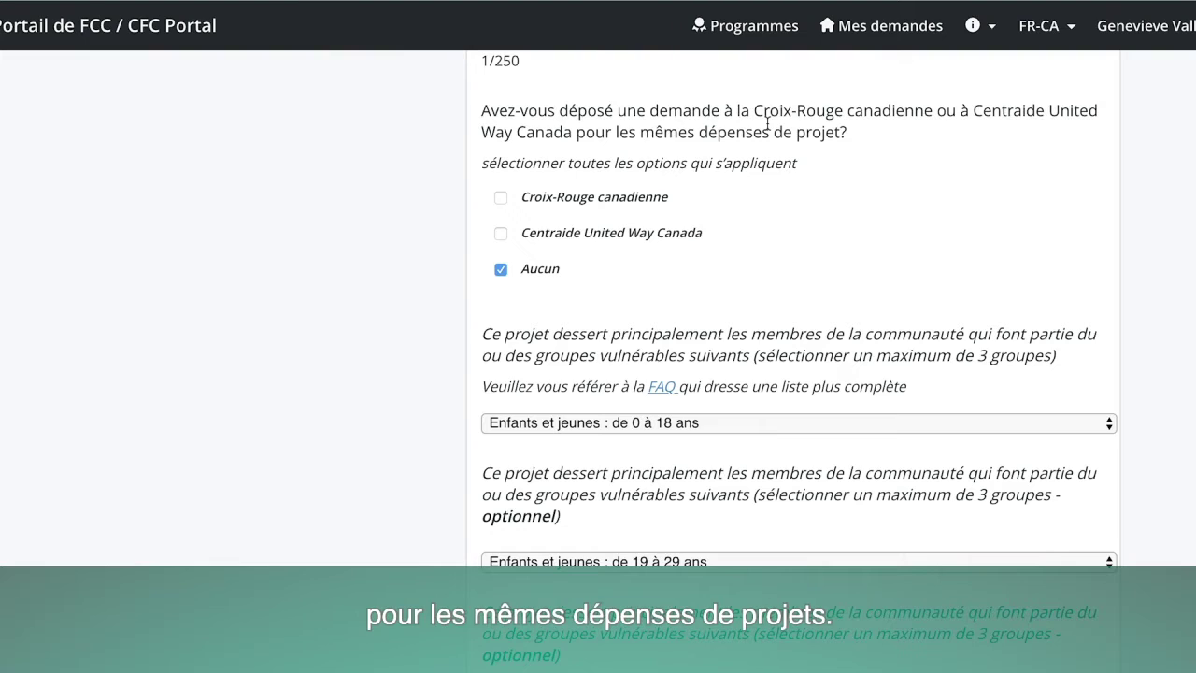
{"action": "left_click", "coordinate": [502, 270]}
{"action": "left_click", "coordinate": [502, 271]}
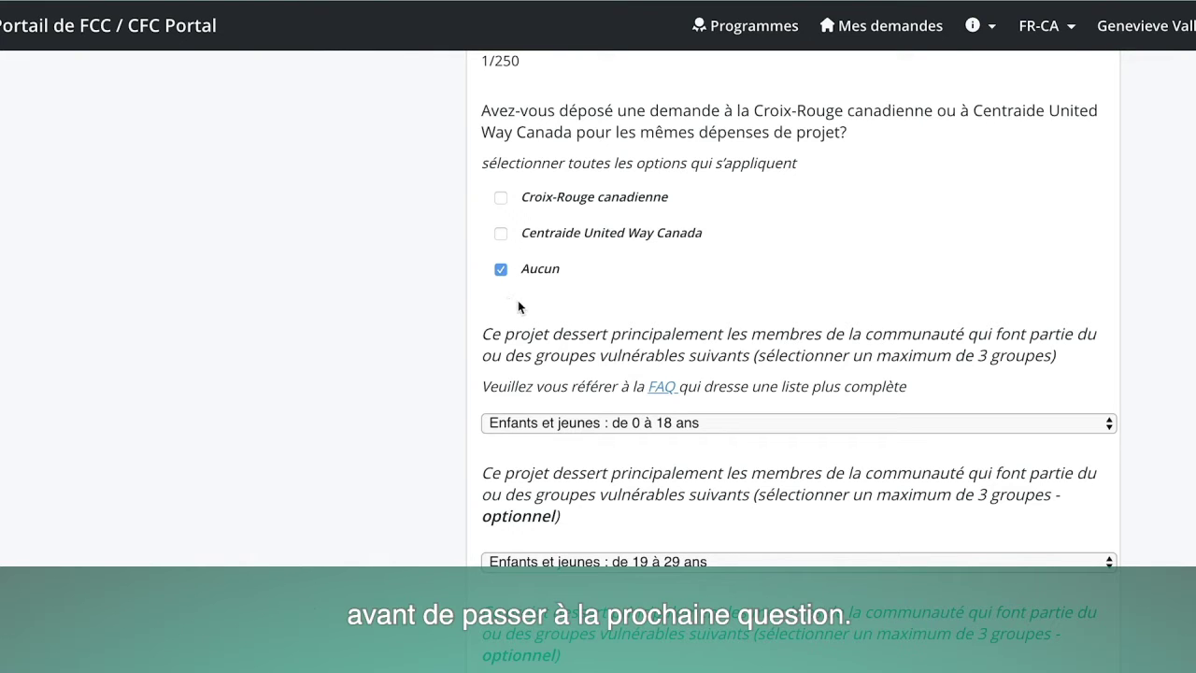
{"action": "scroll", "coordinate": [551, 312], "scroll_direction": "down", "scroll_amount": 3}
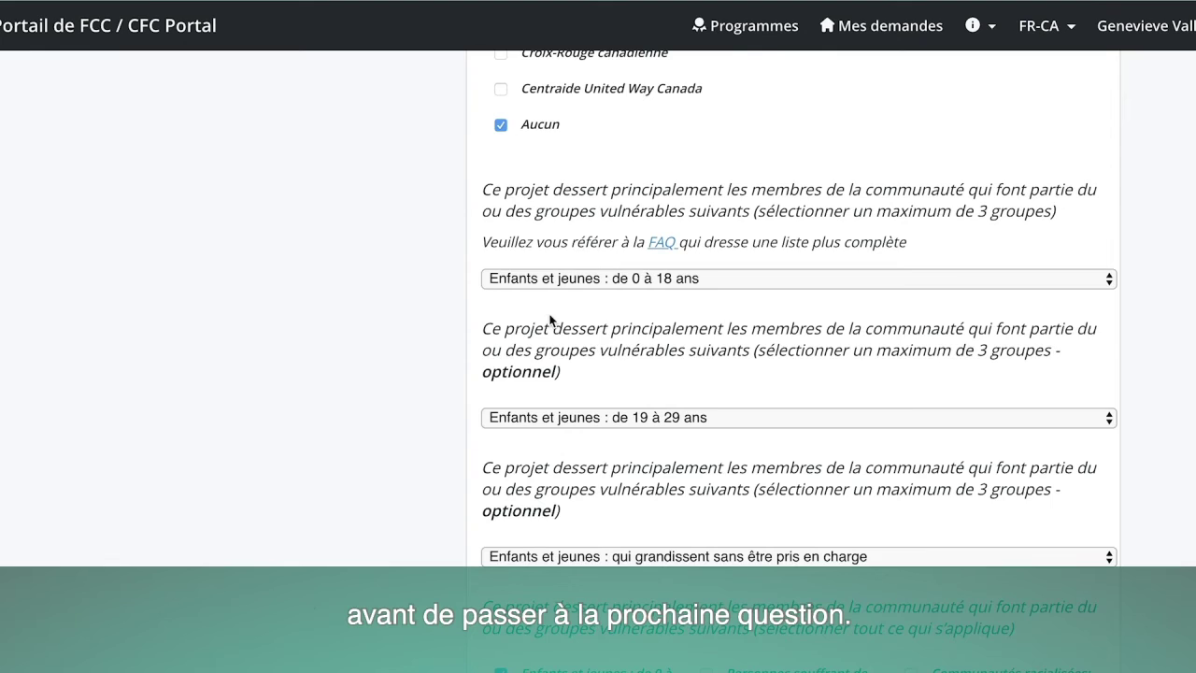
{"action": "scroll", "coordinate": [552, 319], "scroll_direction": "down", "scroll_amount": 2}
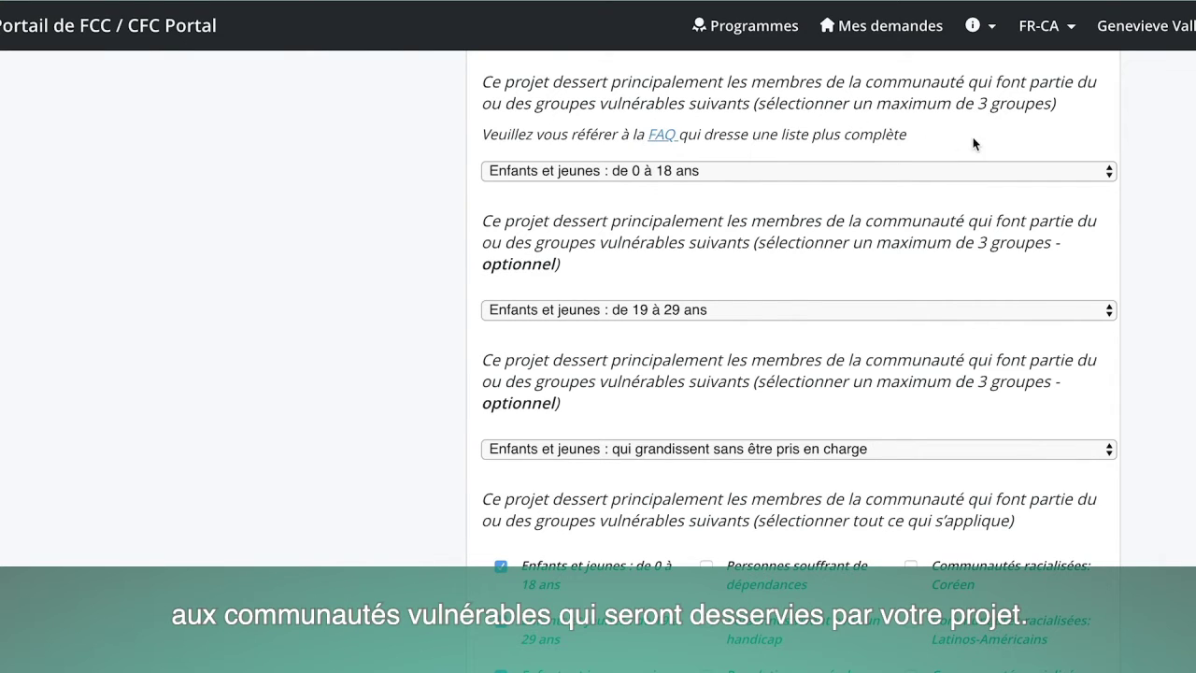
{"action": "left_click", "coordinate": [1106, 170]}
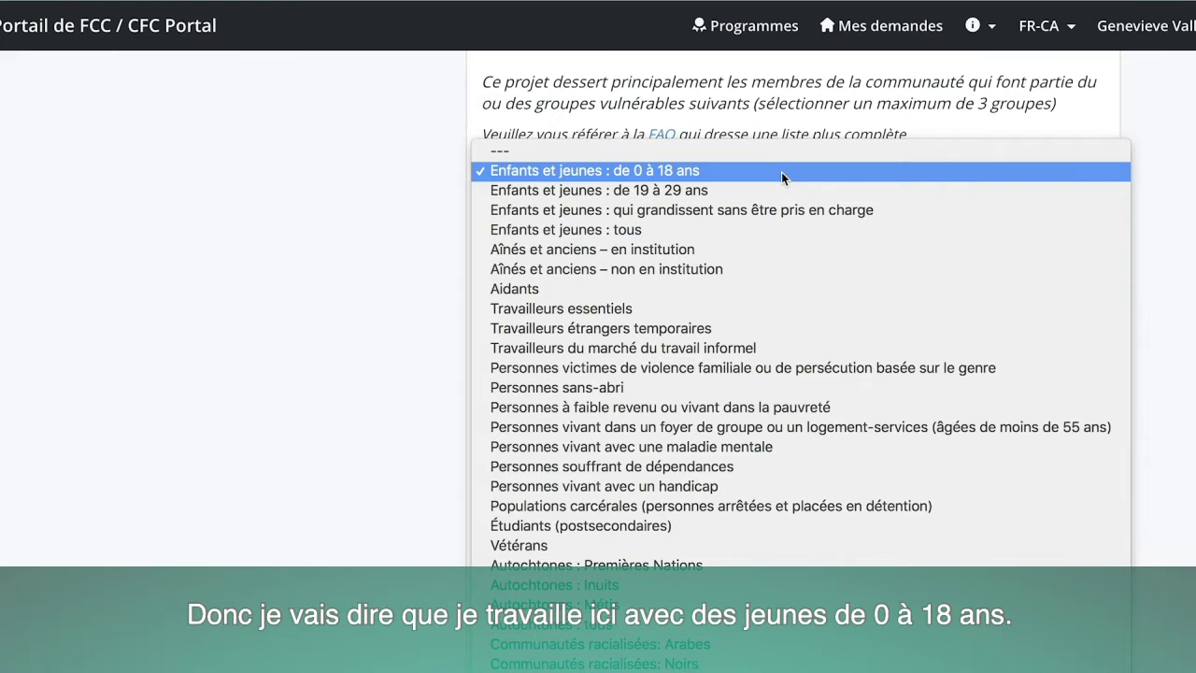
{"action": "left_click", "coordinate": [711, 172]}
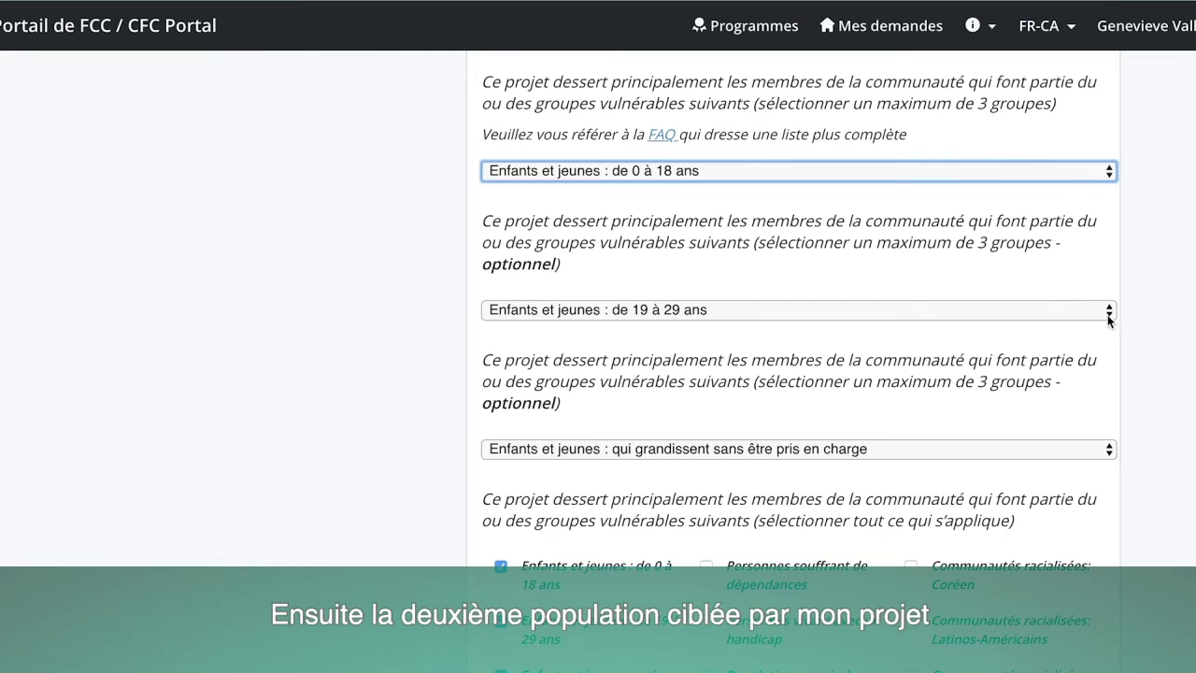
{"action": "left_click", "coordinate": [1110, 314]}
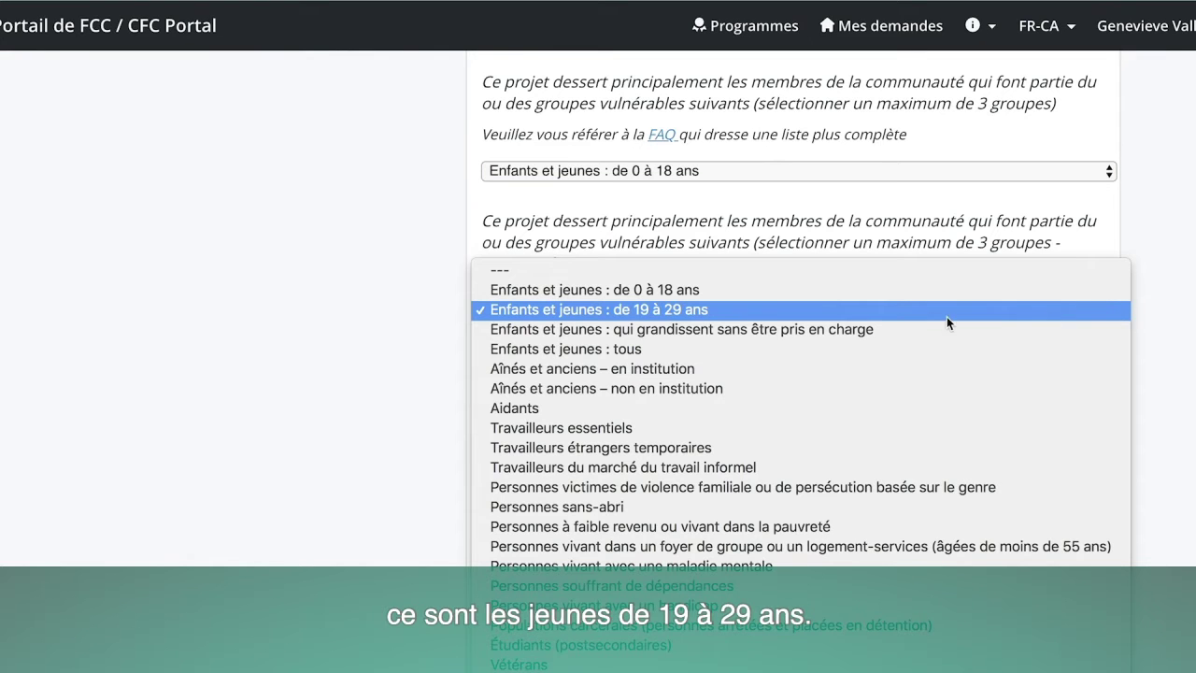
{"action": "left_click", "coordinate": [775, 312]}
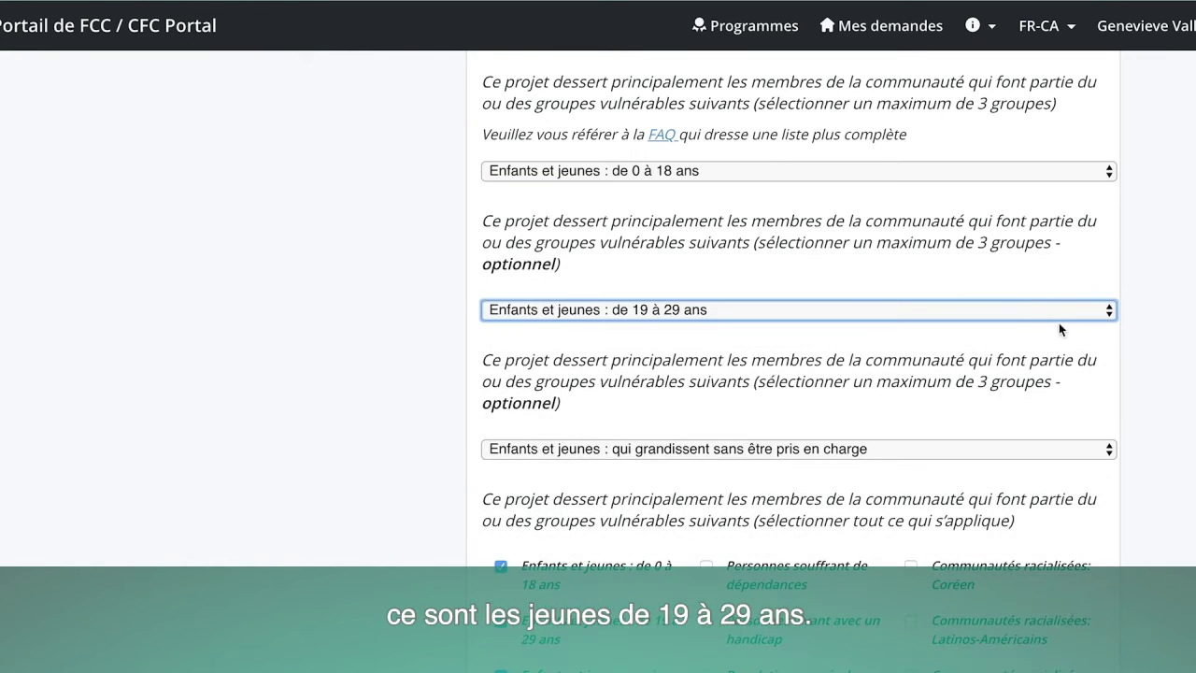
{"action": "scroll", "coordinate": [1039, 337], "scroll_direction": "down", "scroll_amount": 4}
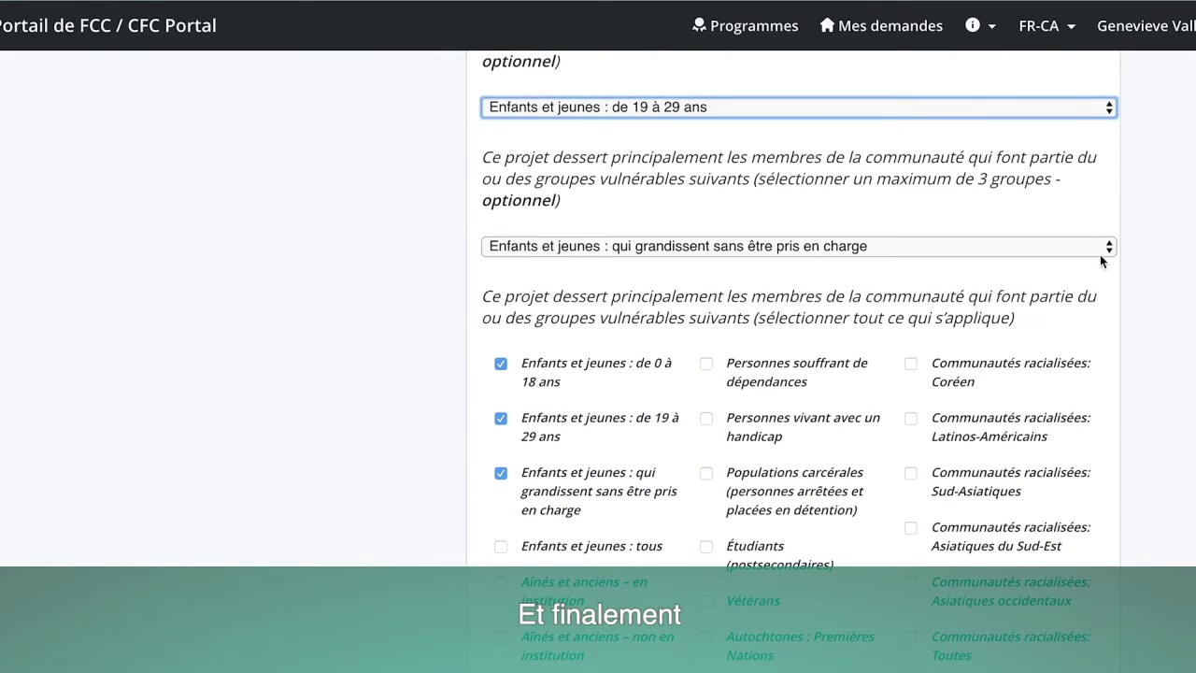
{"action": "left_click", "coordinate": [1110, 246]}
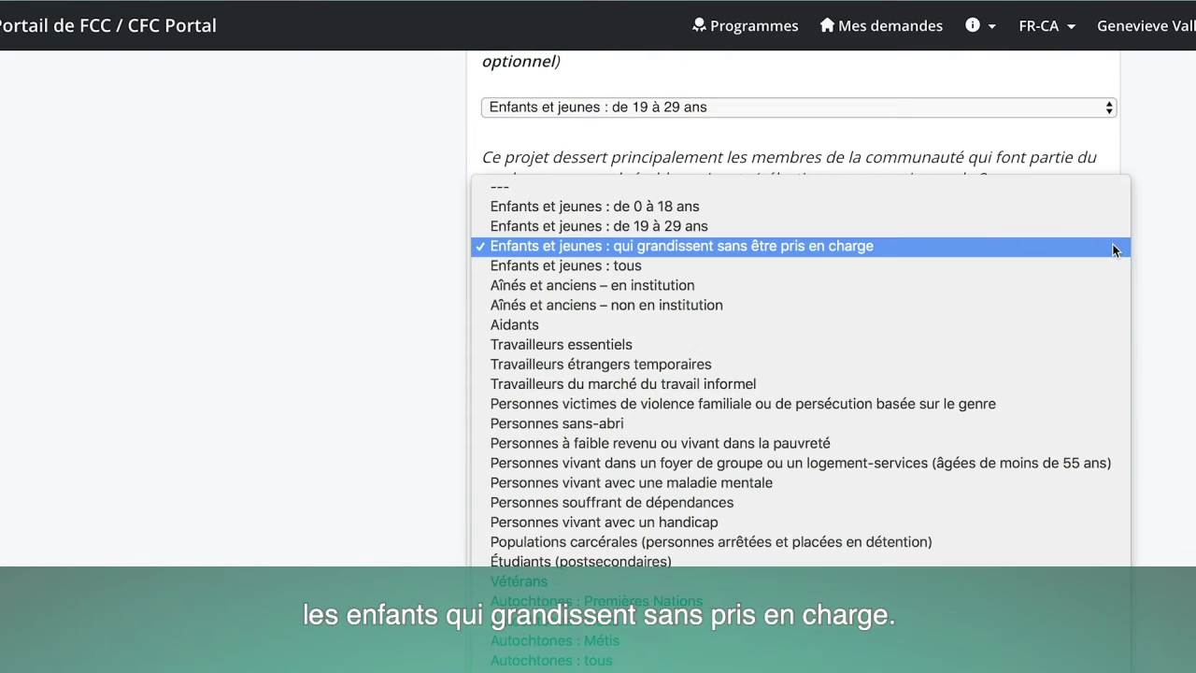
{"action": "left_click", "coordinate": [1041, 248]}
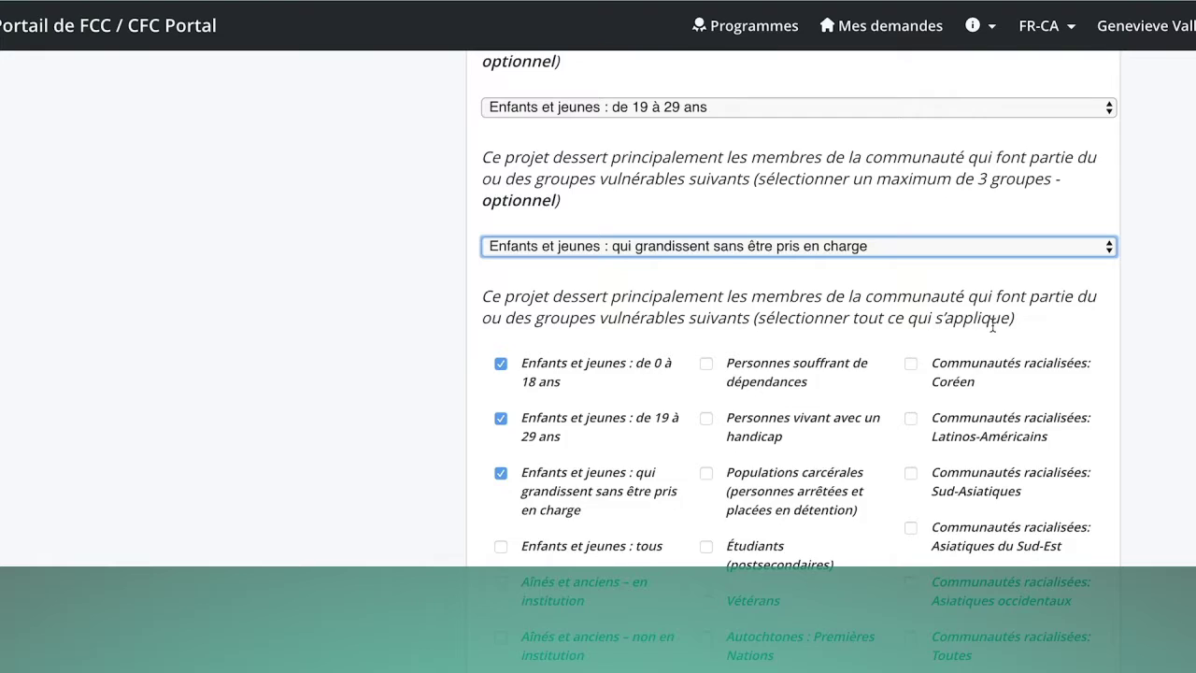
Keep the de 0 à 18 ans population ticked and add Santé mentale et physique to the services.
{"action": "scroll", "coordinate": [995, 316], "scroll_direction": "down", "scroll_amount": 4}
{"action": "left_click", "coordinate": [501, 177]}
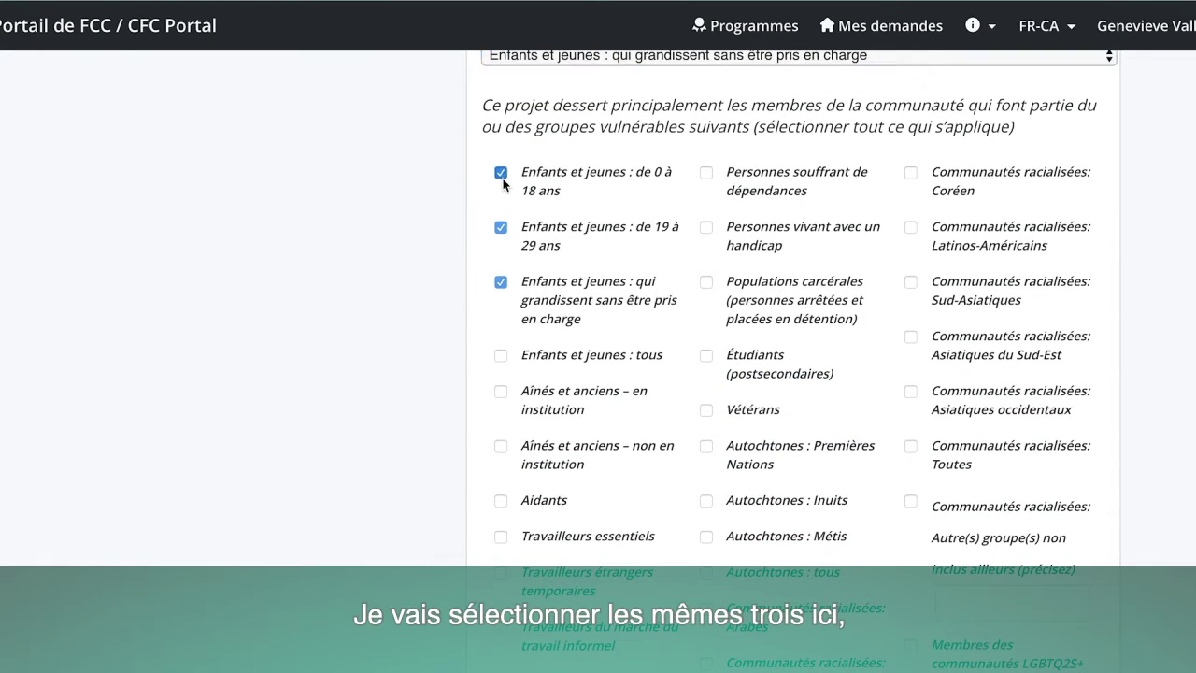
{"action": "left_click", "coordinate": [500, 173]}
{"action": "scroll", "coordinate": [558, 334], "scroll_direction": "down", "scroll_amount": 6}
{"action": "scroll", "coordinate": [562, 341], "scroll_direction": "down", "scroll_amount": 7}
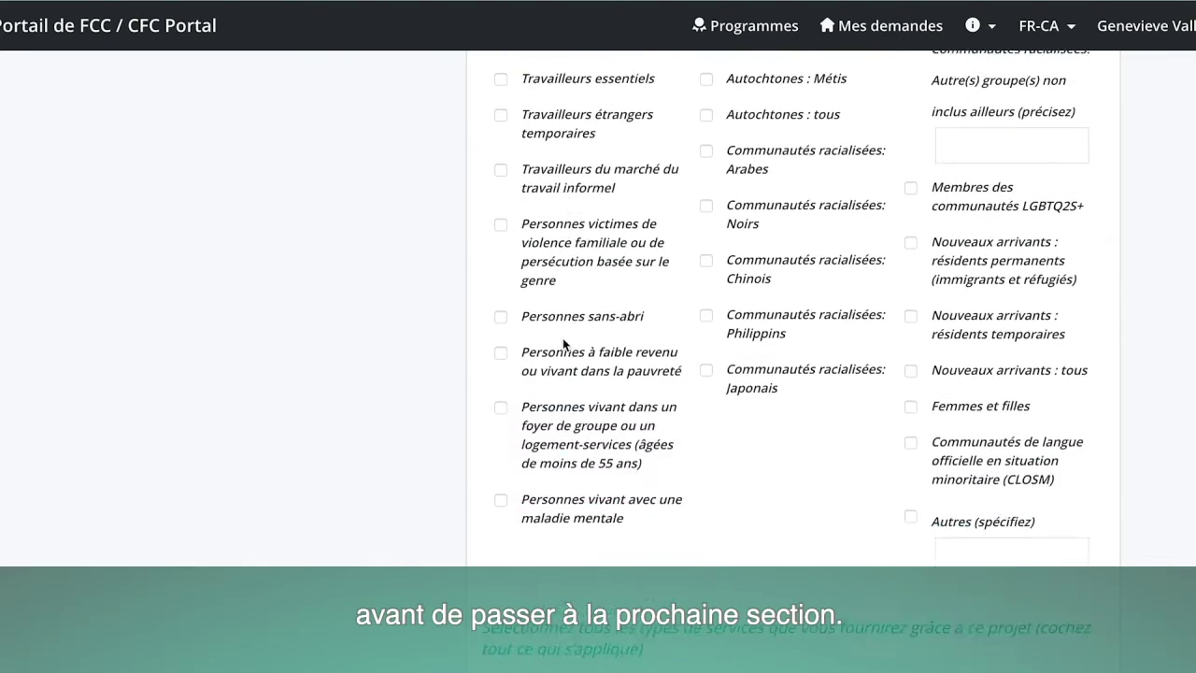
{"action": "scroll", "coordinate": [562, 336], "scroll_direction": "down", "scroll_amount": 4}
{"action": "scroll", "coordinate": [564, 343], "scroll_direction": "down", "scroll_amount": 1}
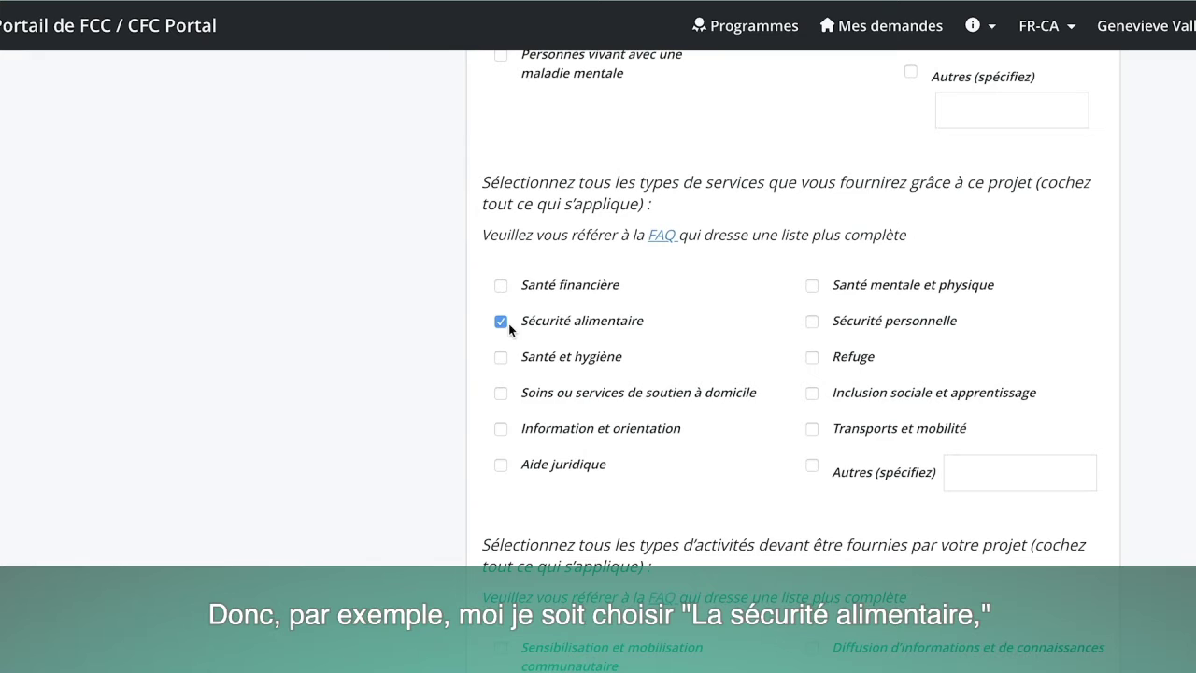
{"action": "left_click", "coordinate": [812, 285]}
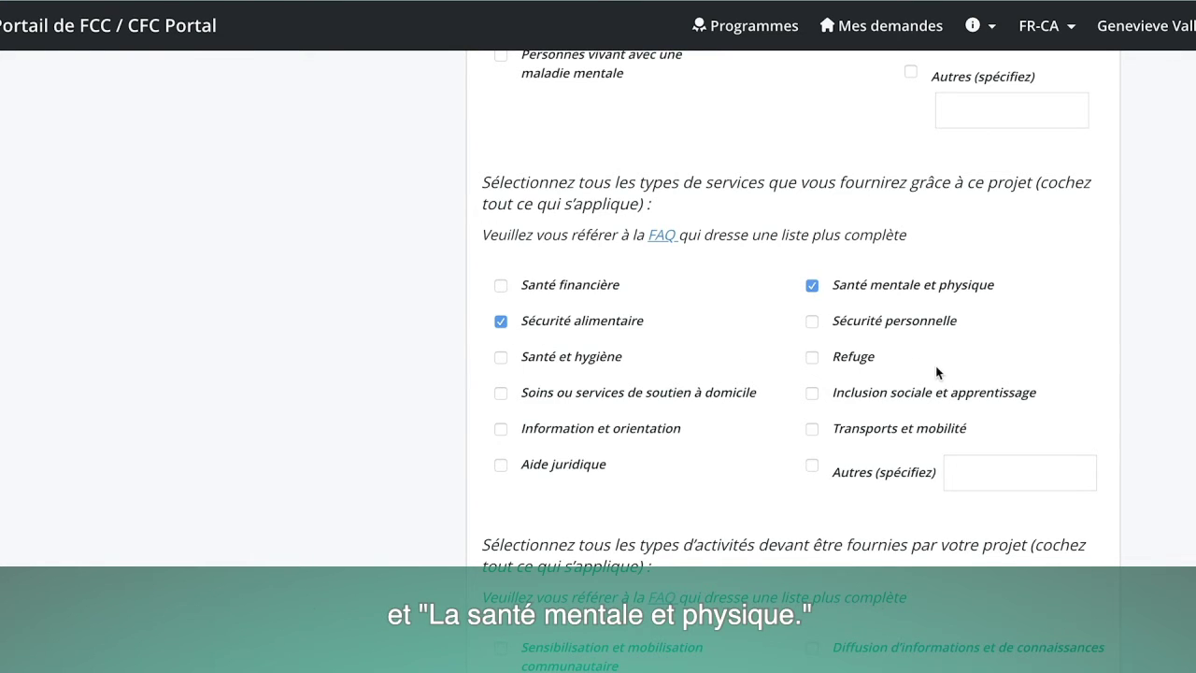
{"action": "scroll", "coordinate": [934, 369], "scroll_direction": "down", "scroll_amount": 3}
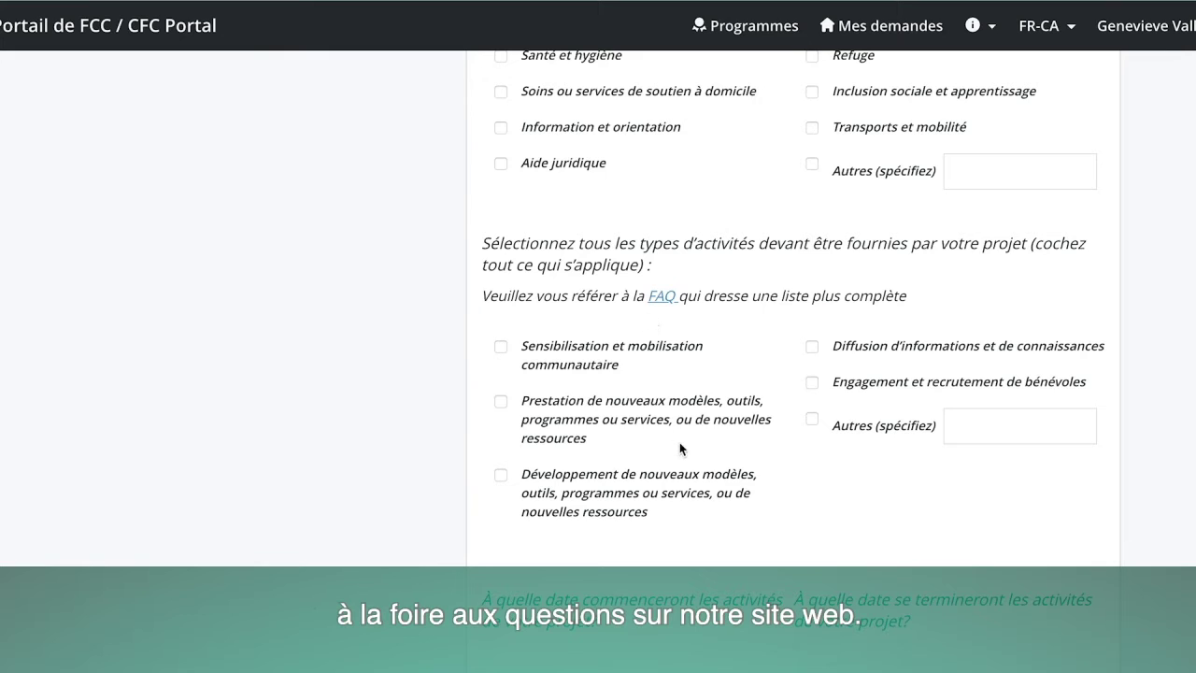
Add Développement de nouveaux modèles to the project activities and bring up the start-date calendar.
{"action": "scroll", "coordinate": [679, 442], "scroll_direction": "down", "scroll_amount": 1}
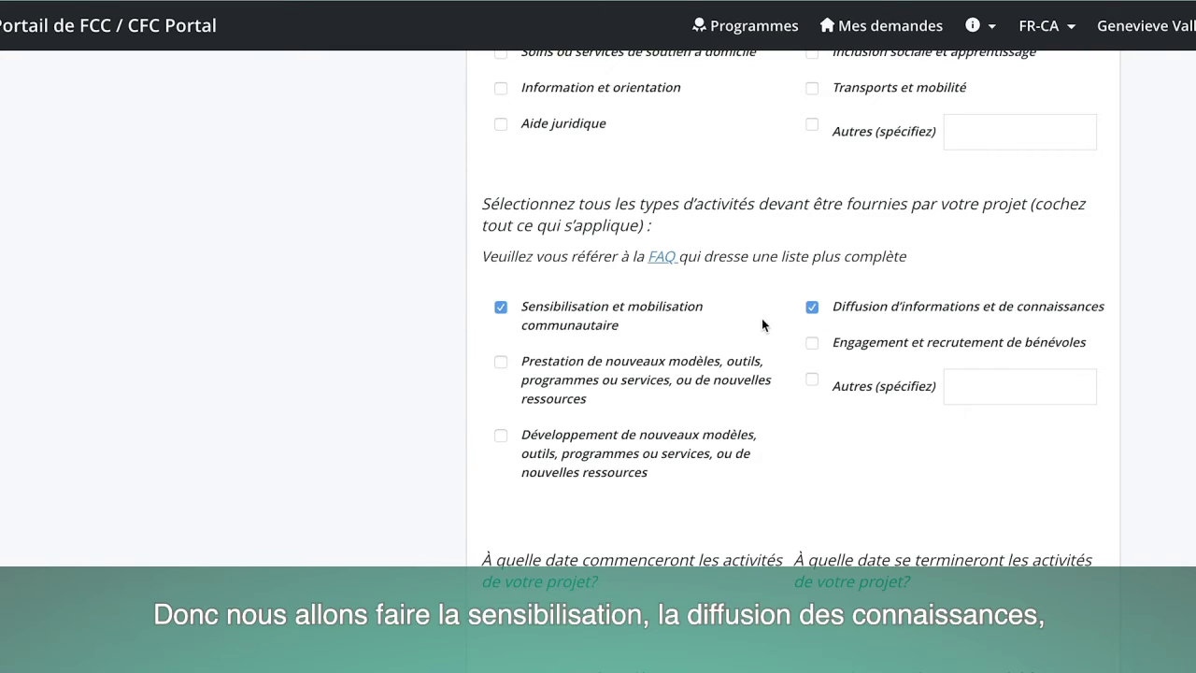
{"action": "left_click", "coordinate": [500, 435]}
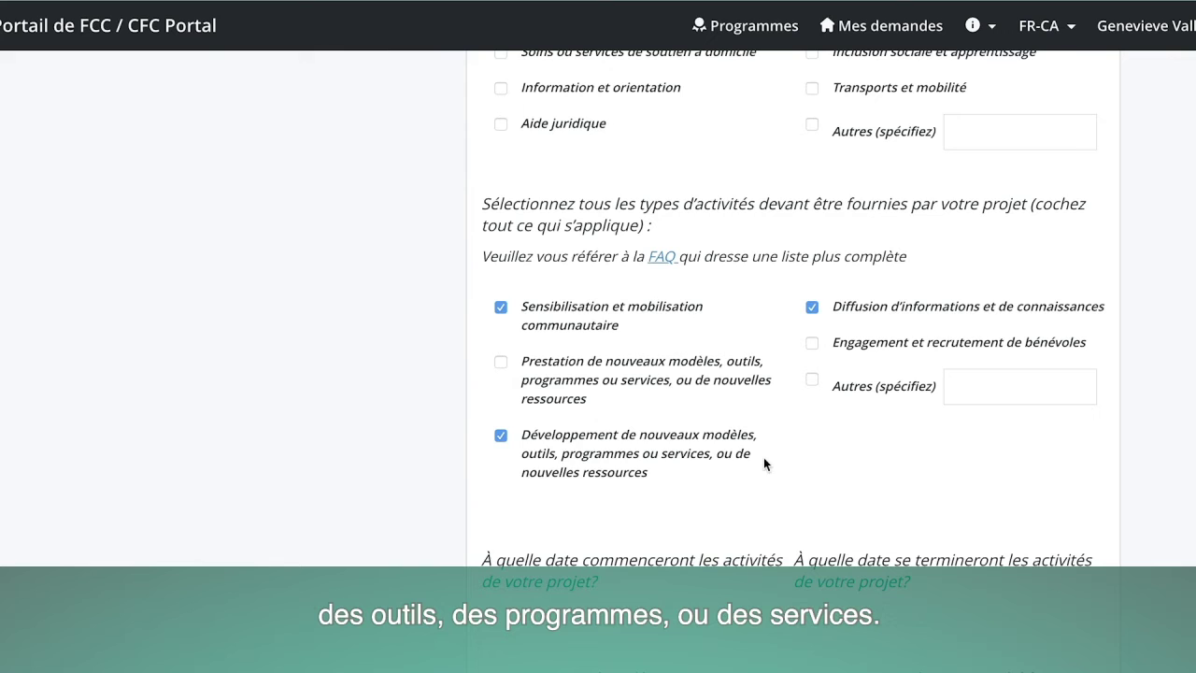
{"action": "scroll", "coordinate": [741, 452], "scroll_direction": "down", "scroll_amount": 3}
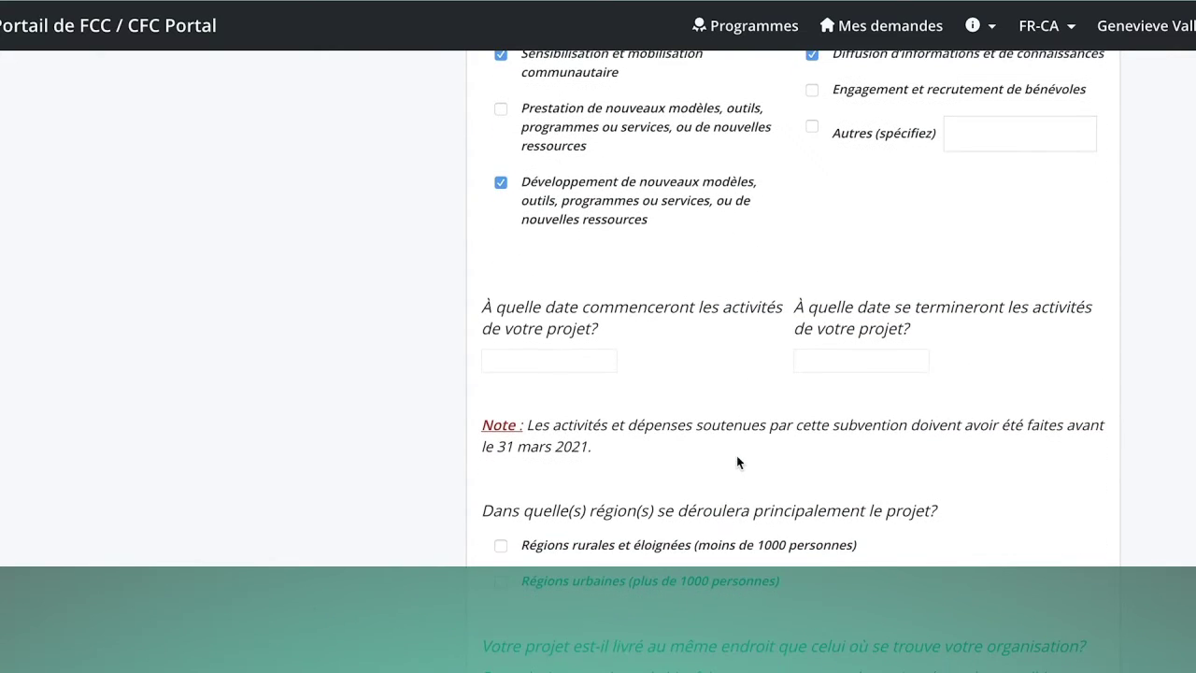
{"action": "left_click", "coordinate": [524, 360]}
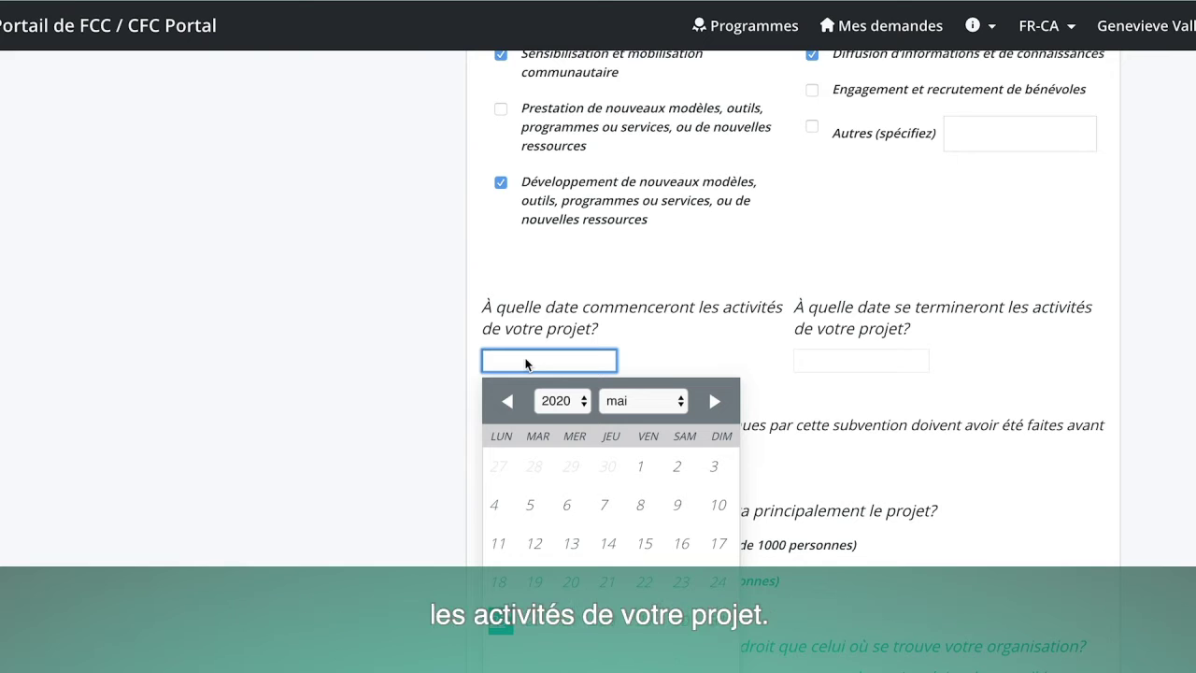
Set the project start date to juin 09 2020.
{"action": "scroll", "coordinate": [586, 400], "scroll_direction": "down", "scroll_amount": 1}
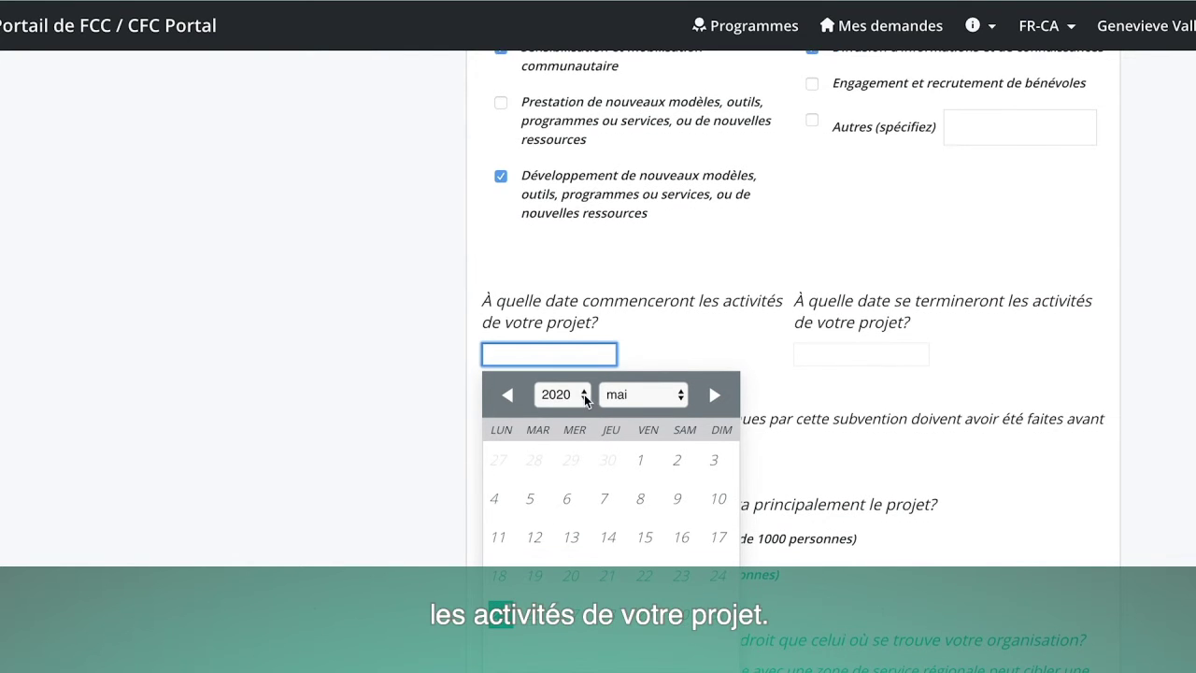
{"action": "left_click", "coordinate": [584, 394]}
{"action": "left_click", "coordinate": [582, 389]}
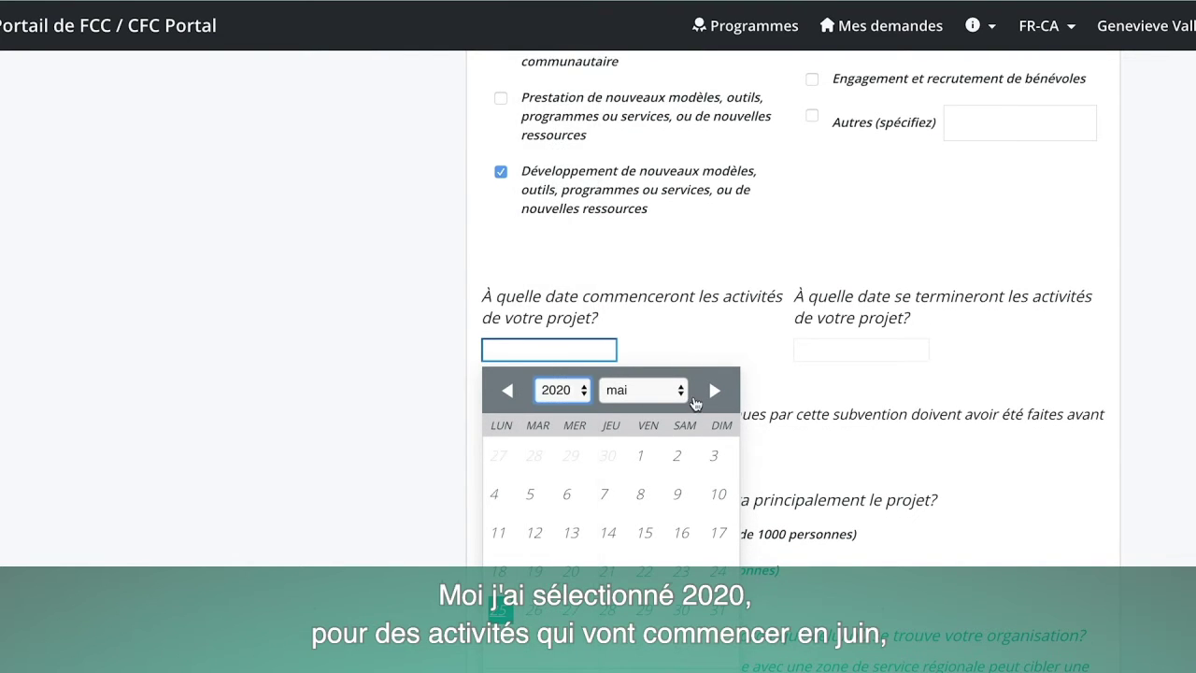
{"action": "left_click", "coordinate": [683, 393]}
{"action": "left_click", "coordinate": [668, 409]}
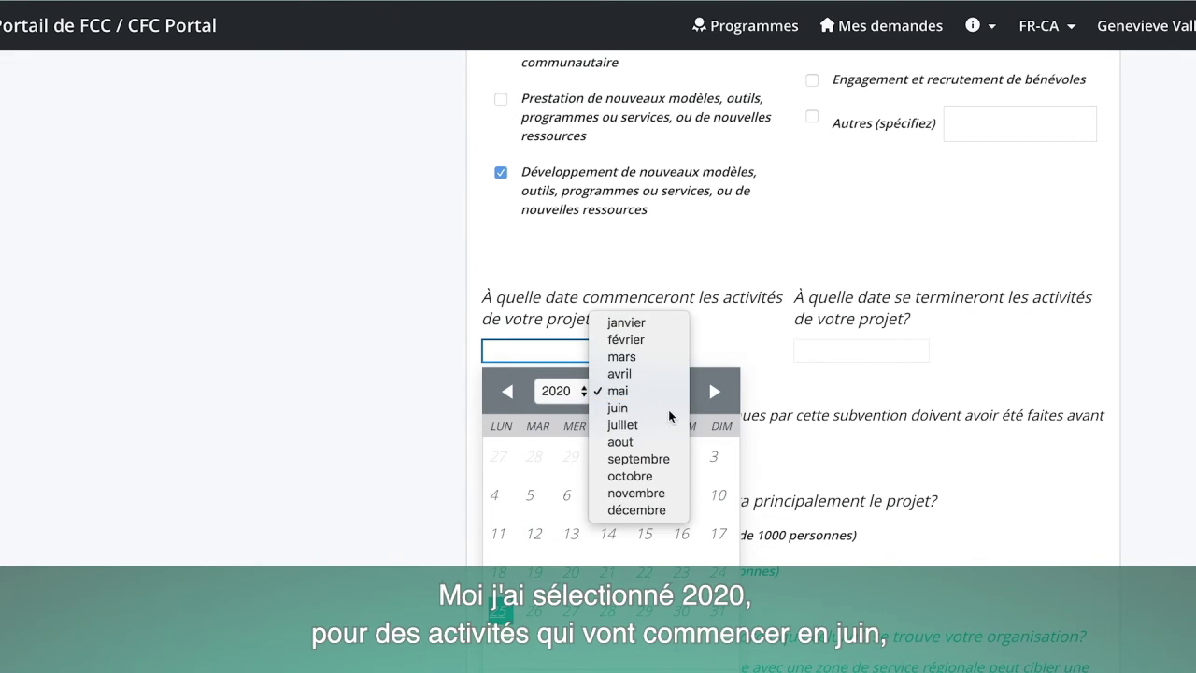
{"action": "scroll", "coordinate": [689, 425], "scroll_direction": "up", "scroll_amount": 1}
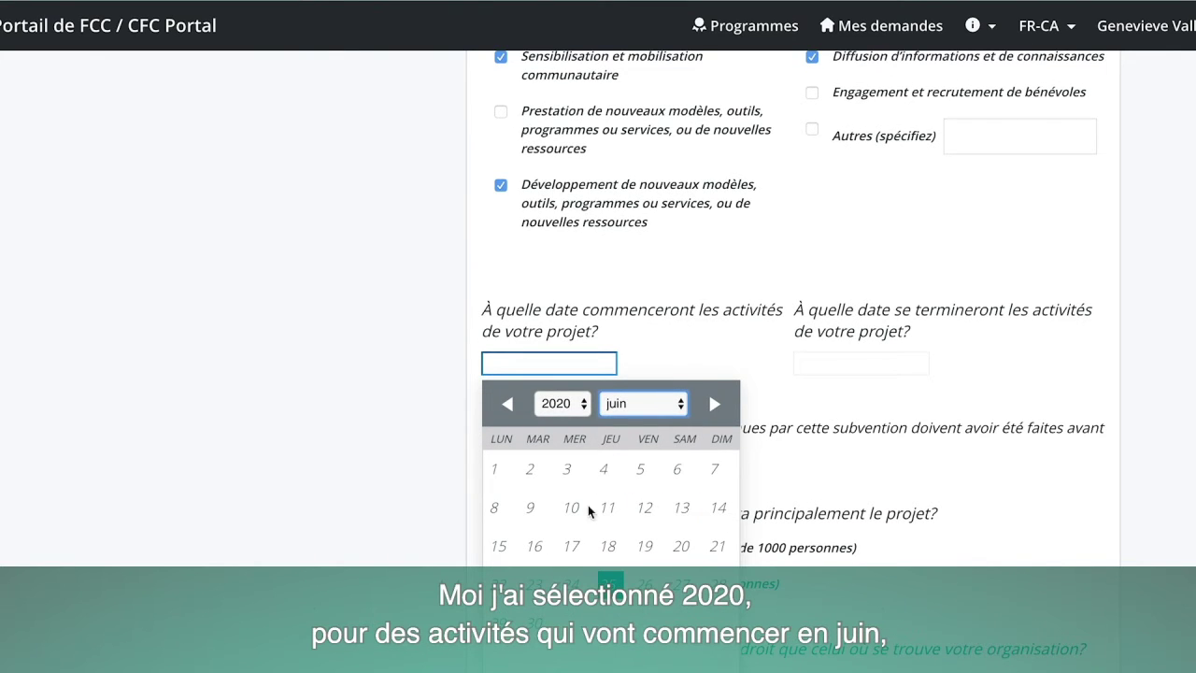
{"action": "left_click", "coordinate": [534, 509]}
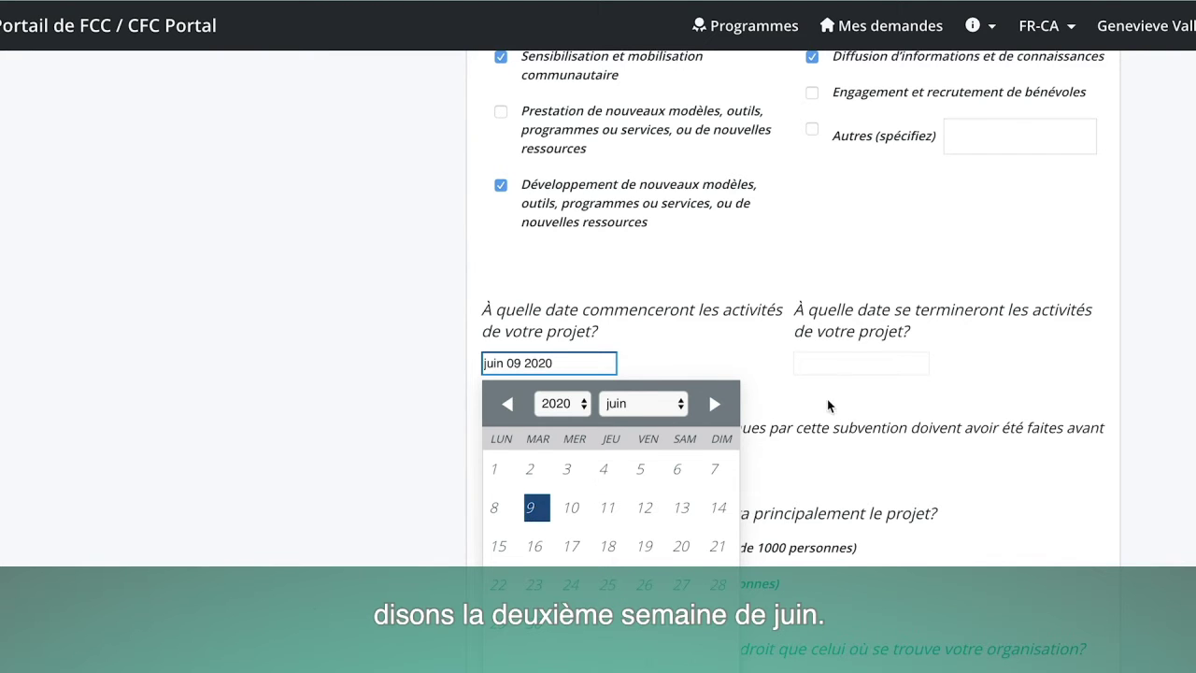
Set the project end date to août 31 2020 and close the calendar.
{"action": "left_click", "coordinate": [835, 357]}
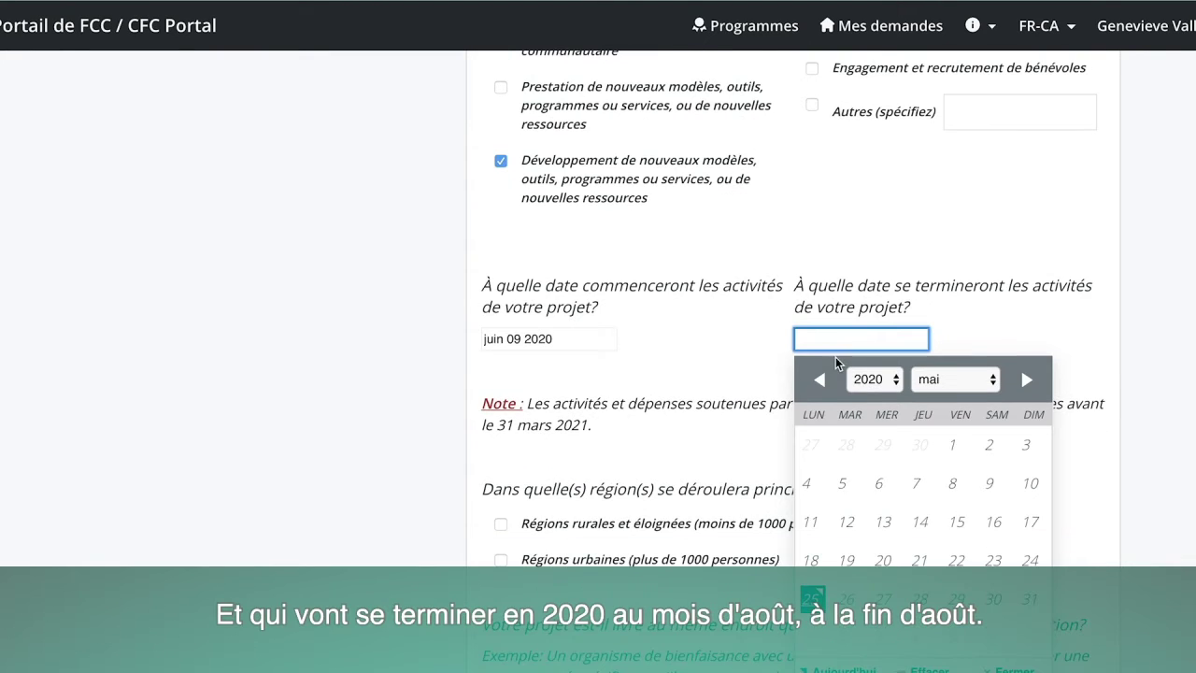
{"action": "left_click", "coordinate": [895, 380]}
{"action": "left_click", "coordinate": [892, 380]}
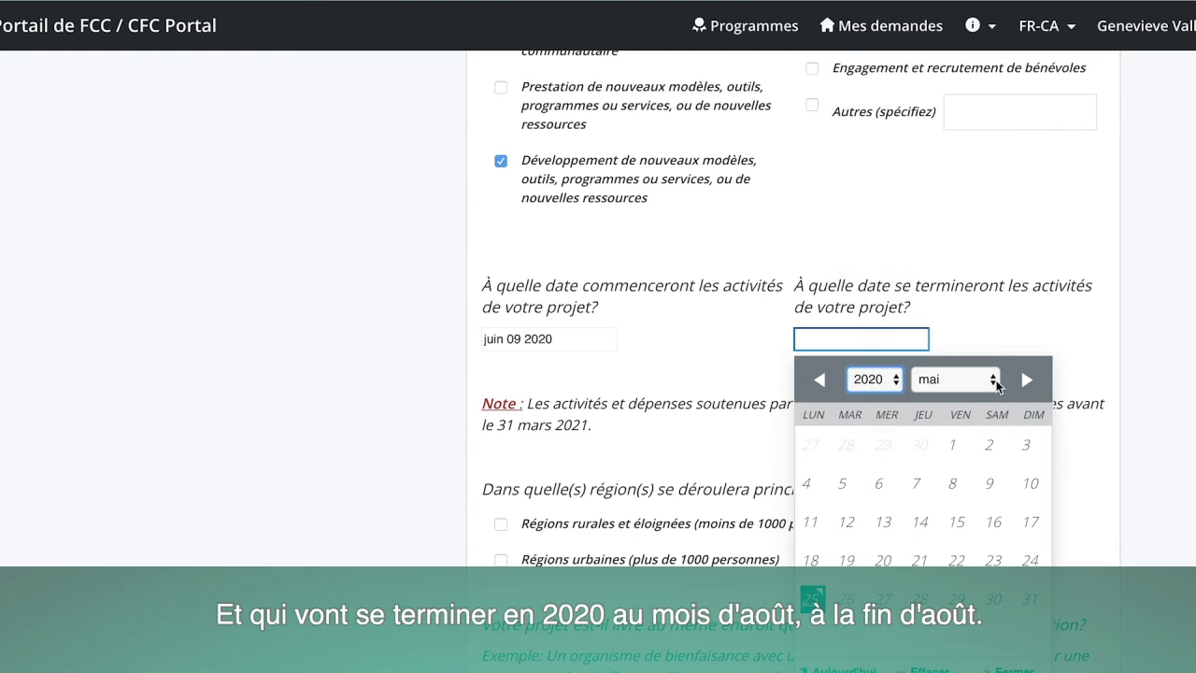
{"action": "left_click", "coordinate": [994, 380]}
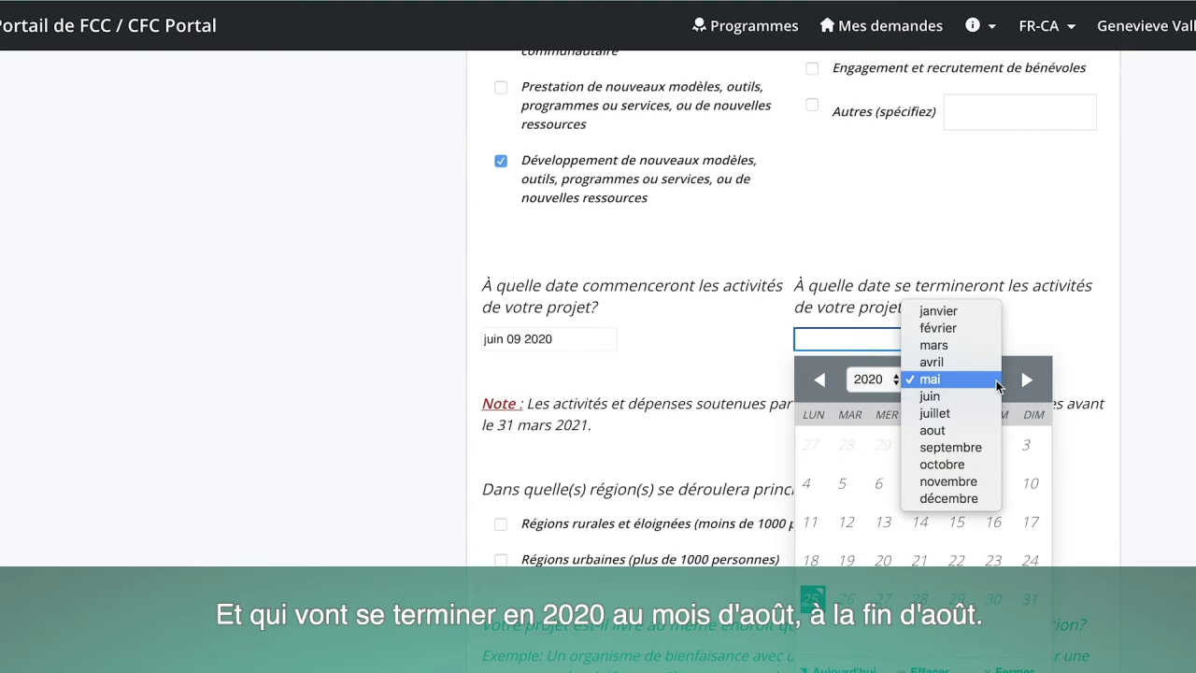
{"action": "left_click", "coordinate": [965, 429]}
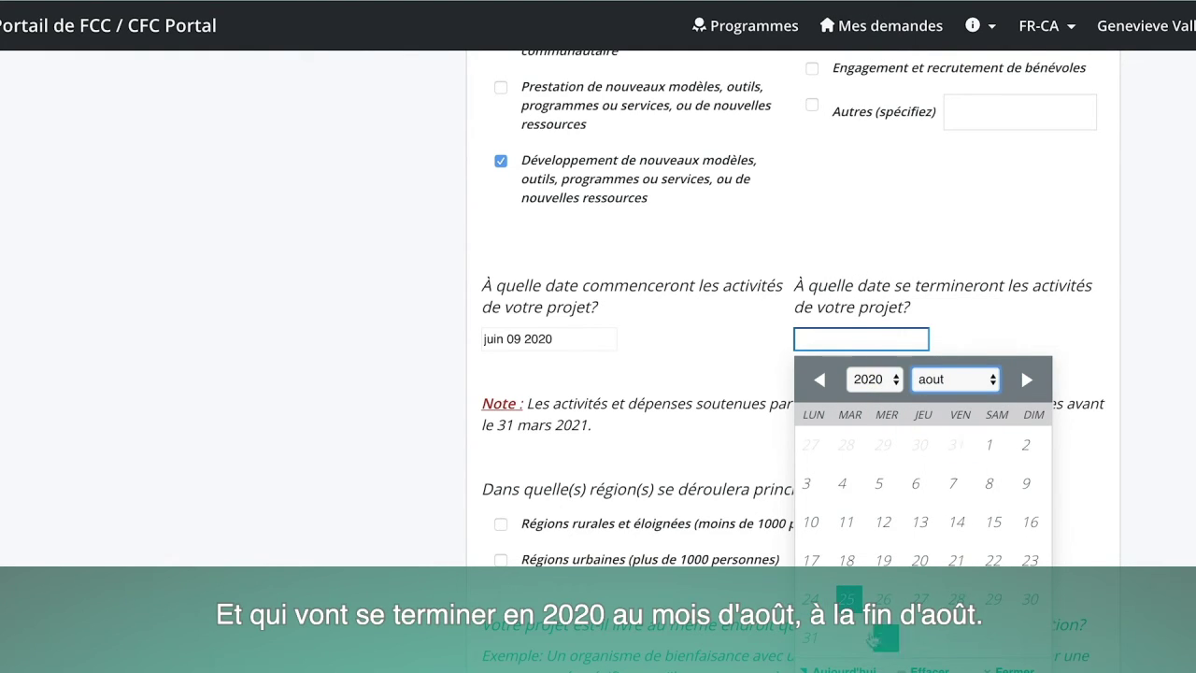
{"action": "left_click", "coordinate": [811, 638]}
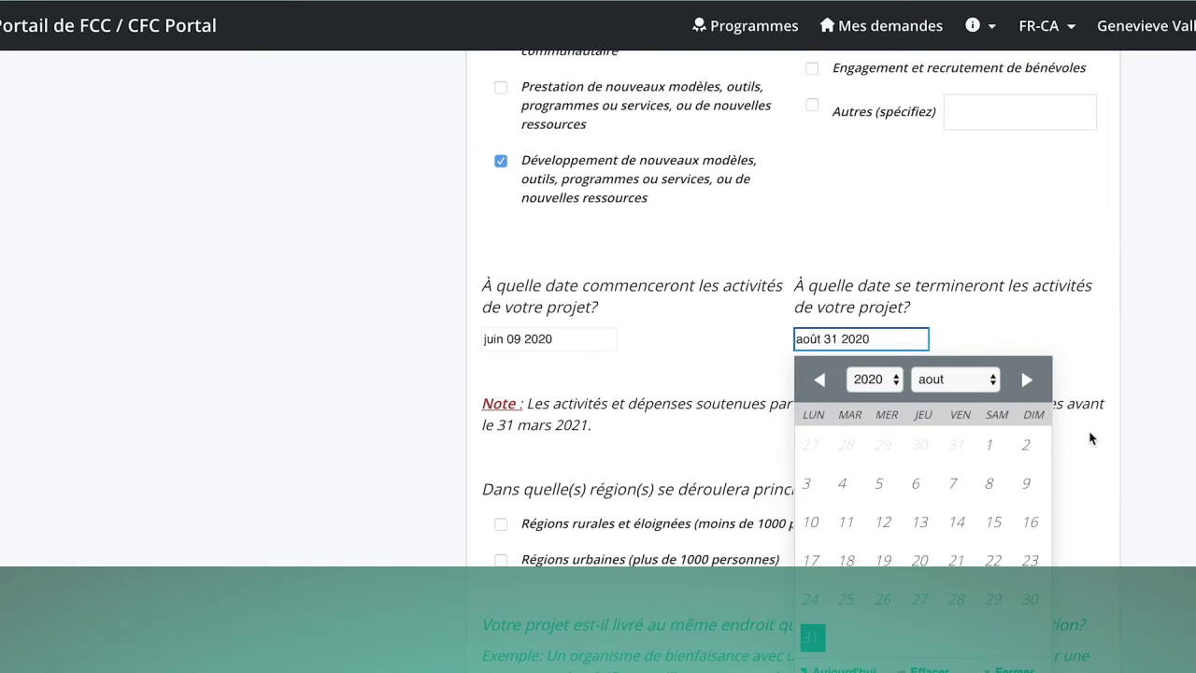
{"action": "left_click", "coordinate": [1078, 384]}
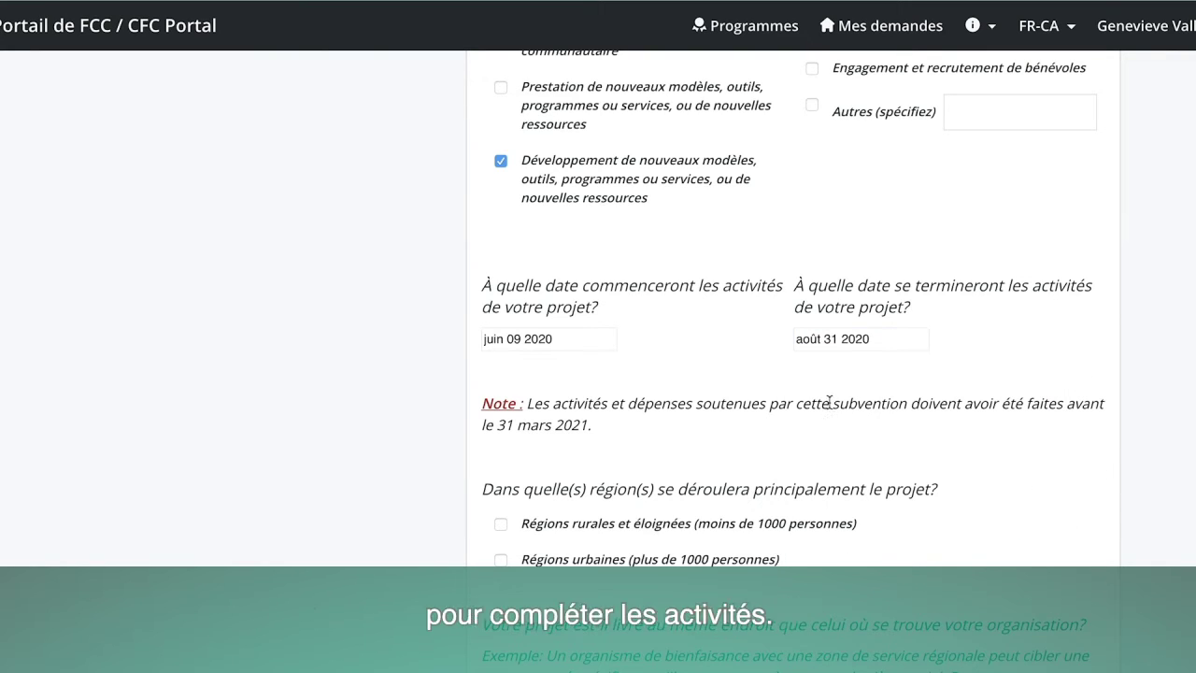
Tick Régions rurales et éloignées as the project region and answer Oui to same-location delivery.
{"action": "scroll", "coordinate": [831, 434], "scroll_direction": "down", "scroll_amount": 3}
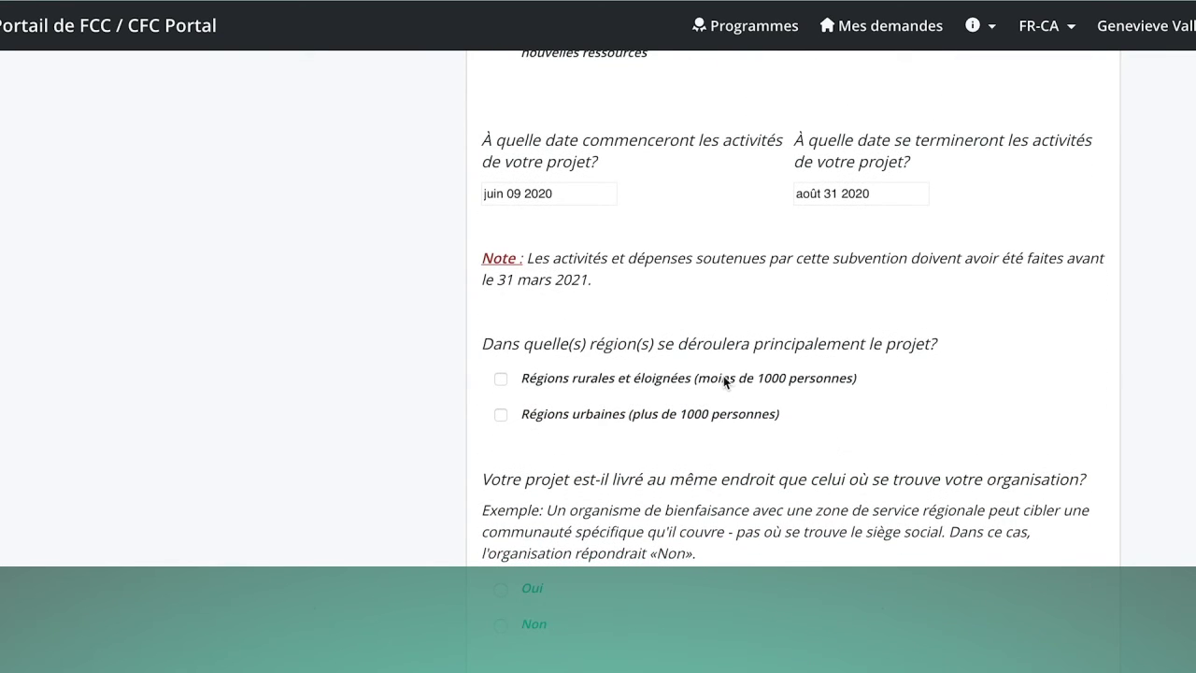
{"action": "scroll", "coordinate": [715, 374], "scroll_direction": "down", "scroll_amount": 3}
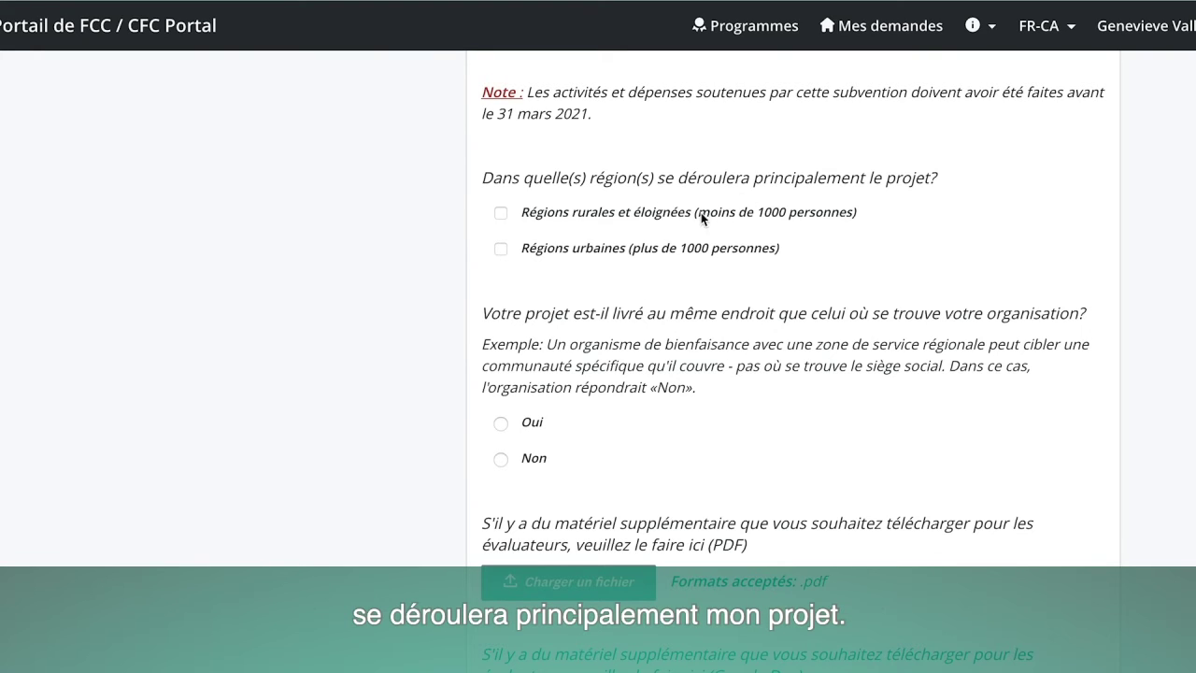
{"action": "left_click", "coordinate": [501, 214]}
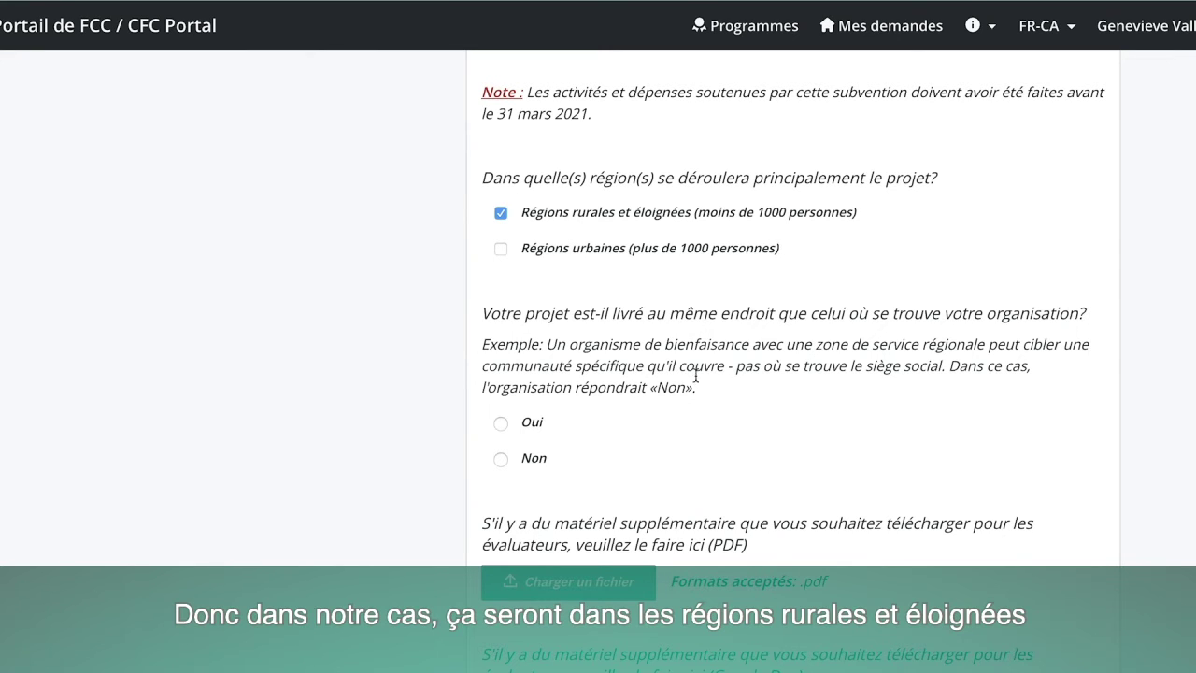
{"action": "scroll", "coordinate": [696, 386], "scroll_direction": "down", "scroll_amount": 1}
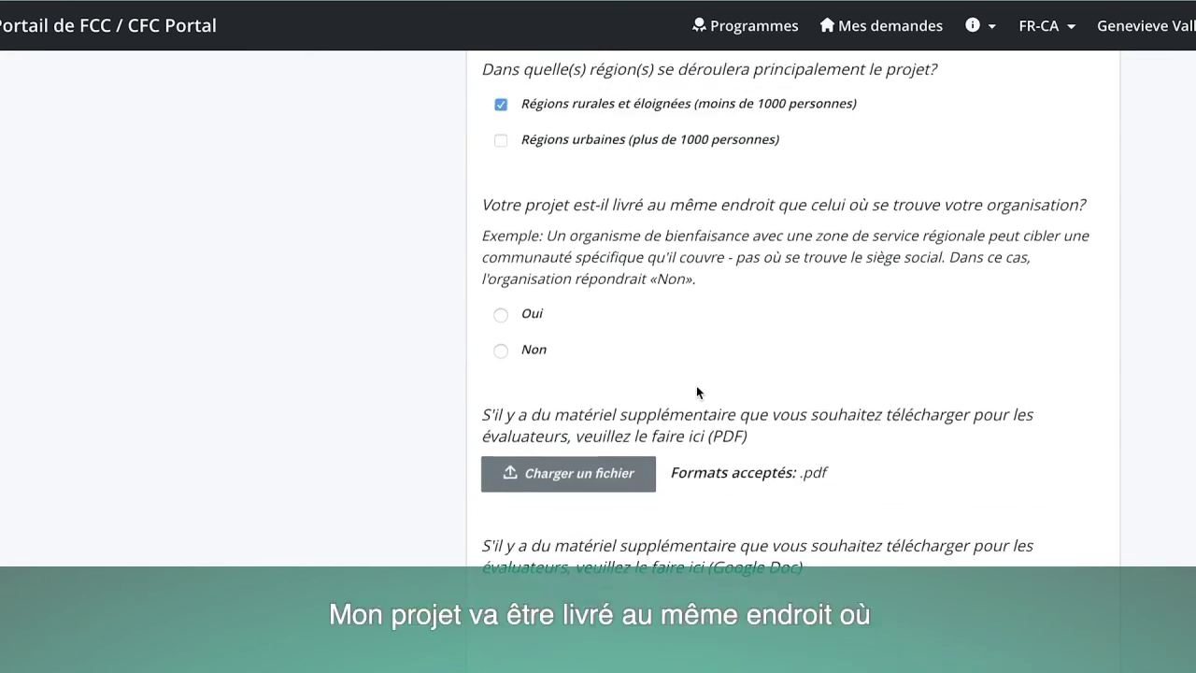
{"action": "left_click", "coordinate": [502, 305]}
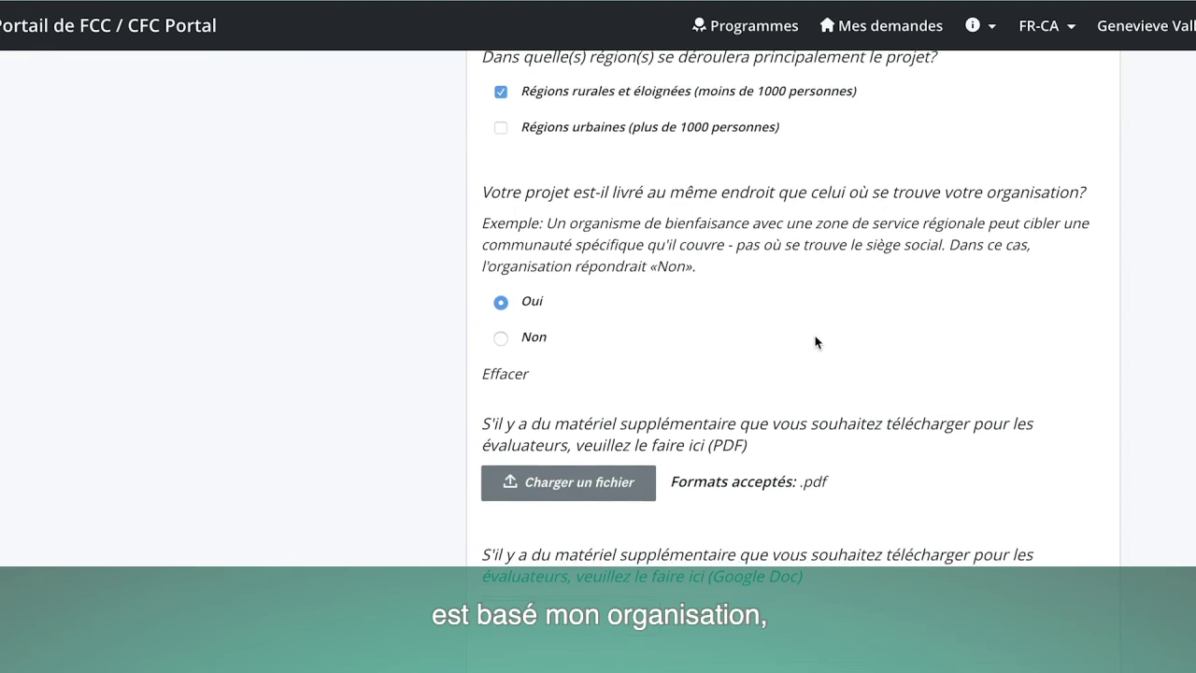
{"action": "scroll", "coordinate": [816, 339], "scroll_direction": "down", "scroll_amount": 2}
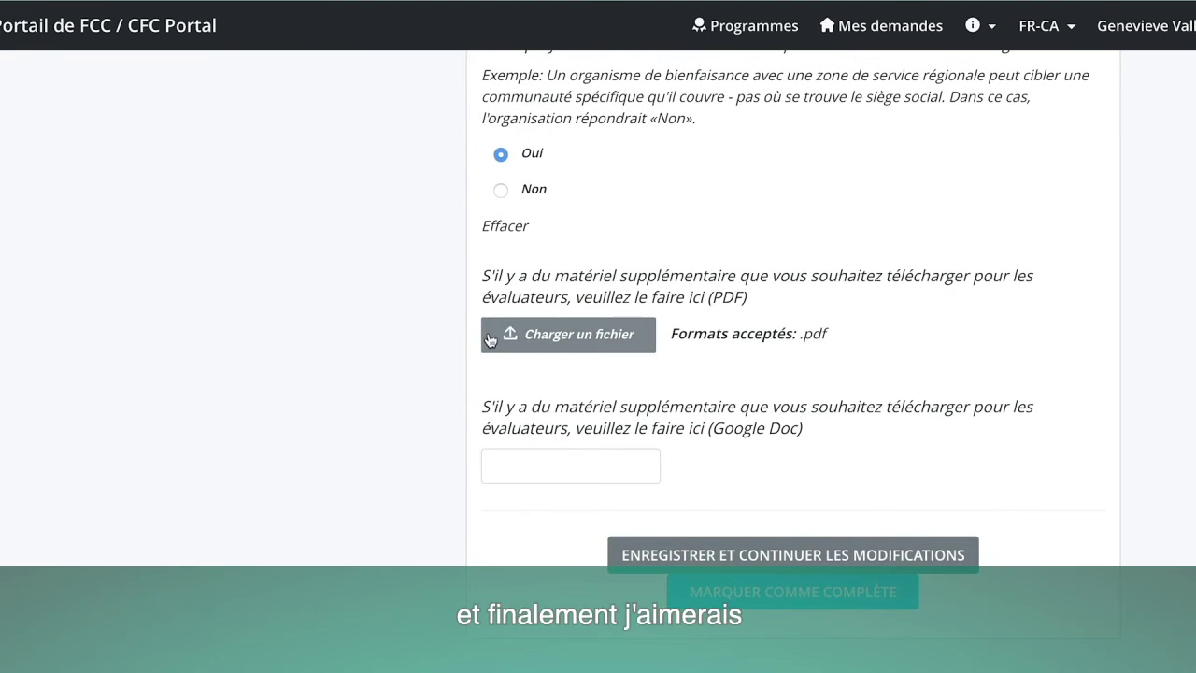
Upload FUAC Test 1 .pdf from the Desktop and select the Google Doc link field.
{"action": "left_click", "coordinate": [575, 335]}
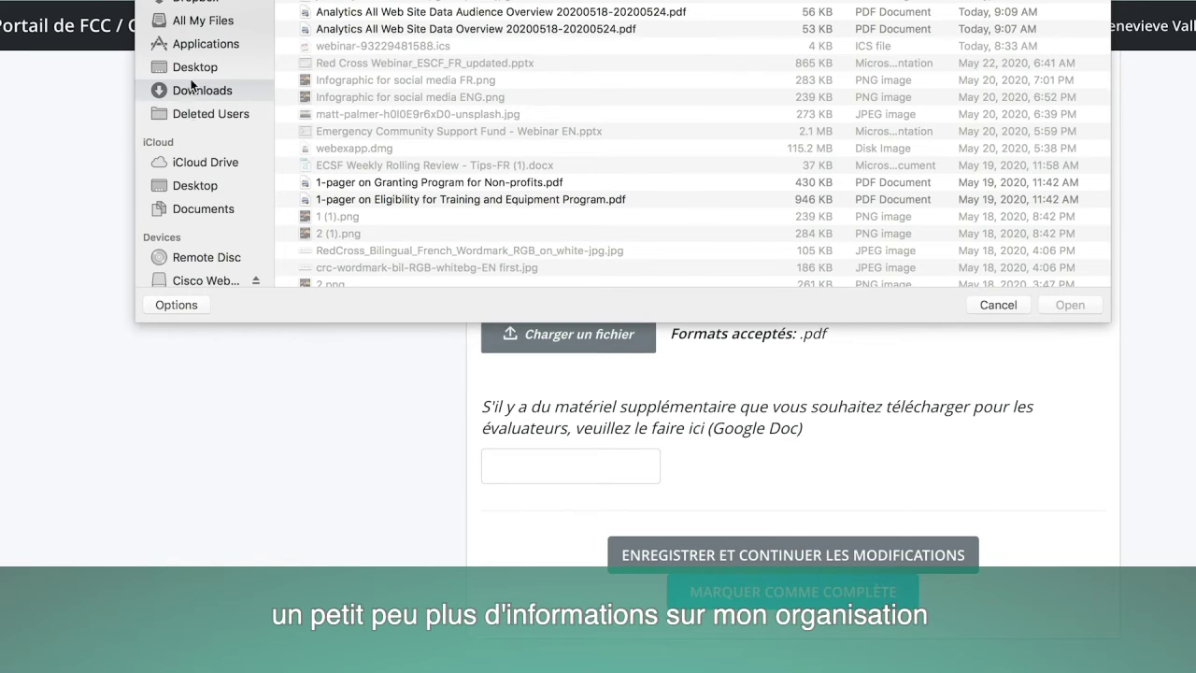
{"action": "left_click", "coordinate": [203, 185]}
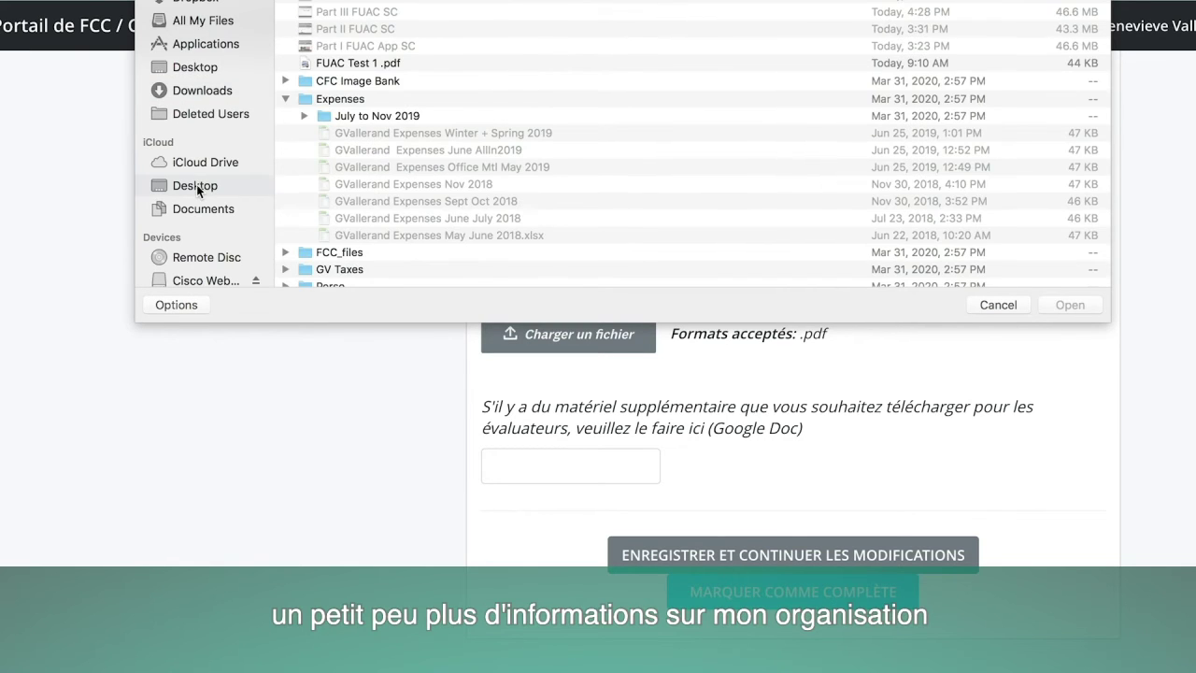
{"action": "left_click", "coordinate": [337, 62]}
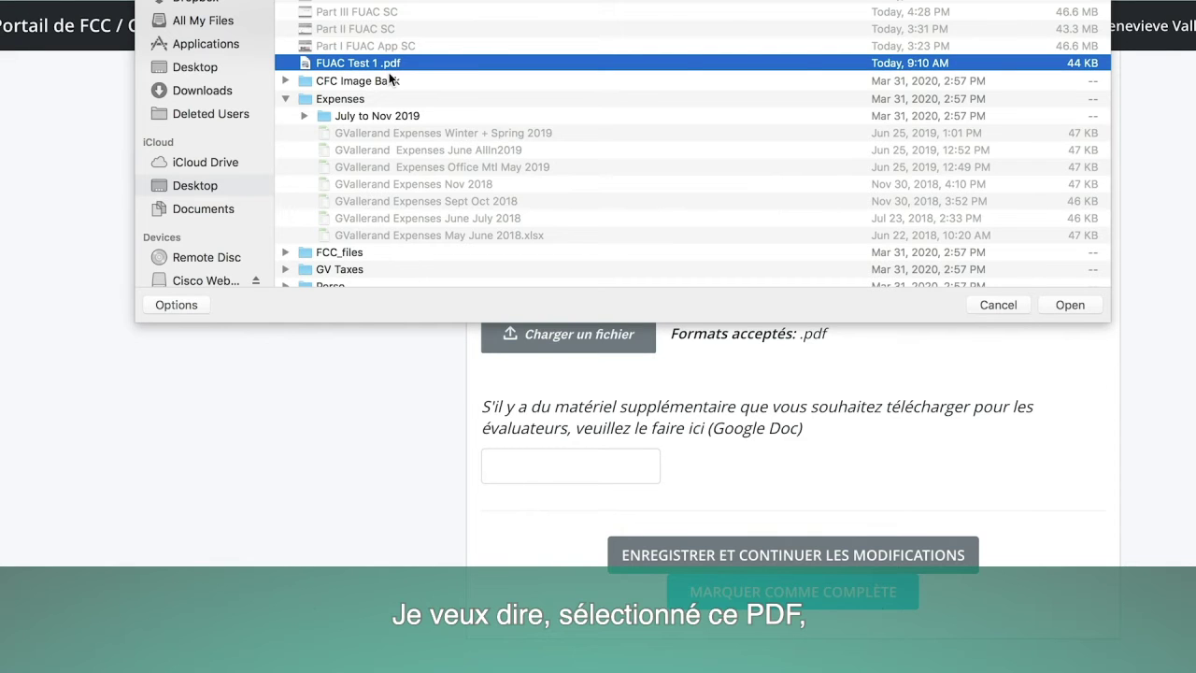
{"action": "key", "text": "Return"}
{"action": "left_click", "coordinate": [614, 500]}
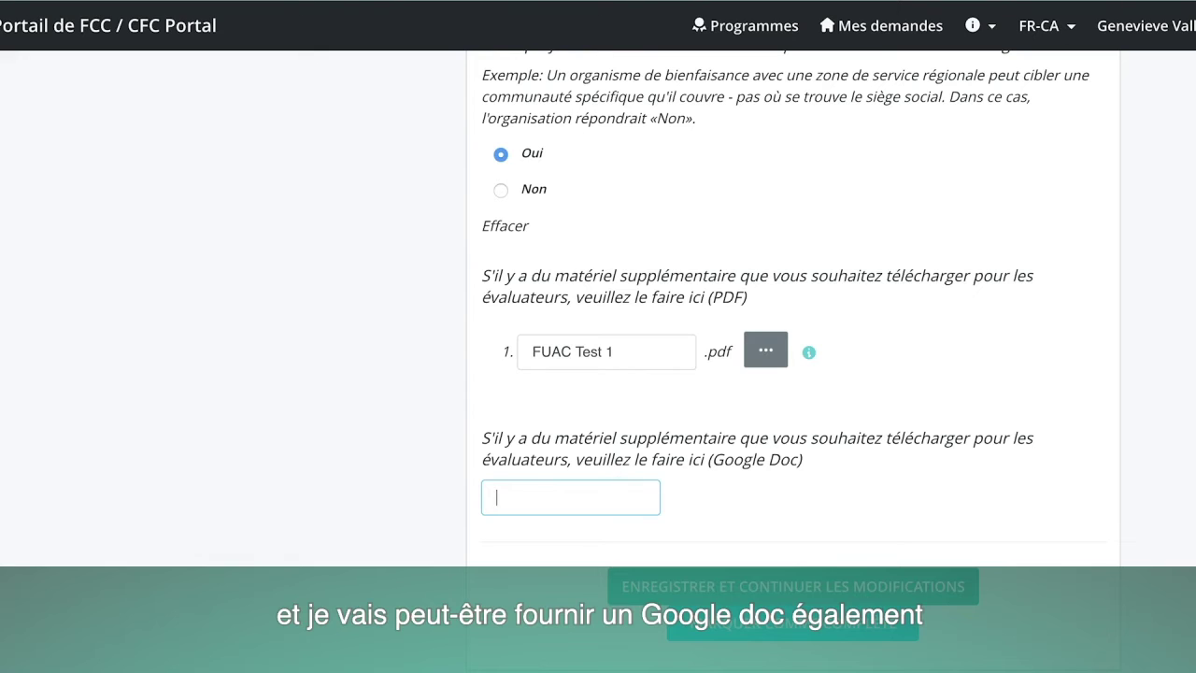
{"action": "key", "text": "ctrl+Tab"}
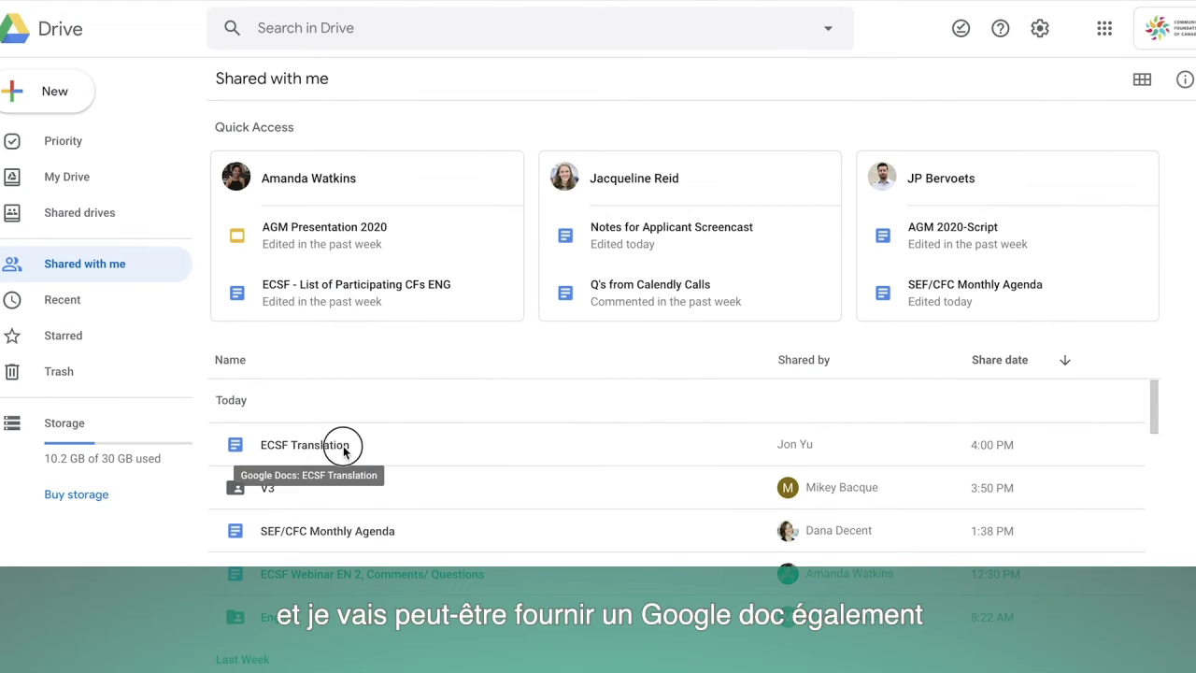
Copy the ECSF Translation shareable link from Google Drive and paste it into the Google Doc field.
{"action": "left_click", "coordinate": [343, 446]}
{"action": "right_click", "coordinate": [341, 446]}
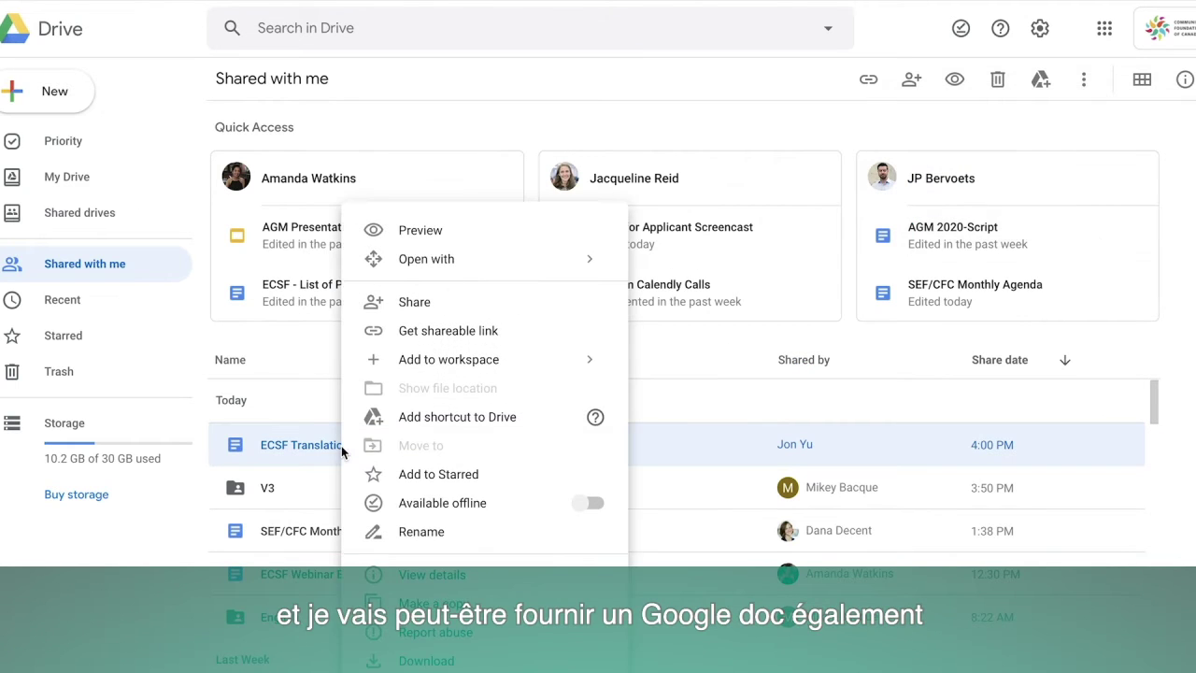
{"action": "left_click", "coordinate": [441, 331]}
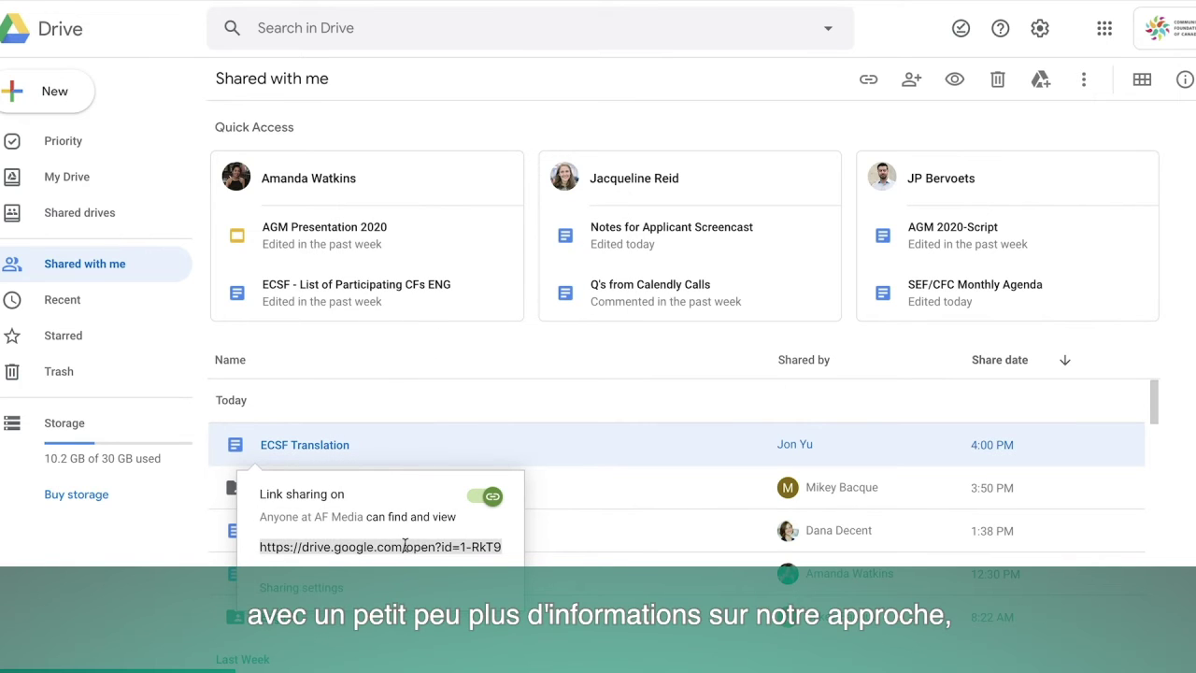
{"action": "key", "text": "ctrl+Tab"}
{"action": "key", "text": "ctrl+v"}
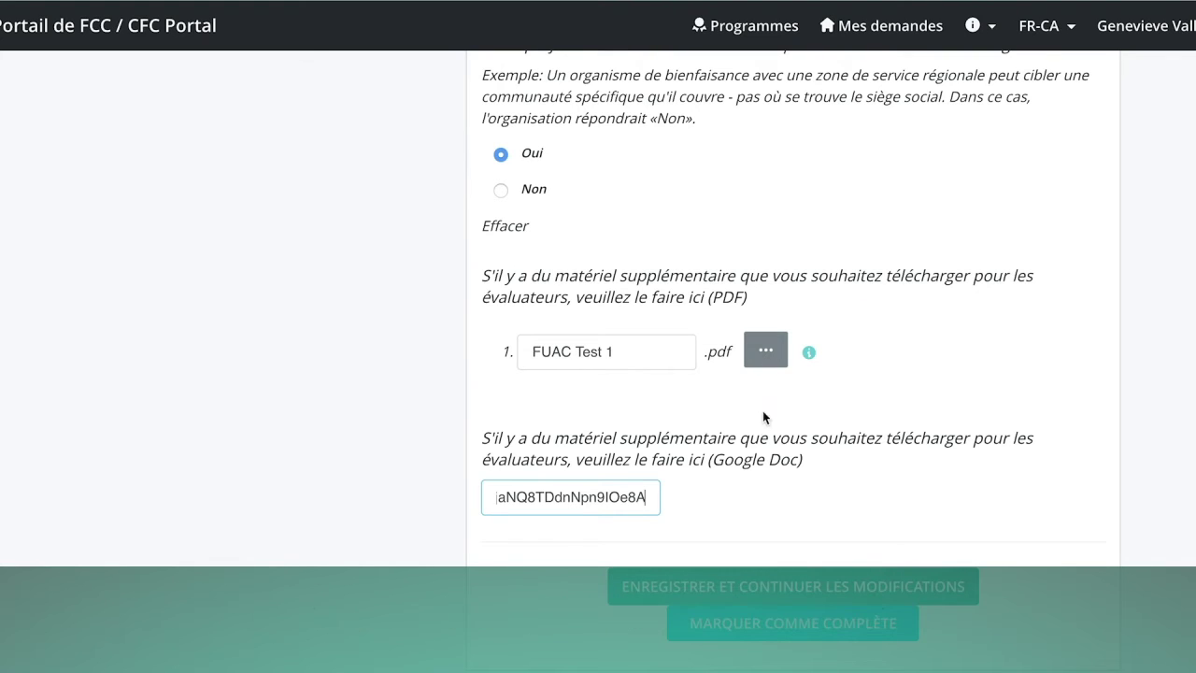
Mark Section 3 as complete and review its saved answer summary.
{"action": "left_click", "coordinate": [753, 627]}
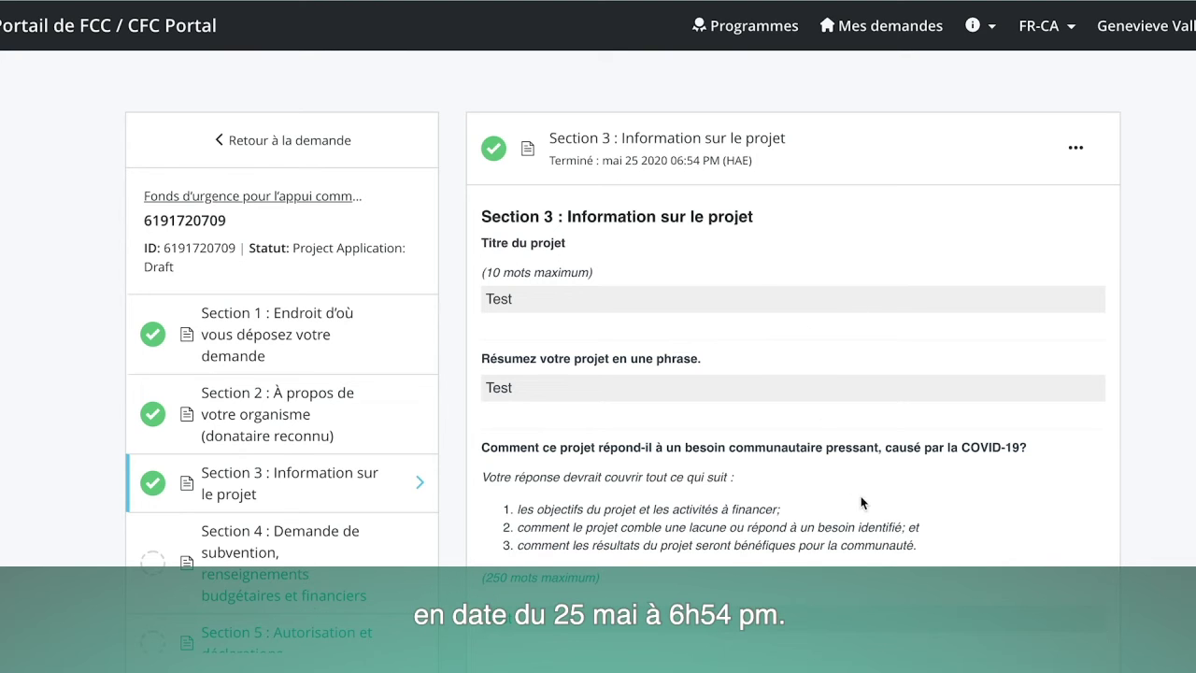
{"action": "scroll", "coordinate": [860, 502], "scroll_direction": "down", "scroll_amount": 1}
{"action": "scroll", "coordinate": [860, 503], "scroll_direction": "down", "scroll_amount": 15}
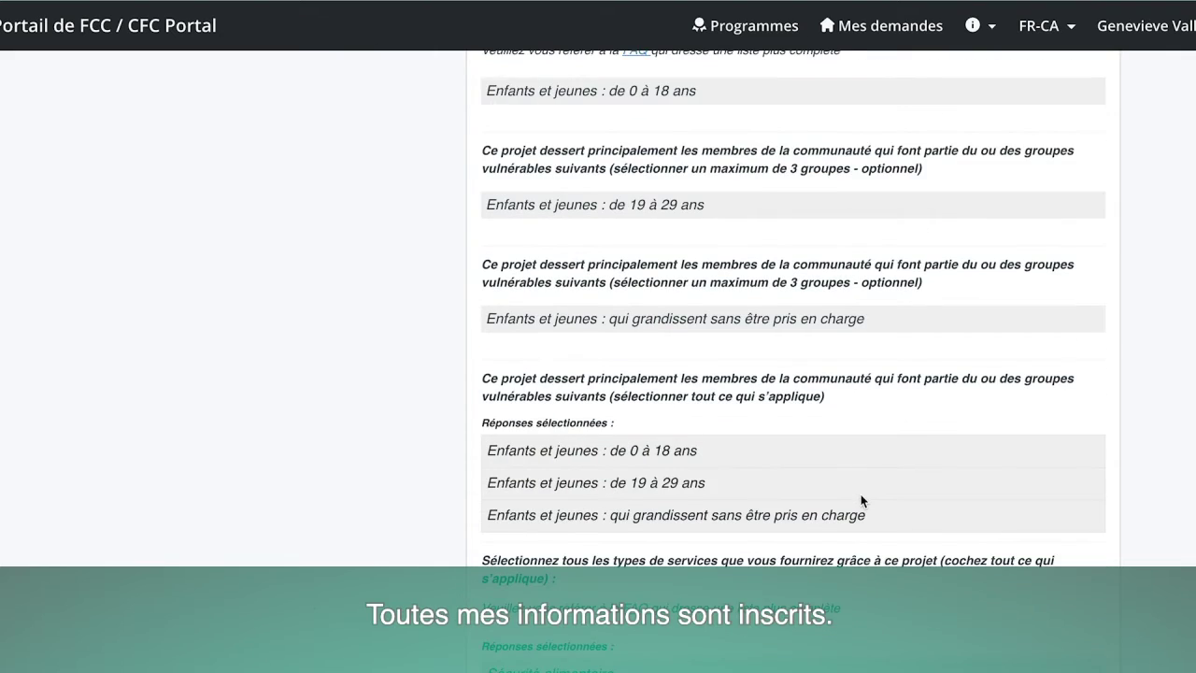
{"action": "scroll", "coordinate": [862, 500], "scroll_direction": "down", "scroll_amount": 5}
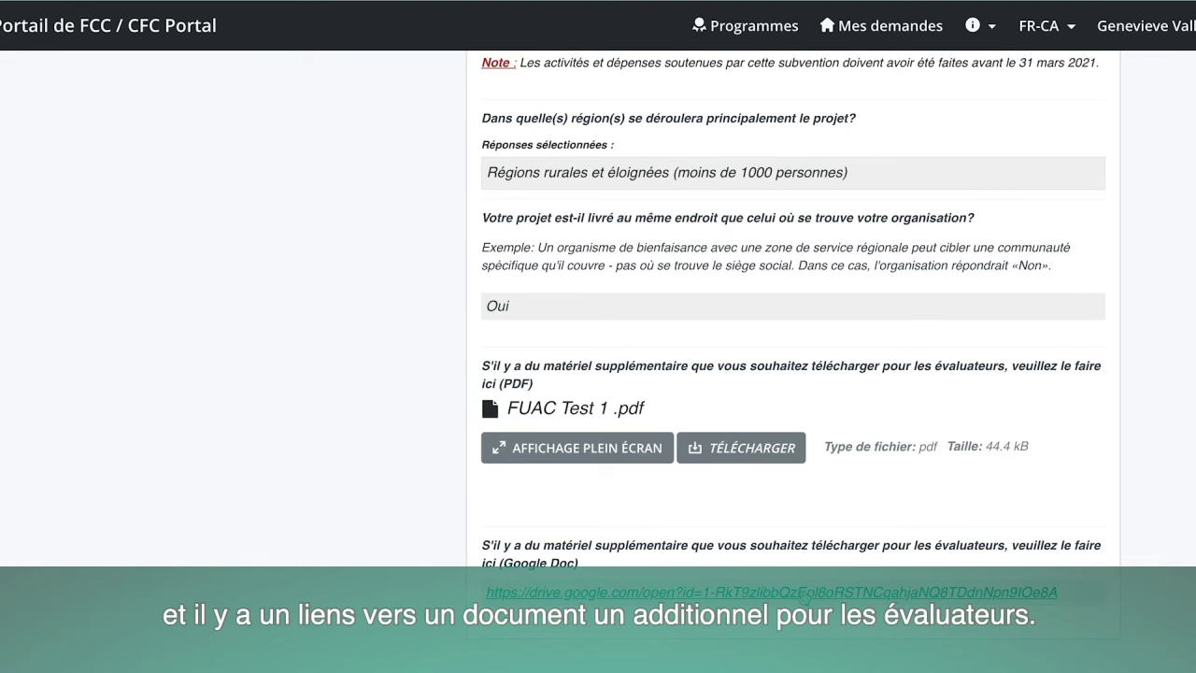
{"action": "scroll", "coordinate": [816, 571], "scroll_direction": "up", "scroll_amount": 20}
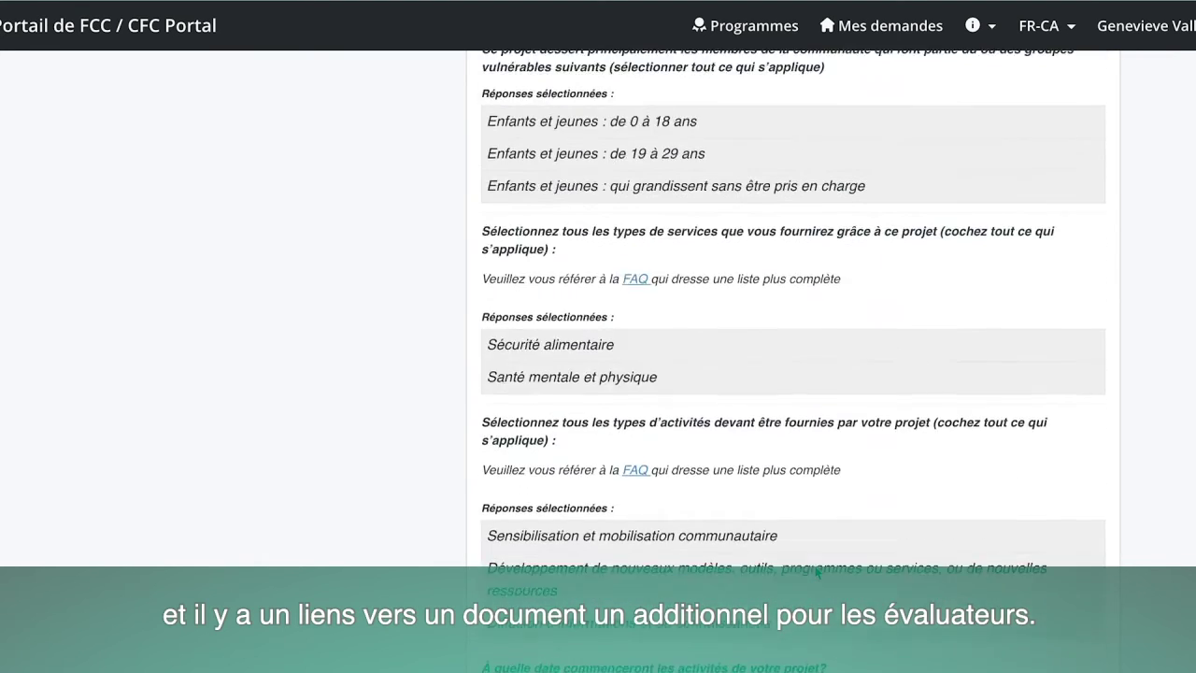
{"action": "scroll", "coordinate": [815, 572], "scroll_direction": "up", "scroll_amount": 2}
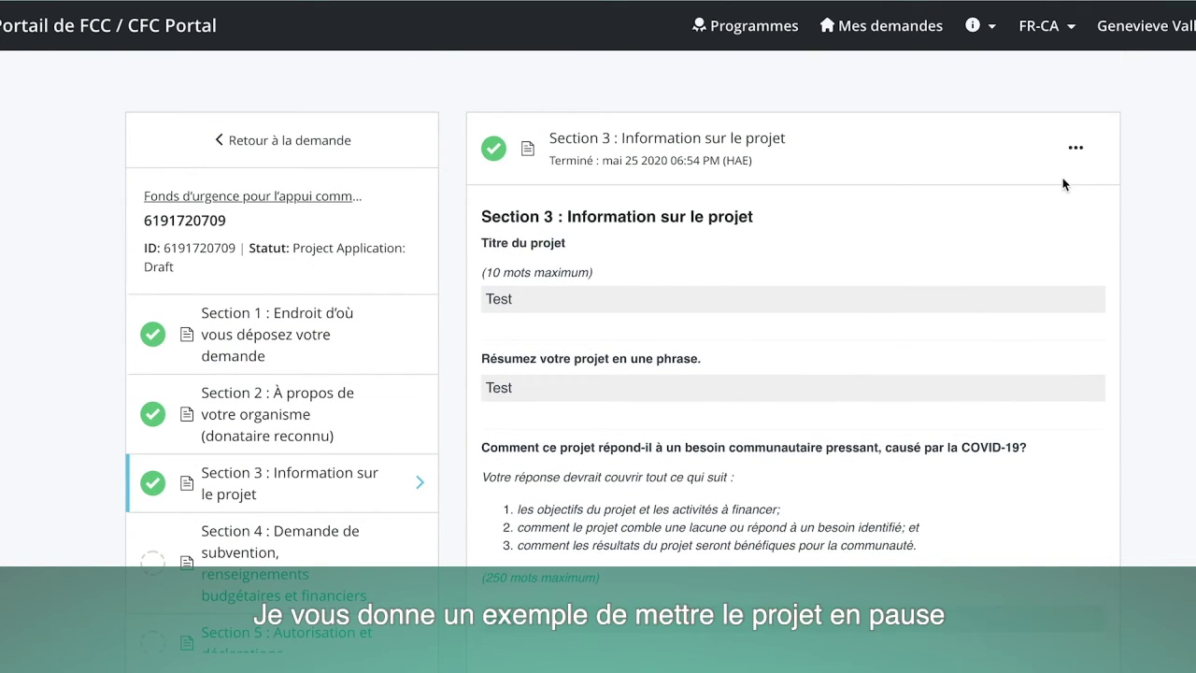
Reopen Section 3 with Modifier, then mark it as complete again.
{"action": "left_click", "coordinate": [1075, 149]}
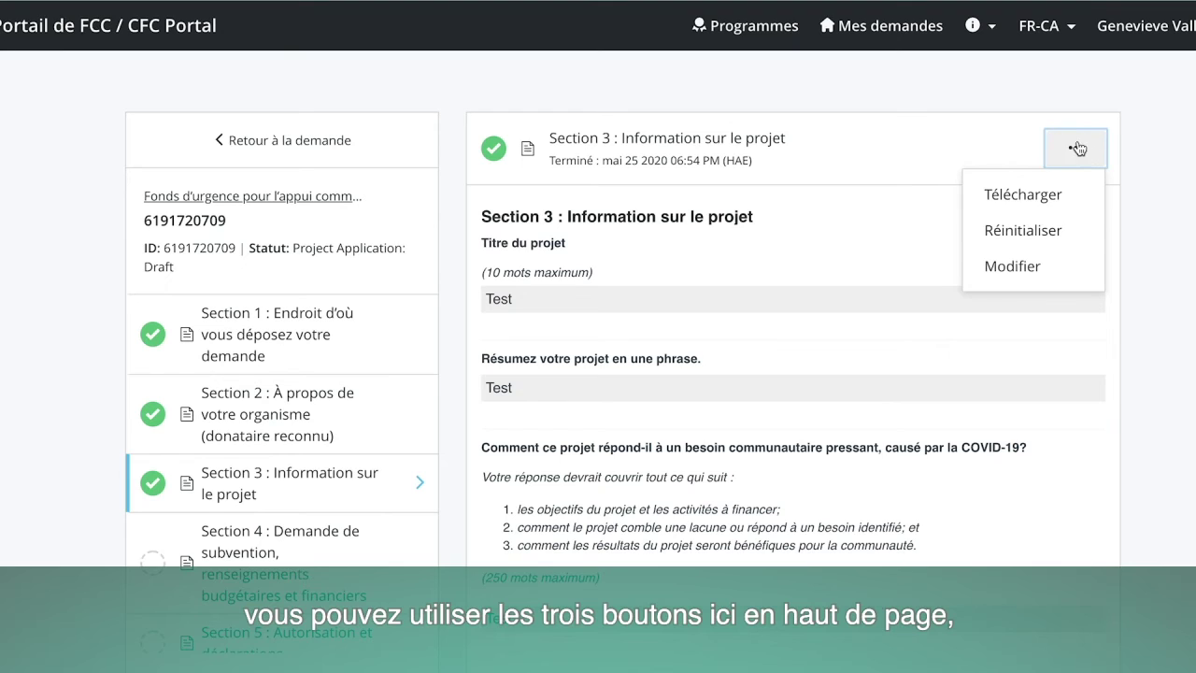
{"action": "left_click", "coordinate": [1005, 272]}
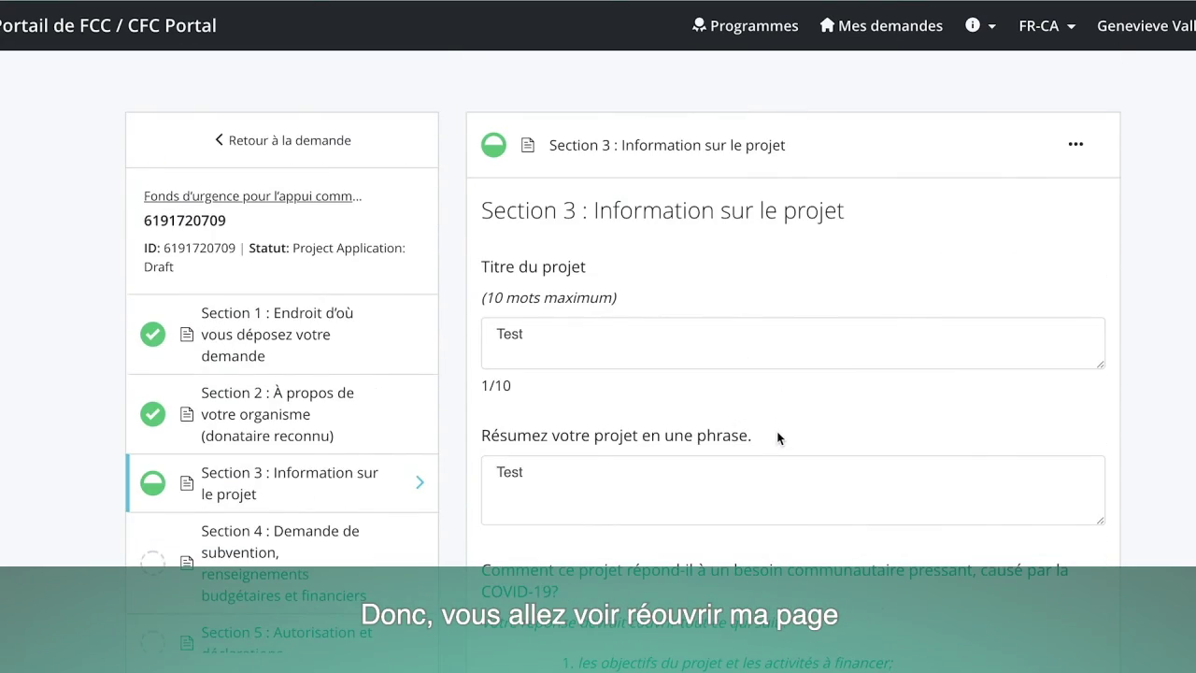
{"action": "scroll", "coordinate": [777, 437], "scroll_direction": "down", "scroll_amount": 20}
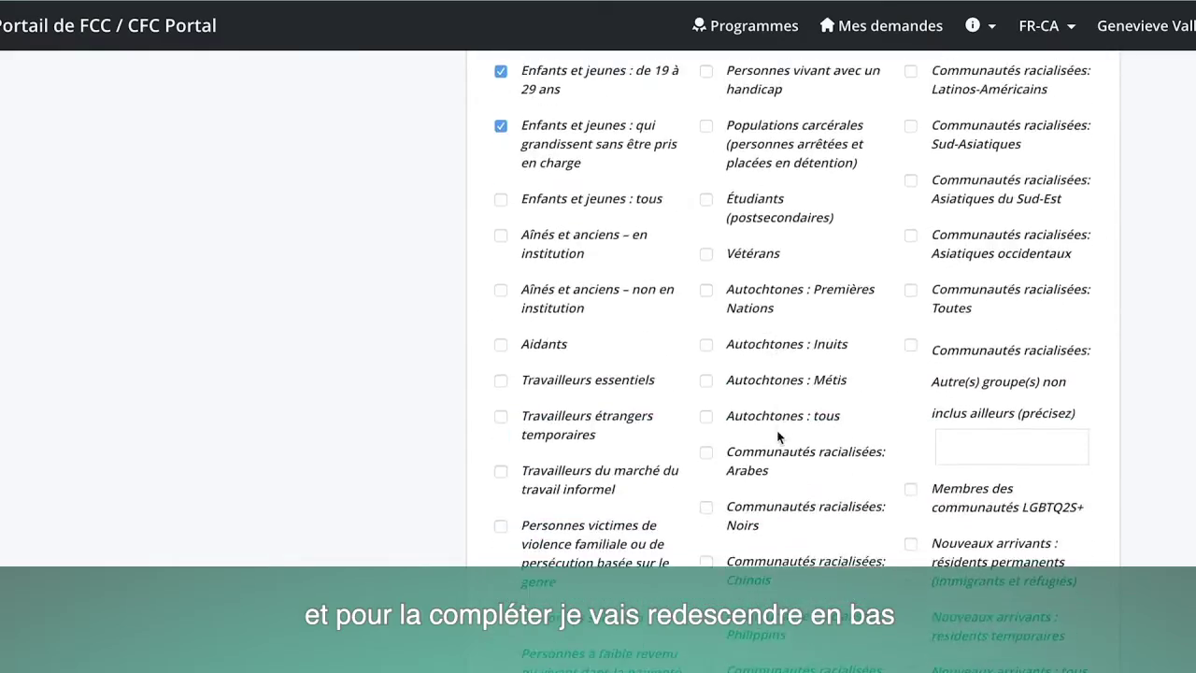
{"action": "scroll", "coordinate": [777, 437], "scroll_direction": "down", "scroll_amount": 20}
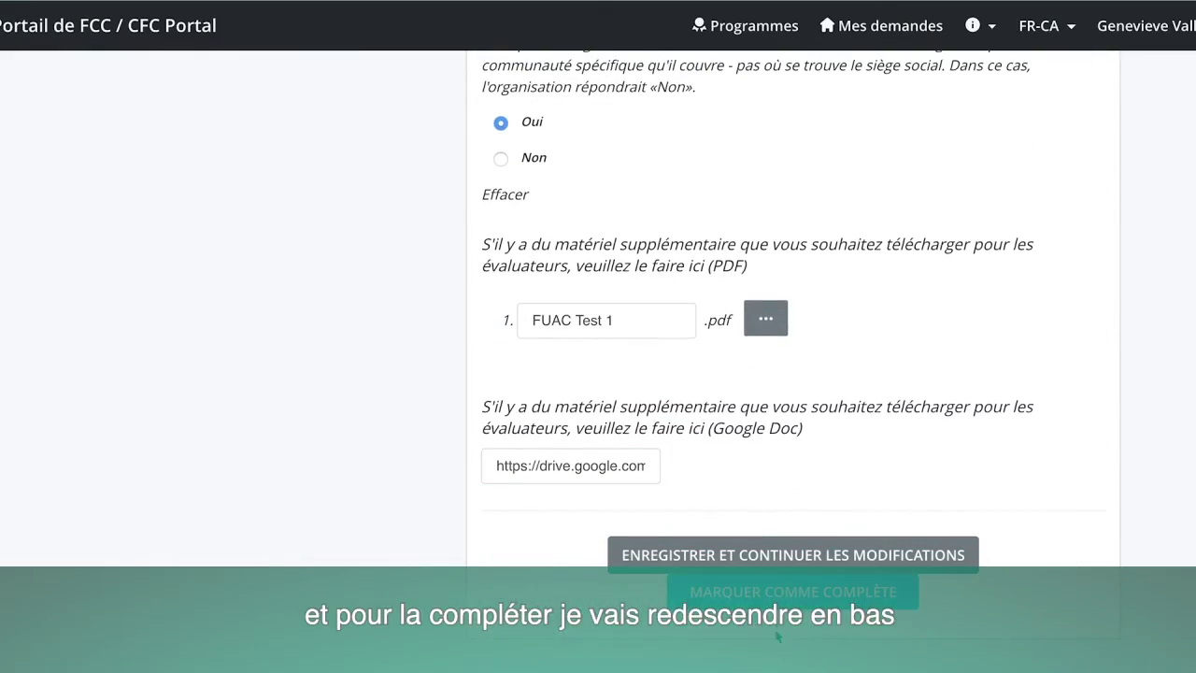
{"action": "left_click", "coordinate": [752, 594]}
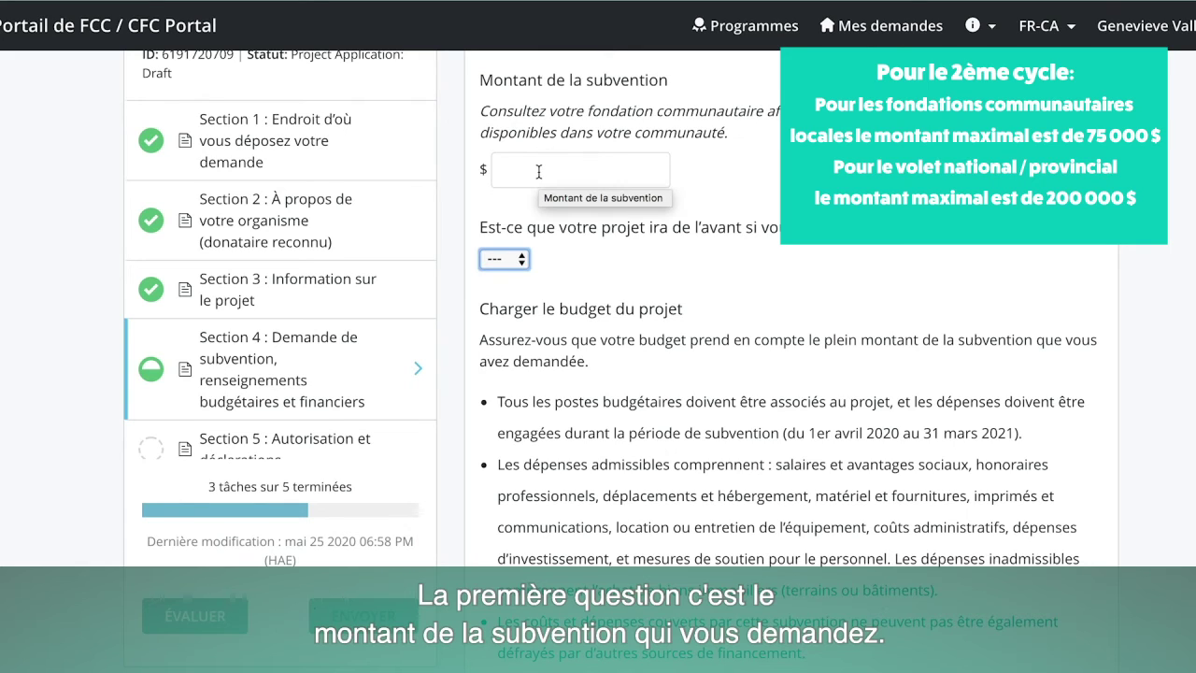
Enter 75000 as the requested grant amount and answer Oui to the smaller-grant question.
{"action": "left_click", "coordinate": [538, 171]}
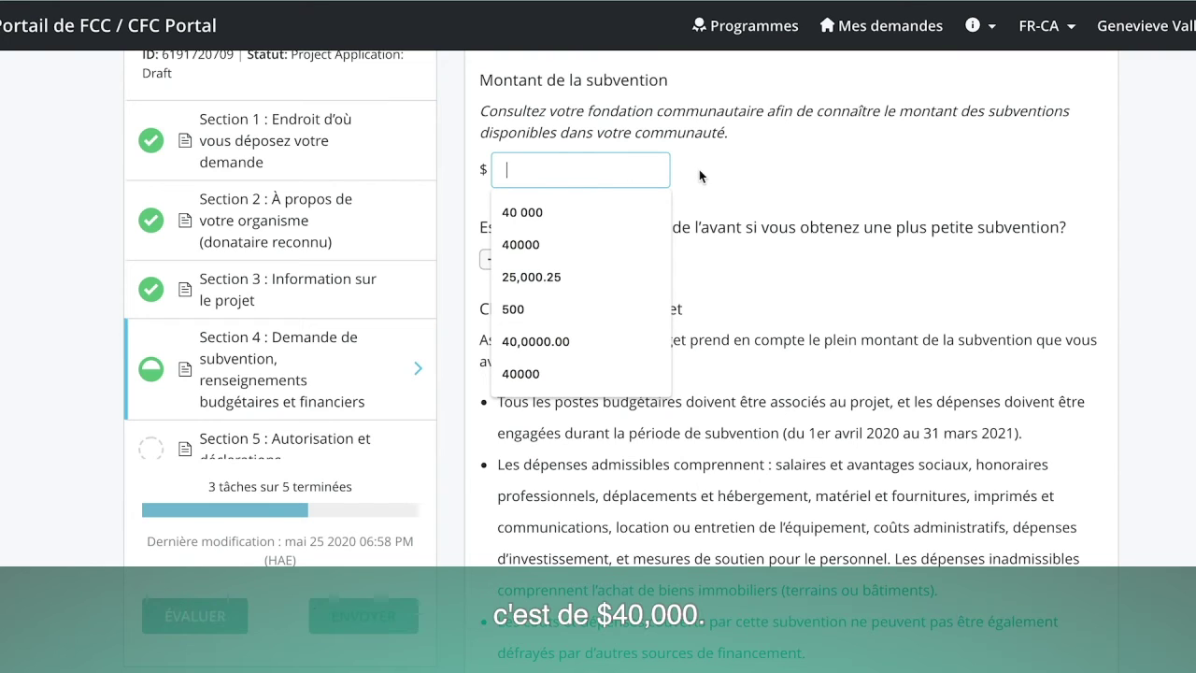
{"action": "type", "text": "75000"}
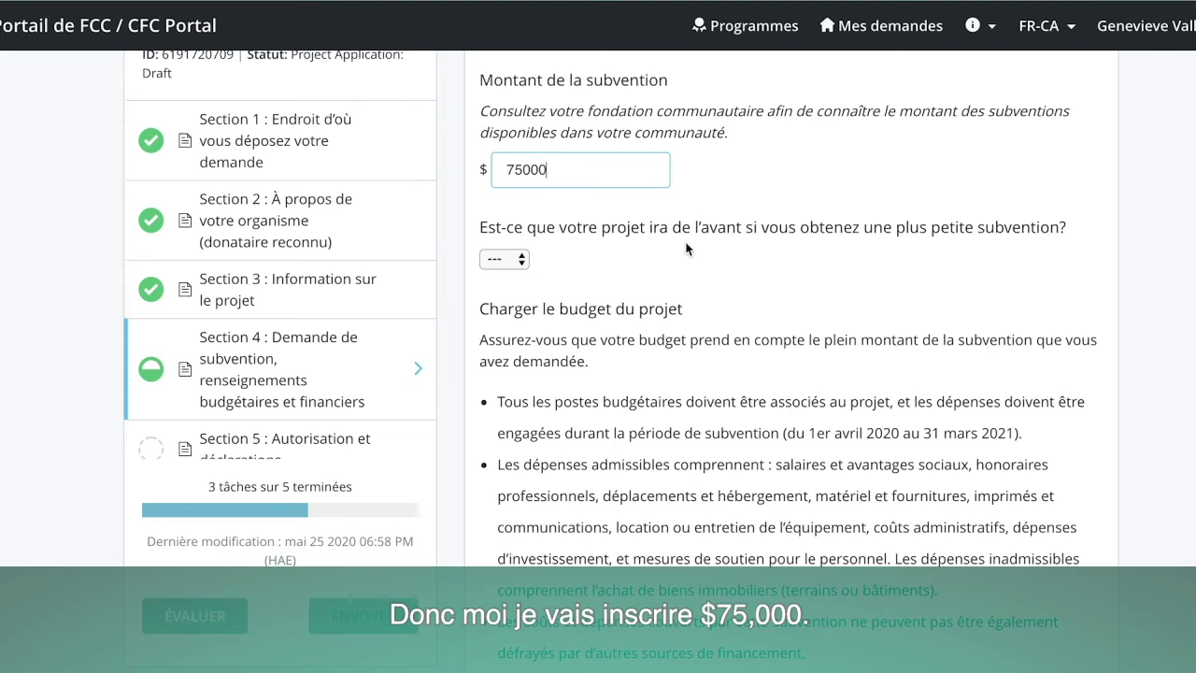
{"action": "left_click", "coordinate": [670, 249]}
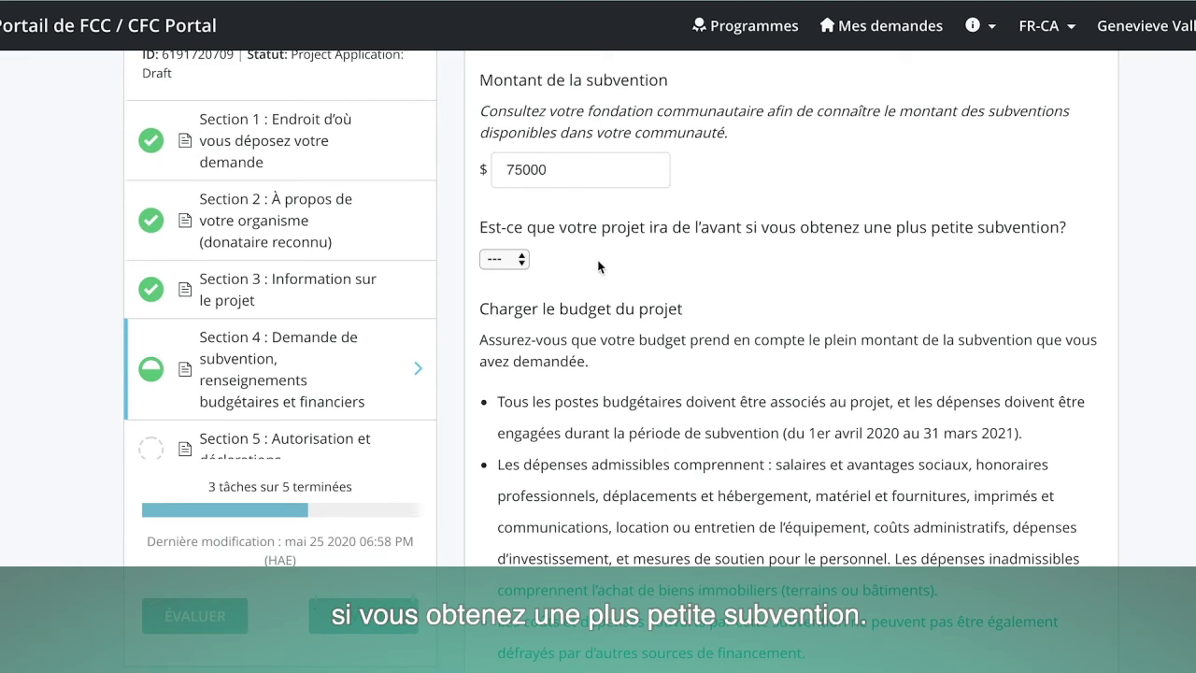
{"action": "left_click", "coordinate": [522, 259]}
{"action": "left_click", "coordinate": [525, 277]}
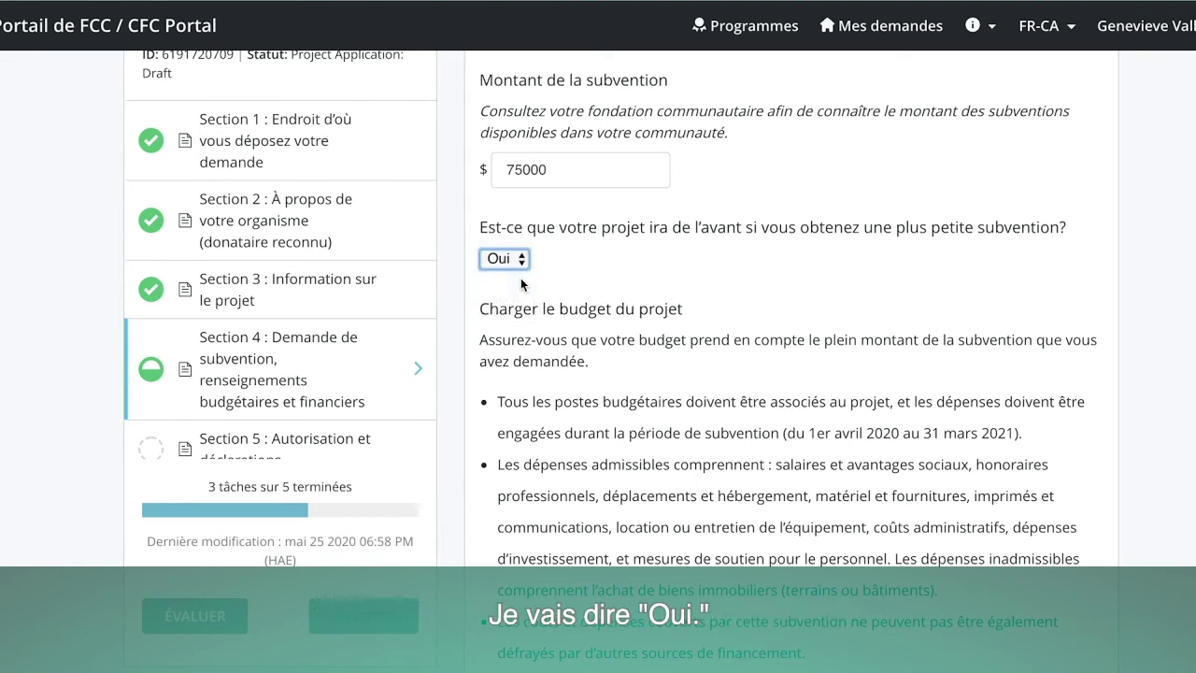
Review the Section 4 project budget rules above the upload field.
{"action": "scroll", "coordinate": [599, 359], "scroll_direction": "down", "scroll_amount": 4}
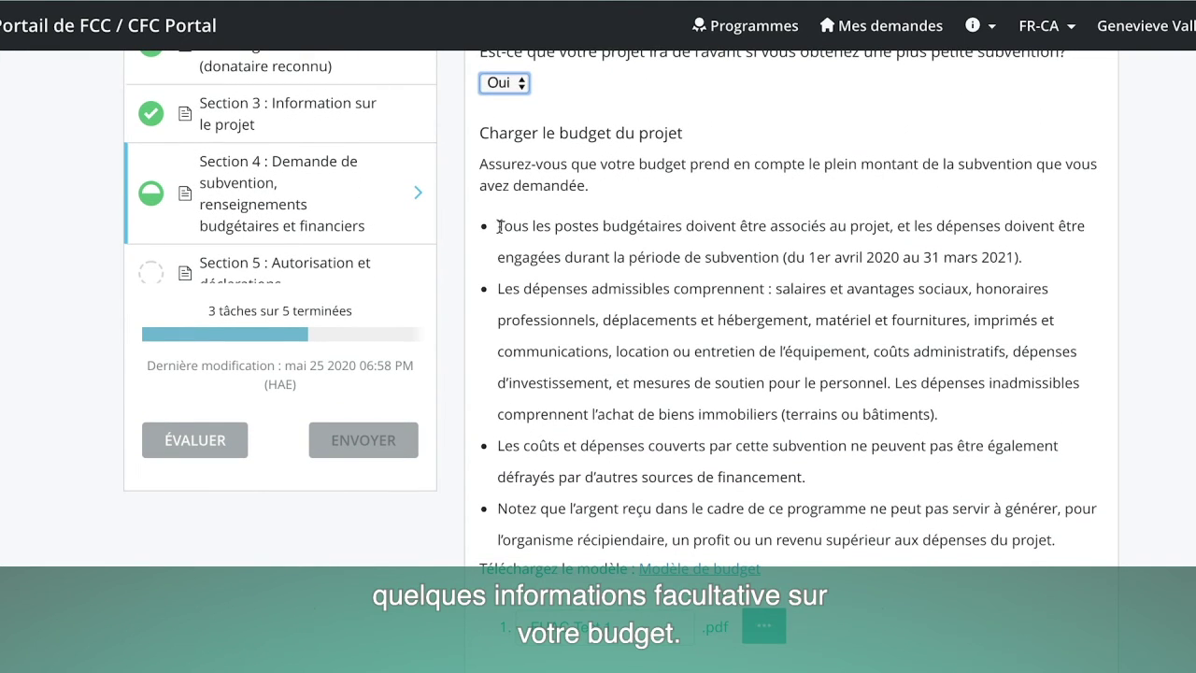
{"action": "left_click_drag", "start_coordinate": [498, 226], "coordinate": [1035, 259]}
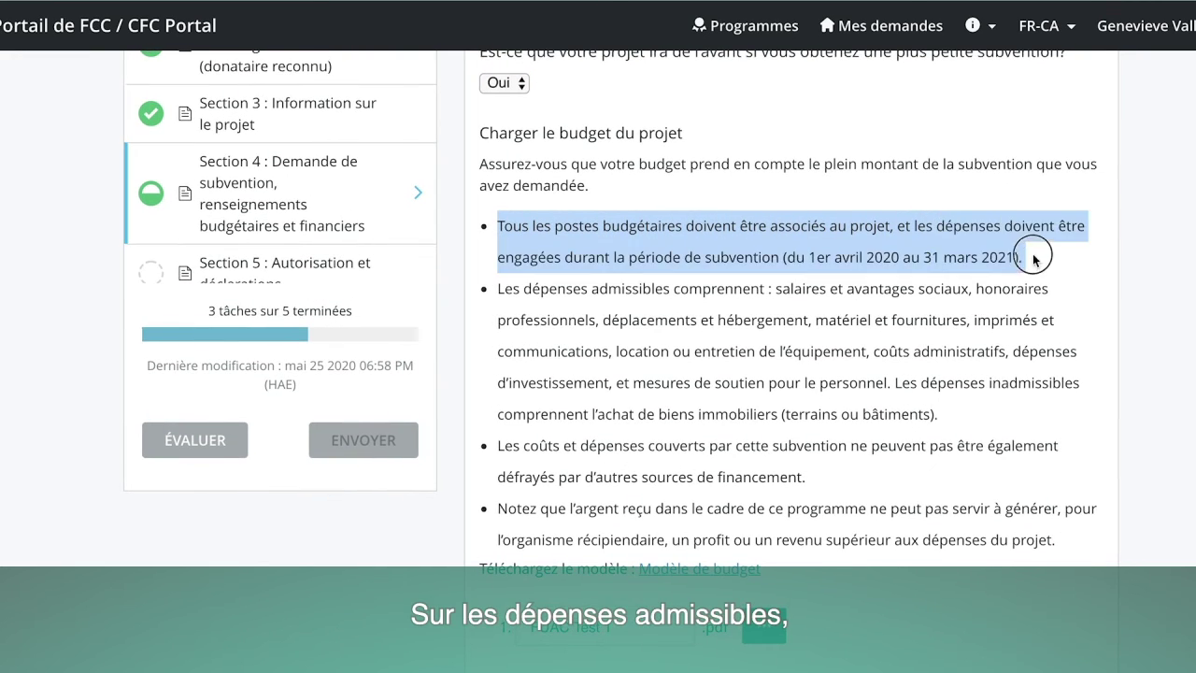
{"action": "scroll", "coordinate": [1035, 258], "scroll_direction": "down", "scroll_amount": 1}
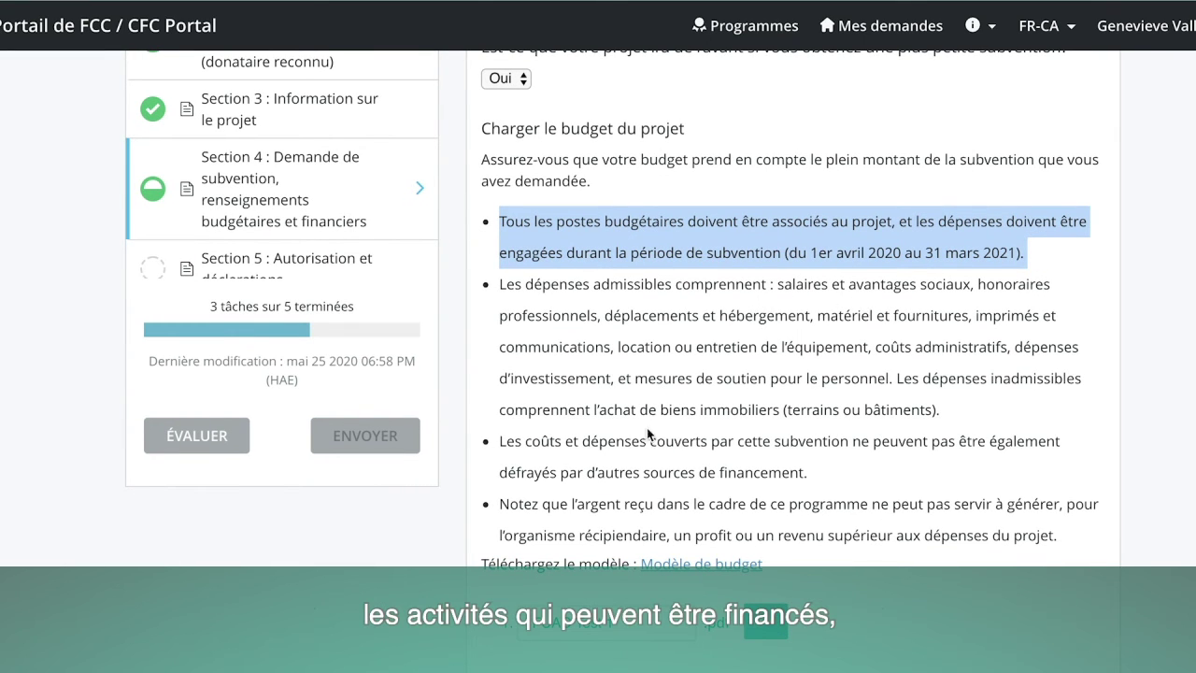
{"action": "scroll", "coordinate": [655, 443], "scroll_direction": "down", "scroll_amount": 1}
{"action": "scroll", "coordinate": [655, 443], "scroll_direction": "down", "scroll_amount": 2}
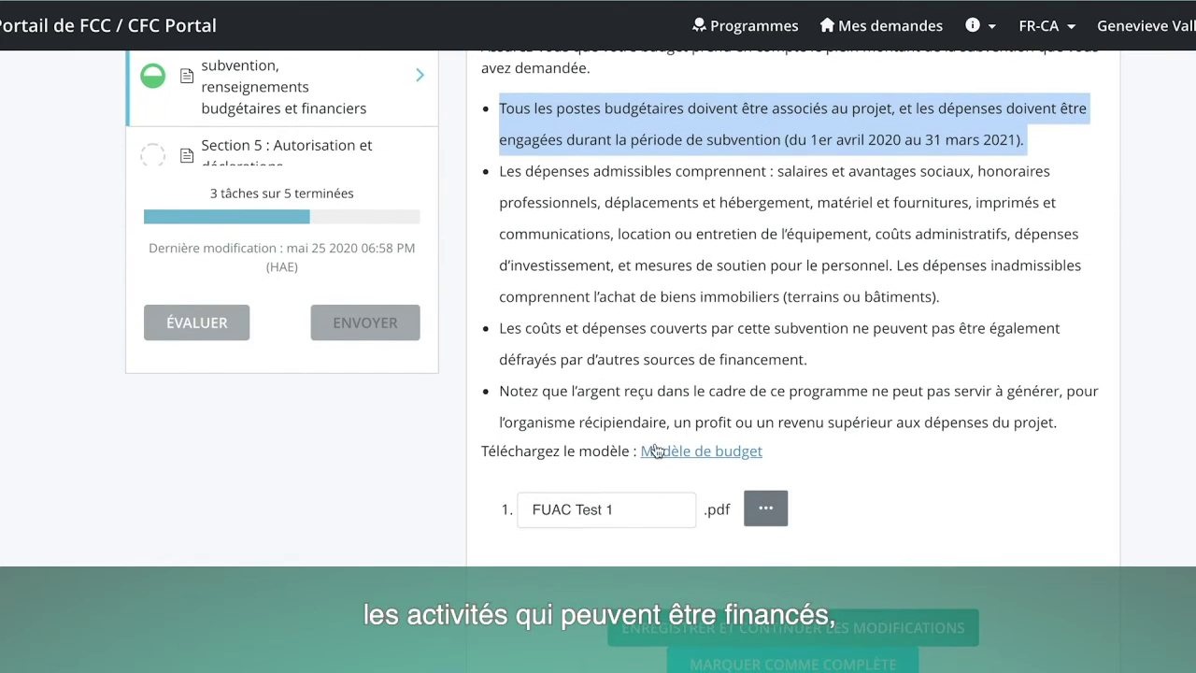
{"action": "left_click", "coordinate": [698, 371]}
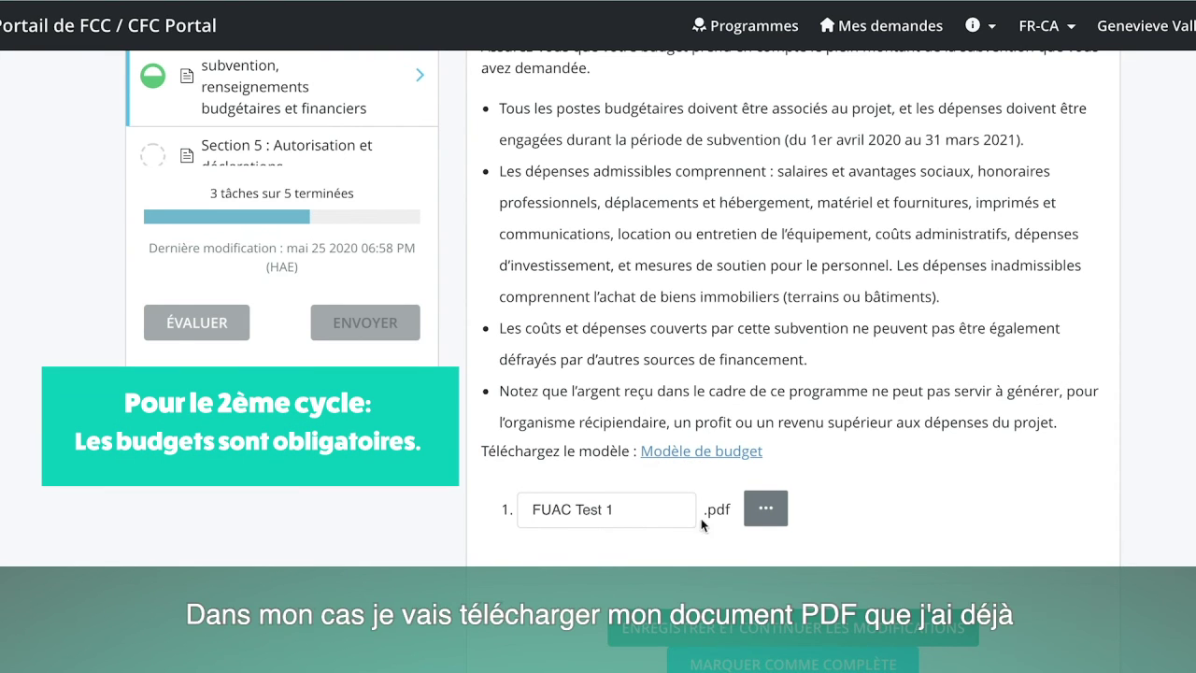
Confirm FUAC Test 1.pdf is the uploaded budget and mark Section 4 complete.
{"action": "left_click", "coordinate": [635, 510]}
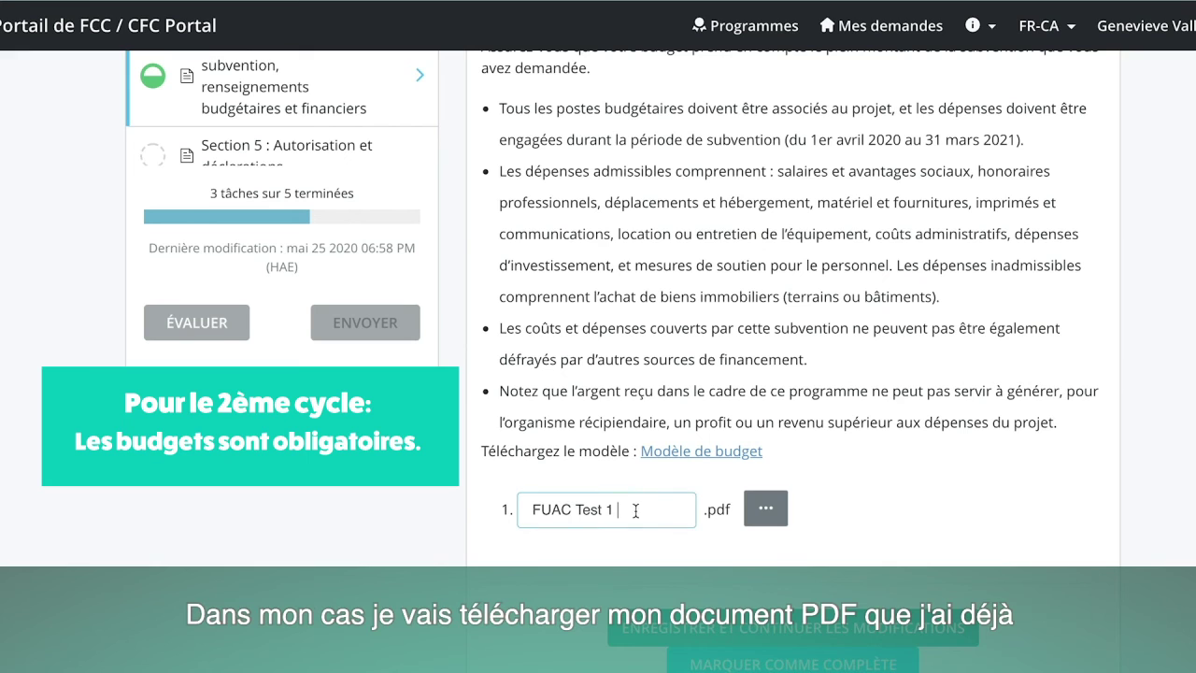
{"action": "left_click", "coordinate": [766, 507]}
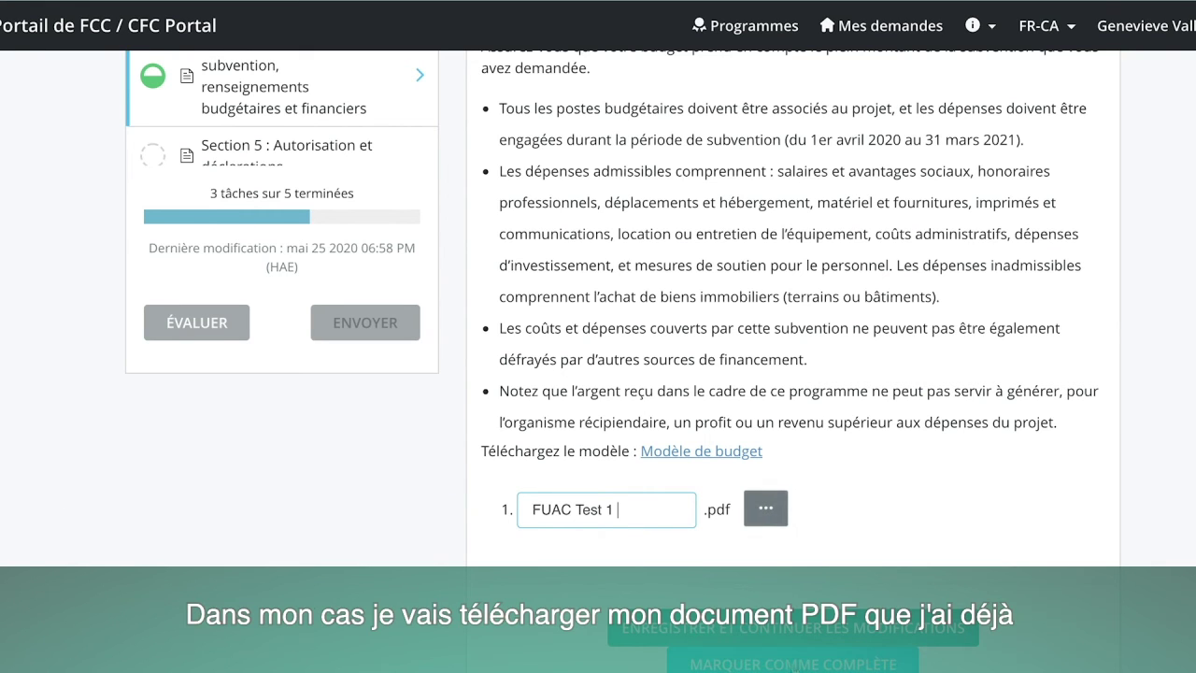
{"action": "scroll", "coordinate": [769, 668], "scroll_direction": "up", "scroll_amount": 1}
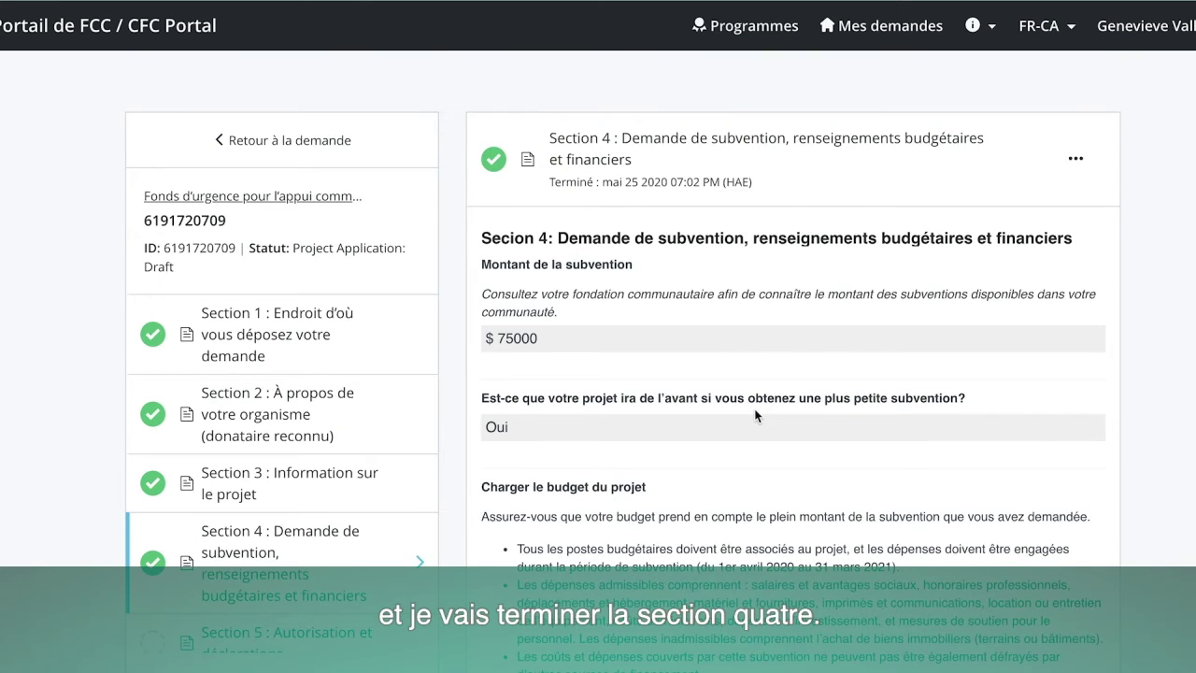
{"action": "left_click", "coordinate": [259, 622]}
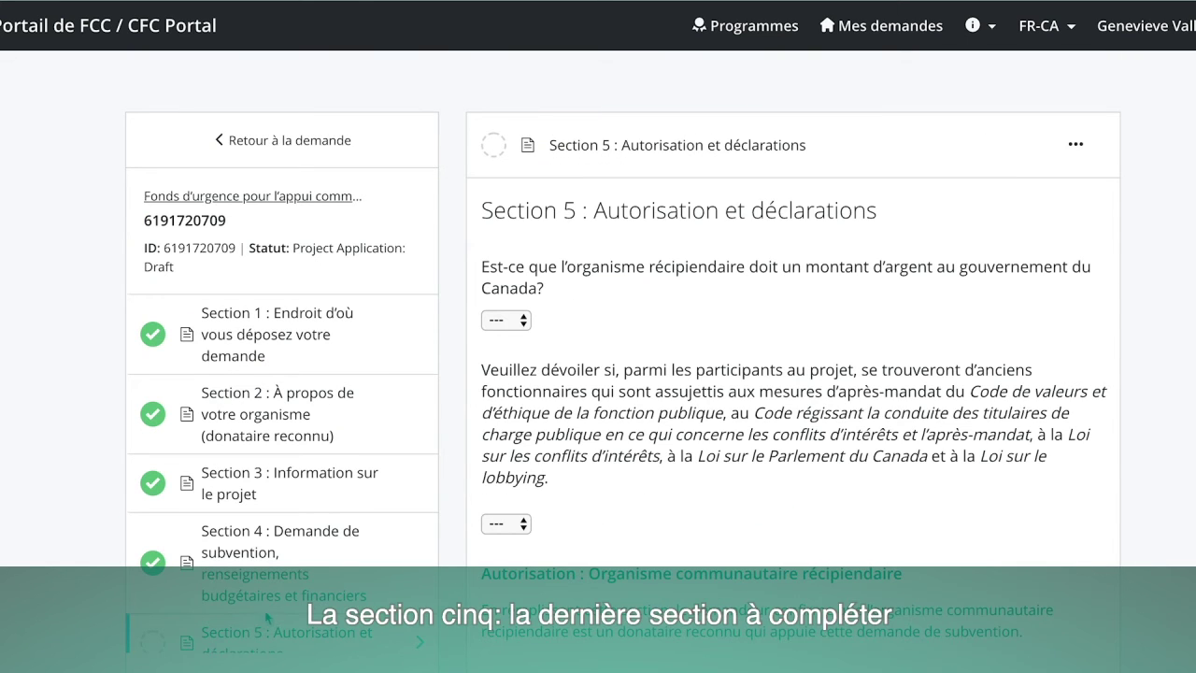
Answer Non to whether the organization owes money to the government.
{"action": "scroll", "coordinate": [283, 577], "scroll_direction": "down", "scroll_amount": 1}
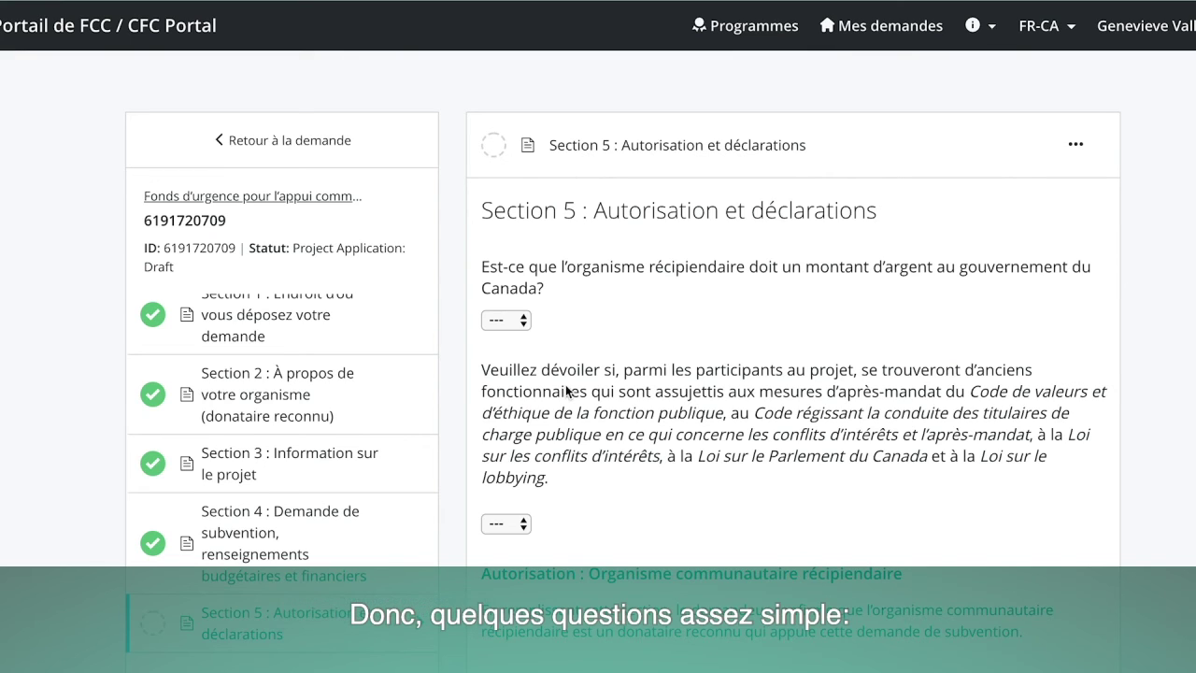
{"action": "left_click", "coordinate": [523, 321]}
{"action": "left_click", "coordinate": [519, 360]}
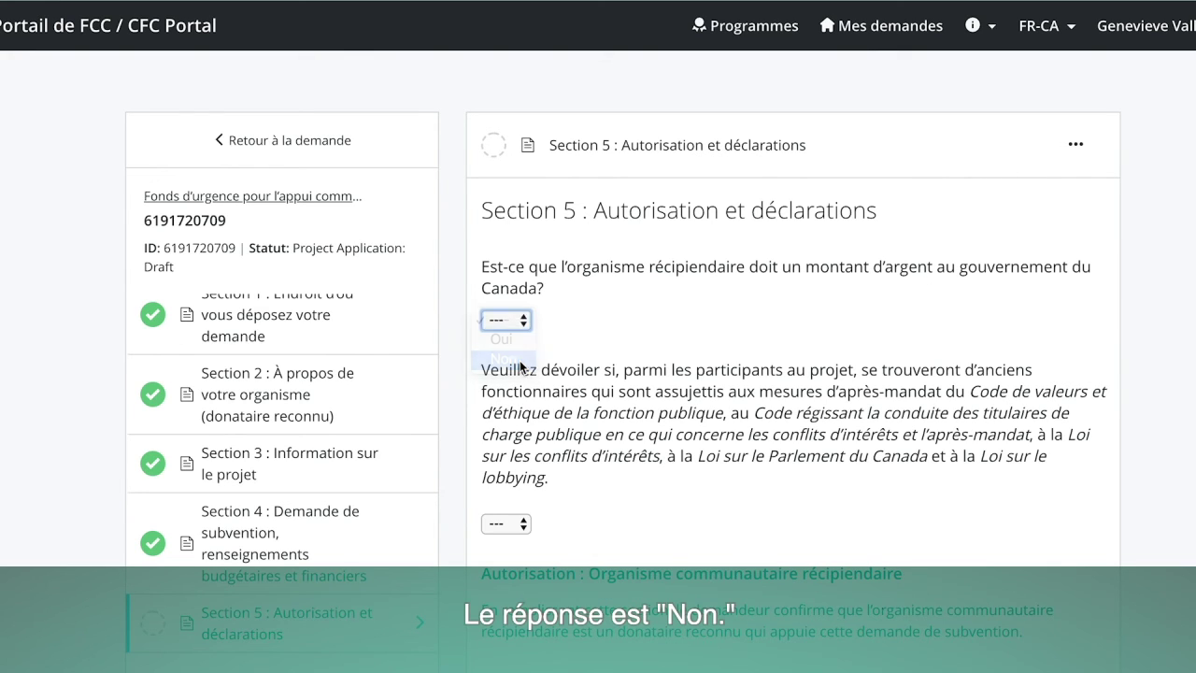
Answer Non to the former public servants / public office holders question.
{"action": "scroll", "coordinate": [598, 382], "scroll_direction": "down", "scroll_amount": 3}
{"action": "left_click_drag", "start_coordinate": [483, 224], "coordinate": [595, 263]}
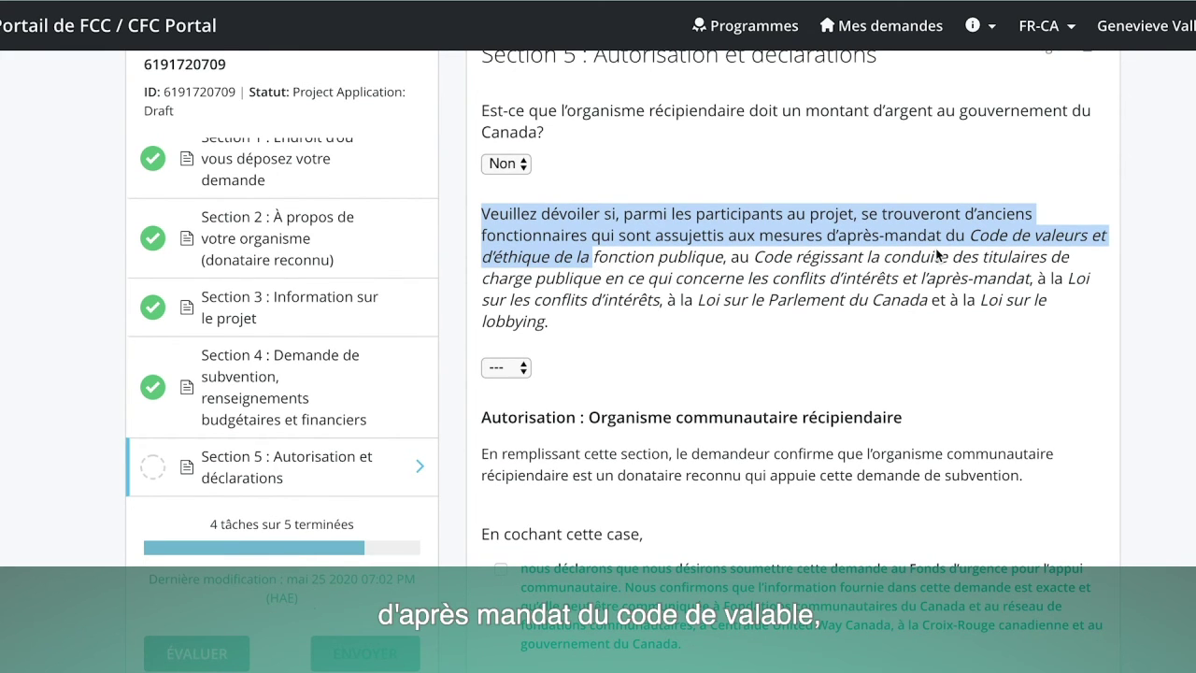
{"action": "left_click", "coordinate": [524, 370]}
{"action": "left_click", "coordinate": [523, 406]}
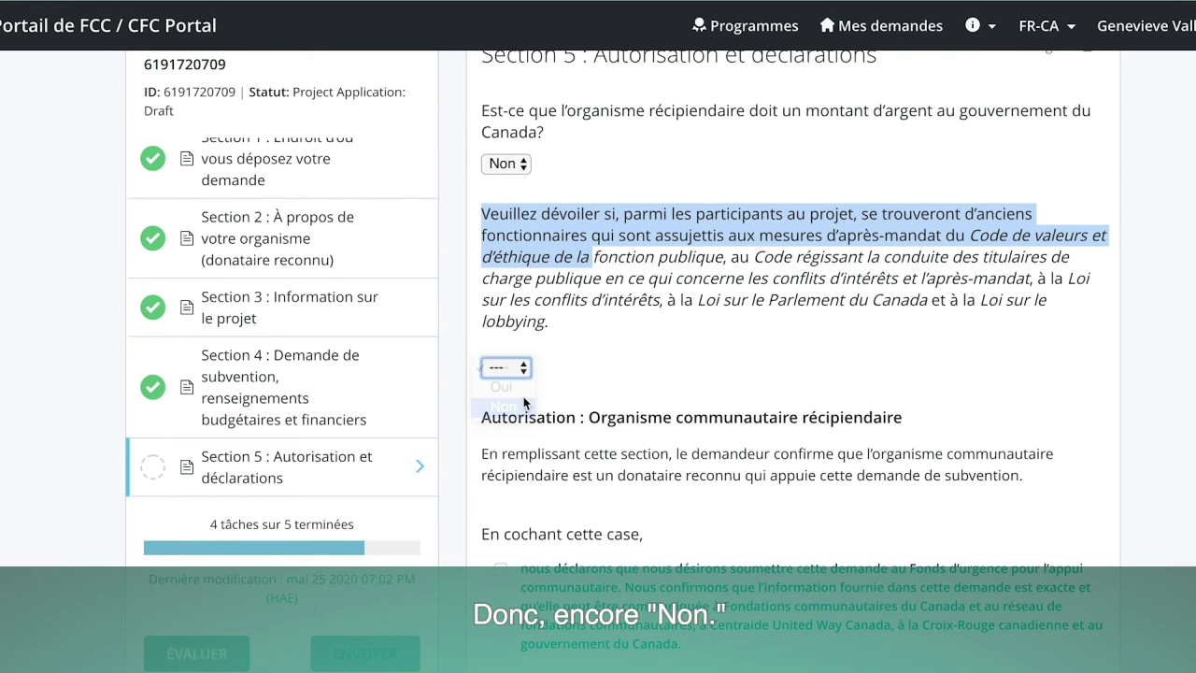
{"action": "left_click", "coordinate": [590, 317]}
{"action": "scroll", "coordinate": [591, 318], "scroll_direction": "down", "scroll_amount": 3}
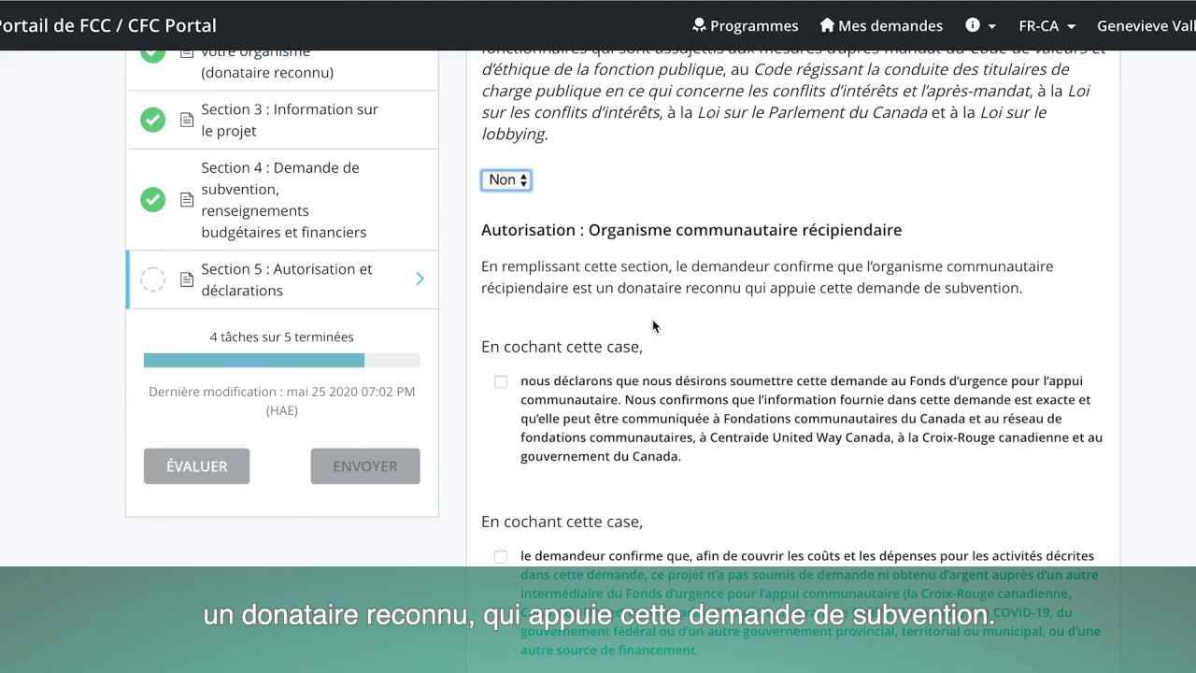
Tick the declarations for submitting the application and having no other funding for these costs.
{"action": "scroll", "coordinate": [653, 343], "scroll_direction": "down", "scroll_amount": 1}
{"action": "left_click", "coordinate": [501, 311]}
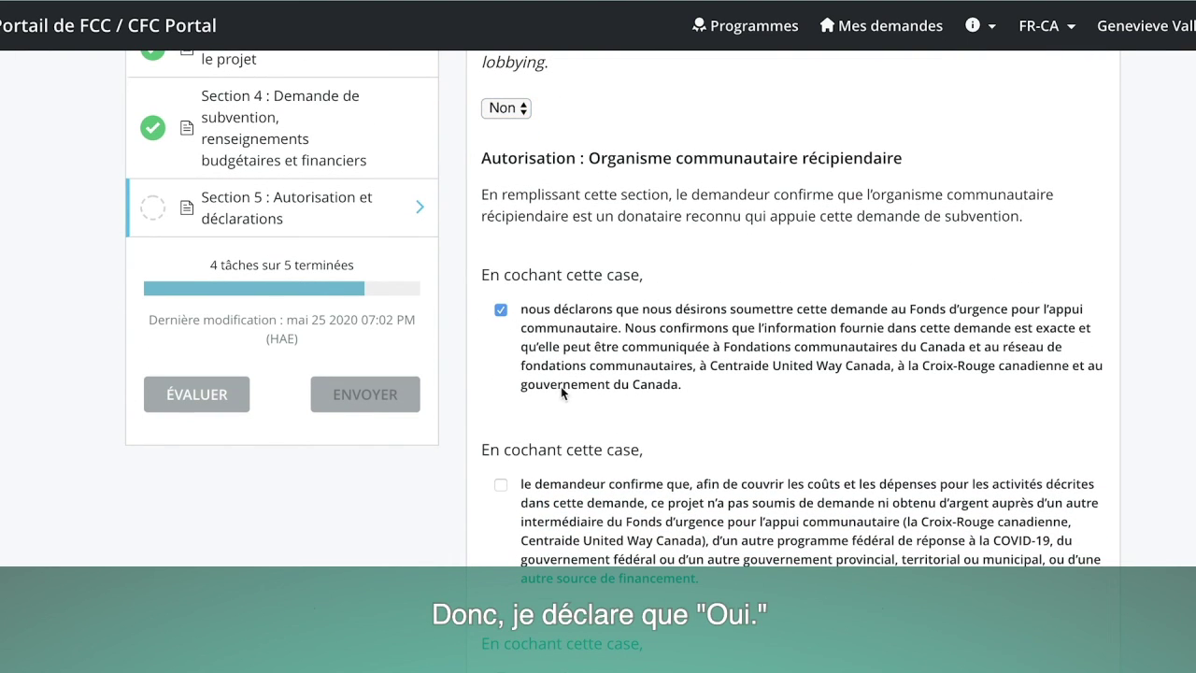
{"action": "scroll", "coordinate": [581, 389], "scroll_direction": "down", "scroll_amount": 2}
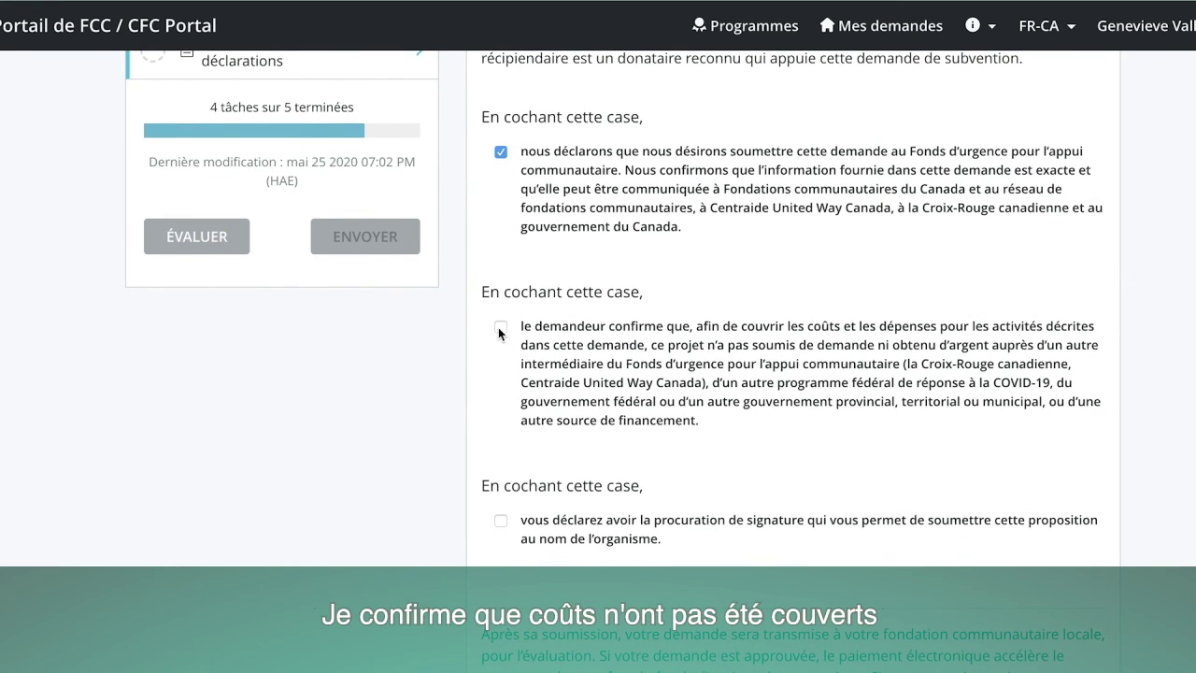
{"action": "left_click", "coordinate": [499, 328]}
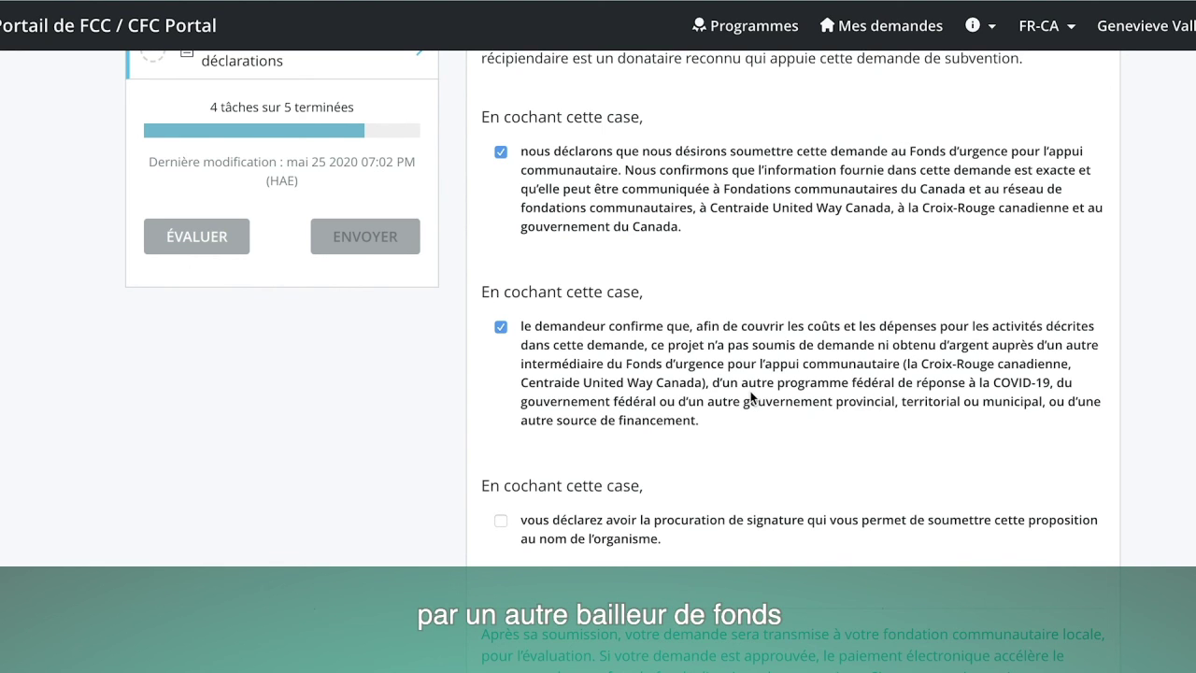
Tick the signing authority declaration and mark Section 5 complete, reaching 5 of 5 tasks.
{"action": "scroll", "coordinate": [750, 396], "scroll_direction": "down", "scroll_amount": 3}
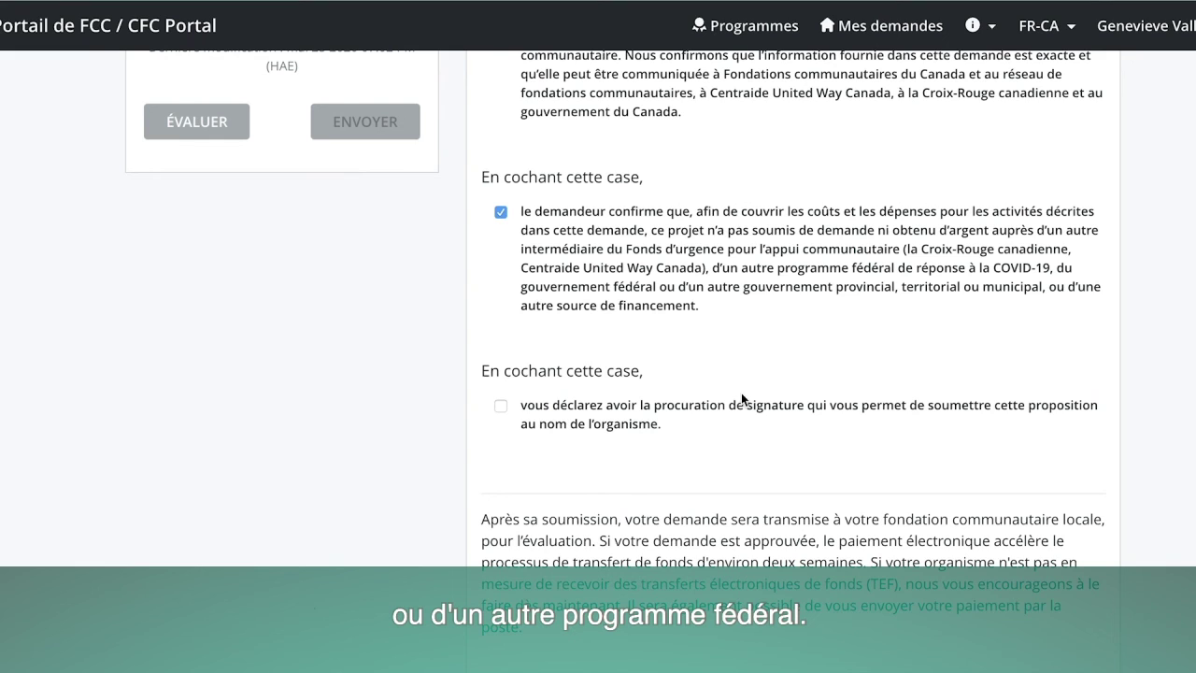
{"action": "scroll", "coordinate": [552, 446], "scroll_direction": "down", "scroll_amount": 1}
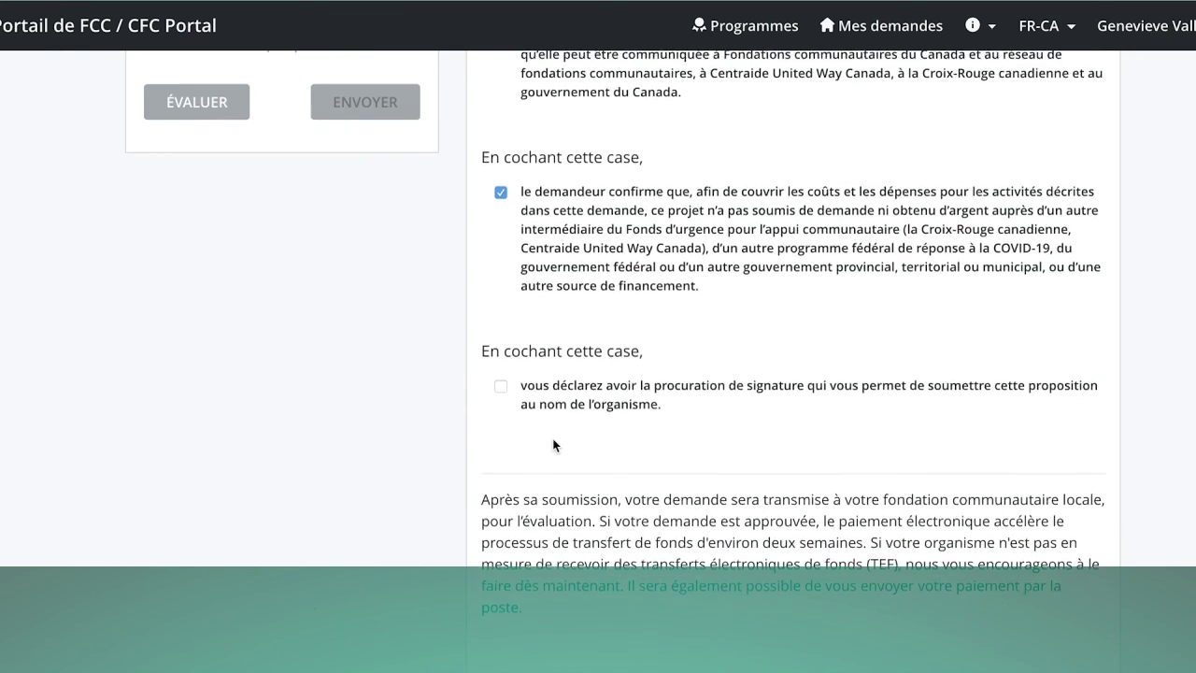
{"action": "scroll", "coordinate": [553, 445], "scroll_direction": "down", "scroll_amount": 2}
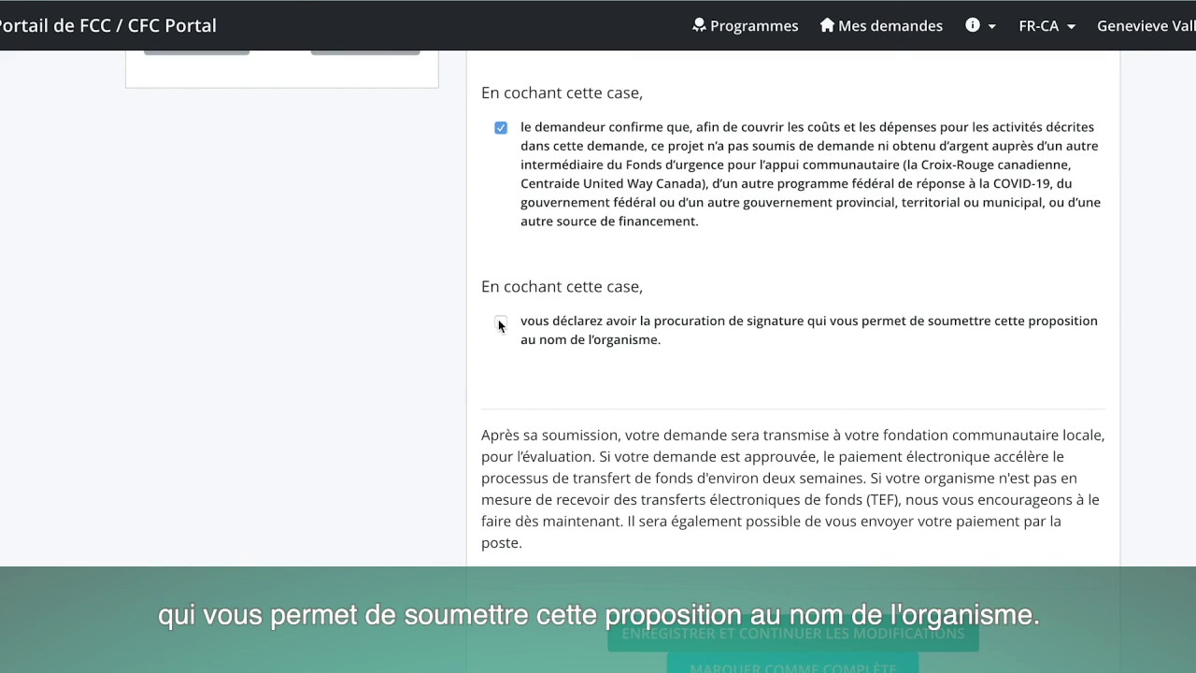
{"action": "left_click", "coordinate": [500, 321]}
{"action": "scroll", "coordinate": [617, 462], "scroll_direction": "down", "scroll_amount": 2}
{"action": "left_click", "coordinate": [744, 594]}
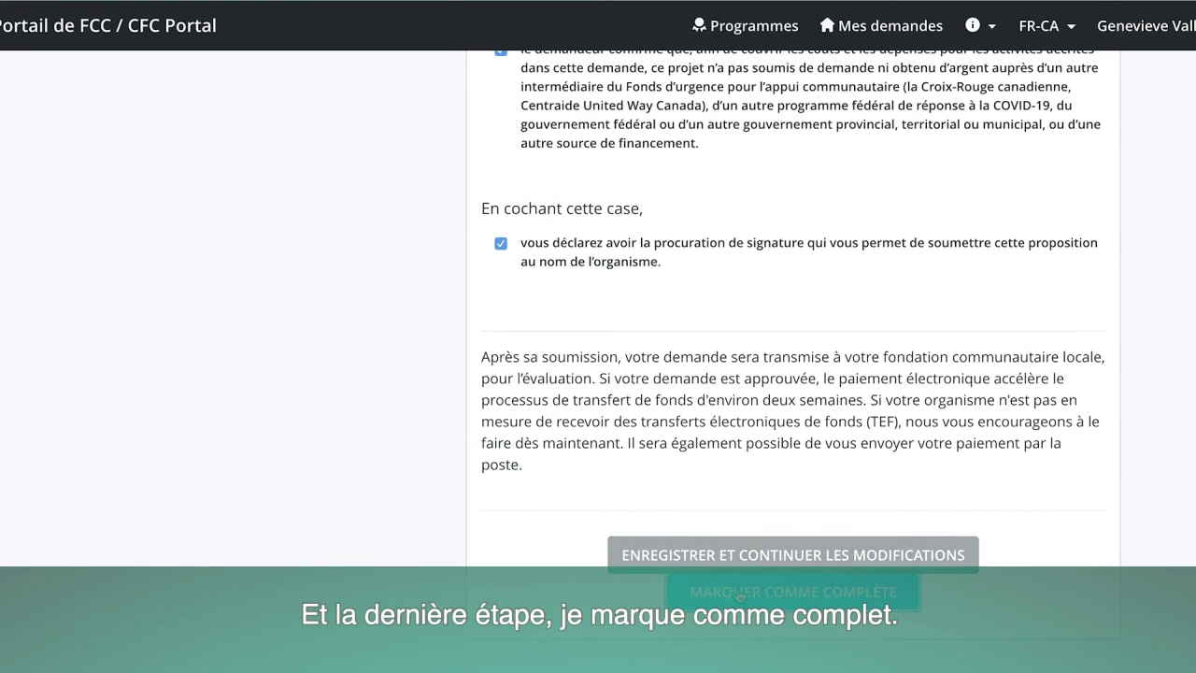
{"action": "scroll", "coordinate": [653, 598], "scroll_direction": "down", "scroll_amount": 4}
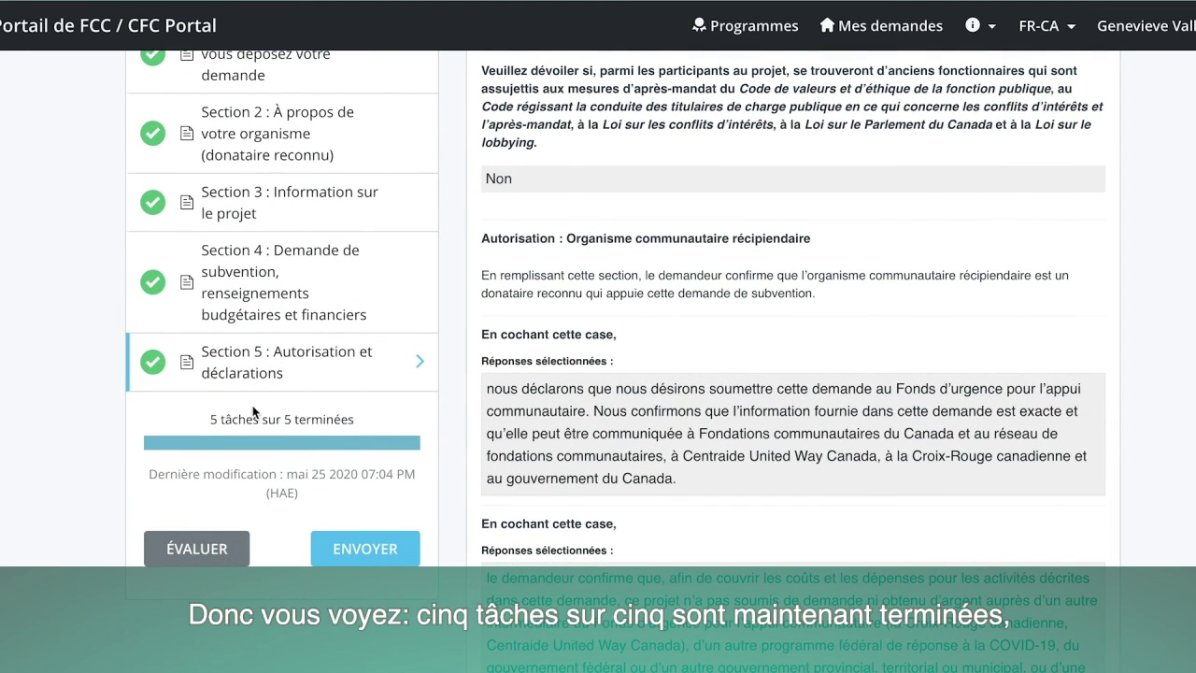
{"action": "scroll", "coordinate": [311, 372], "scroll_direction": "up", "scroll_amount": 1}
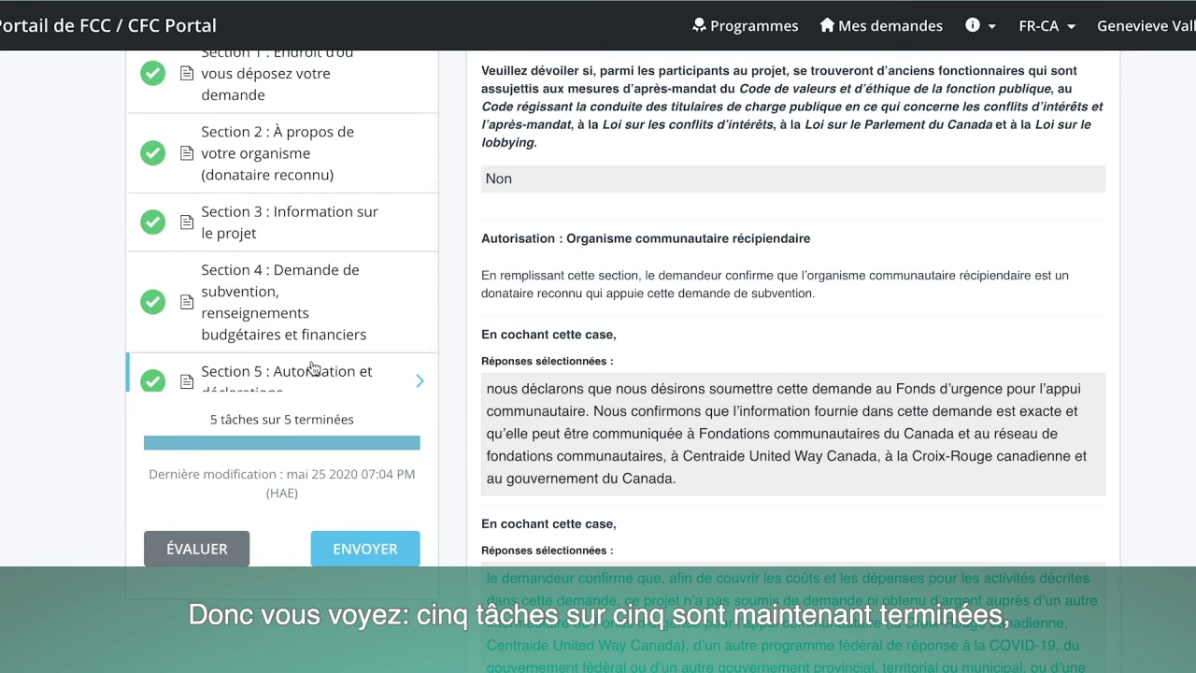
Submit the application with ENVOYER and confirm SOUMISSION in the Soumettre la demande dialog.
{"action": "left_click", "coordinate": [359, 555]}
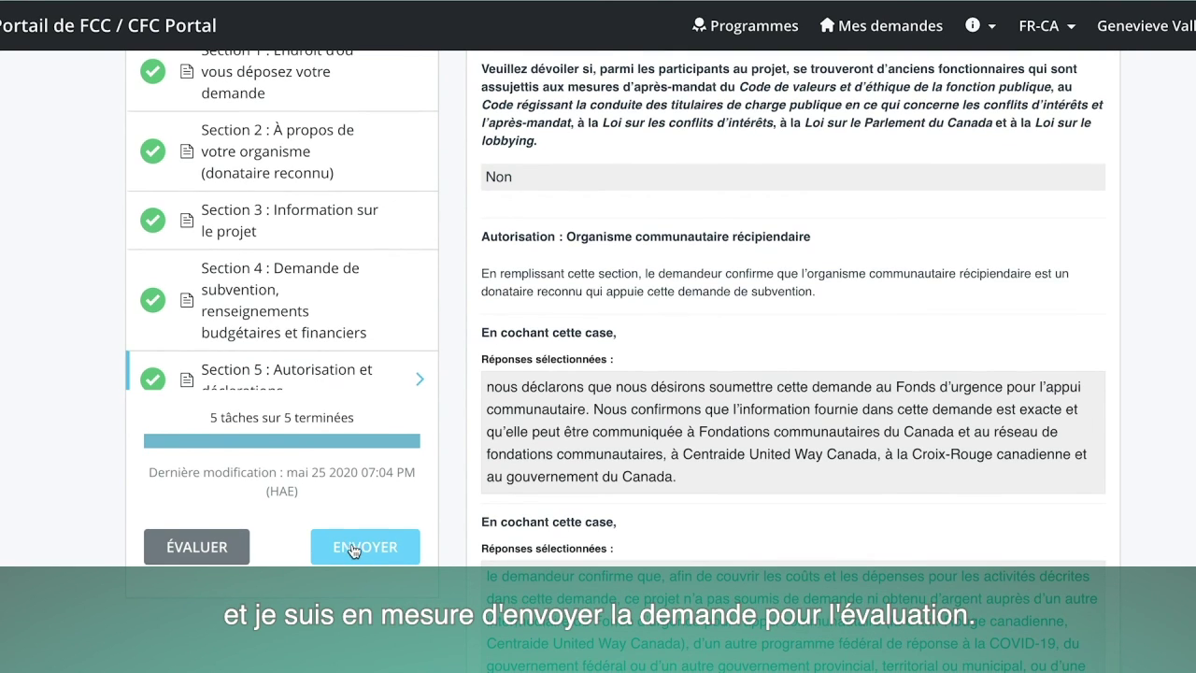
{"action": "left_click", "coordinate": [350, 547]}
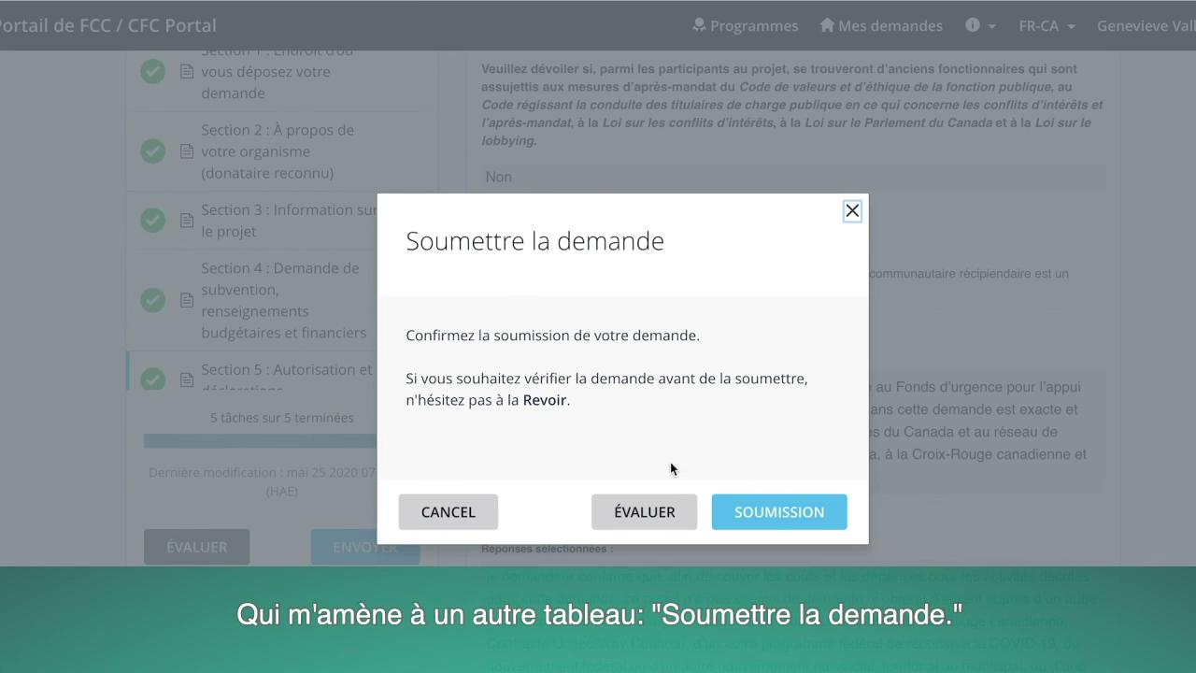
{"action": "left_click", "coordinate": [775, 511]}
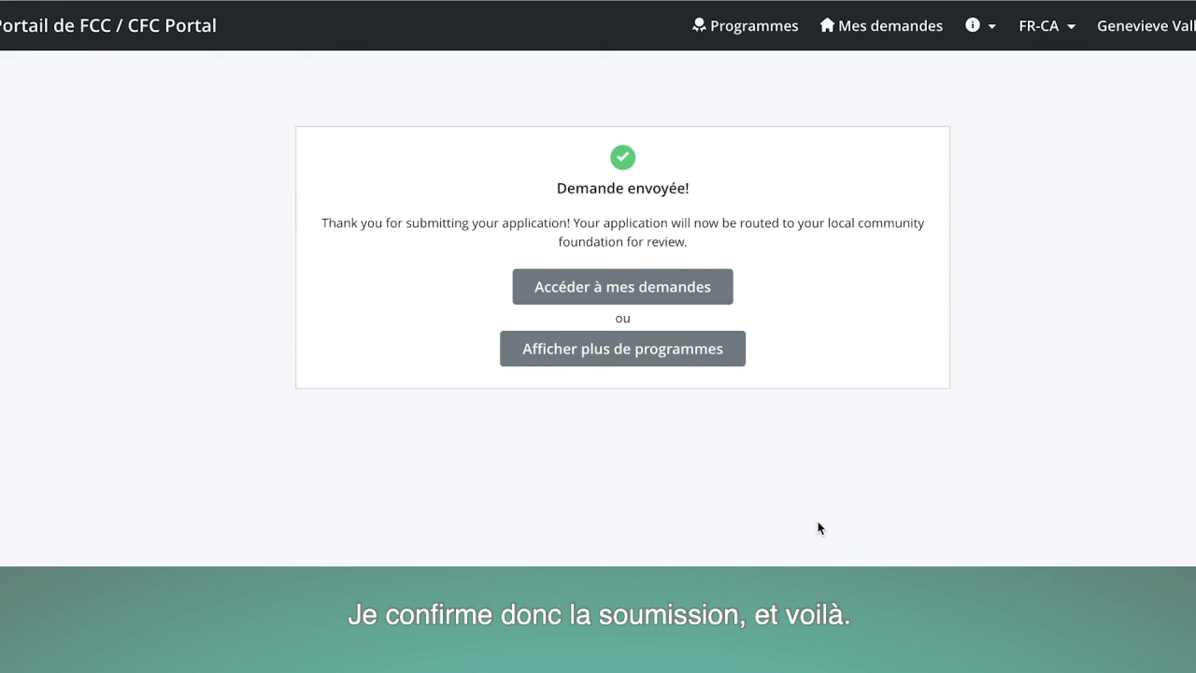